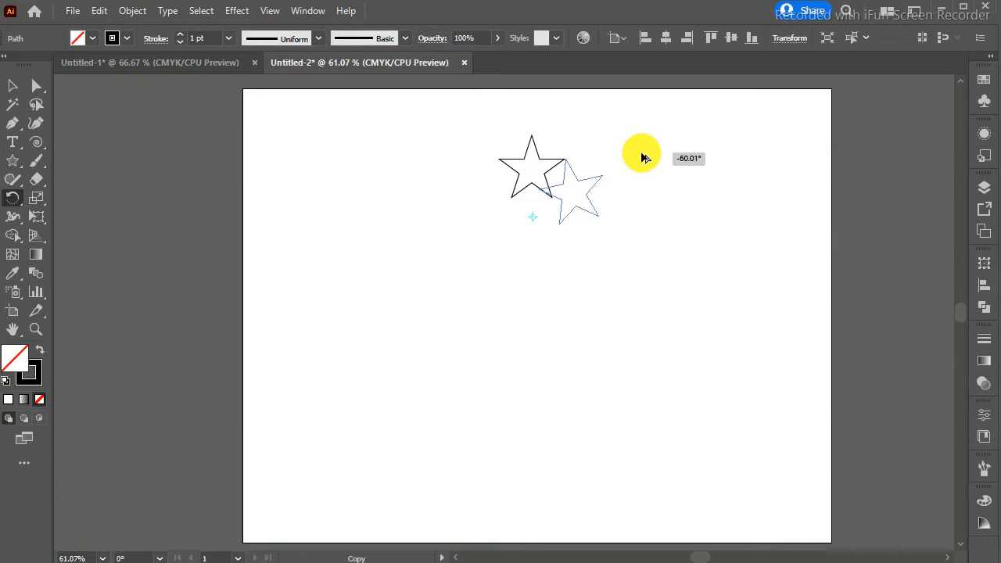
pyautogui.hotkey('ctrl', 'z')
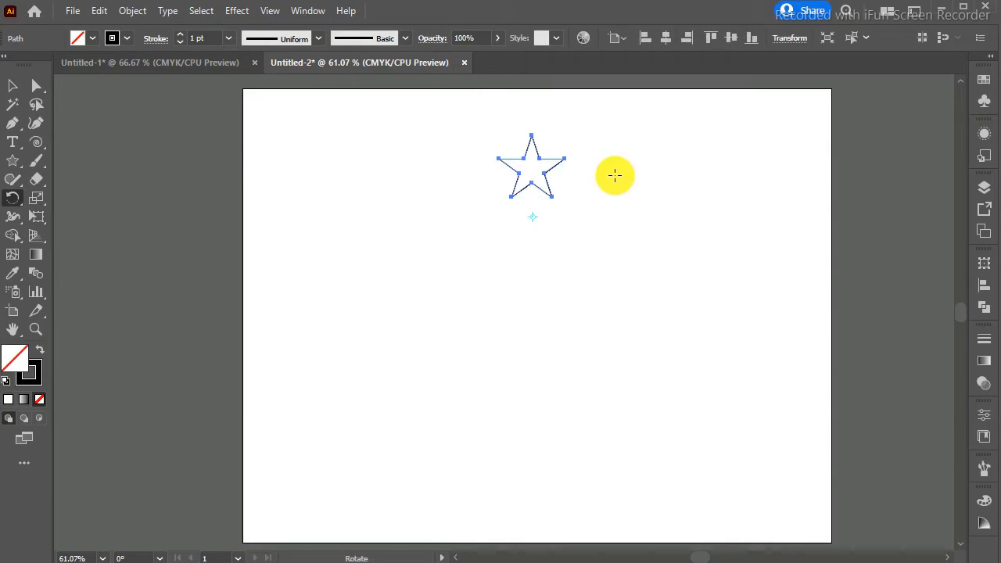
pyautogui.click(533, 226)
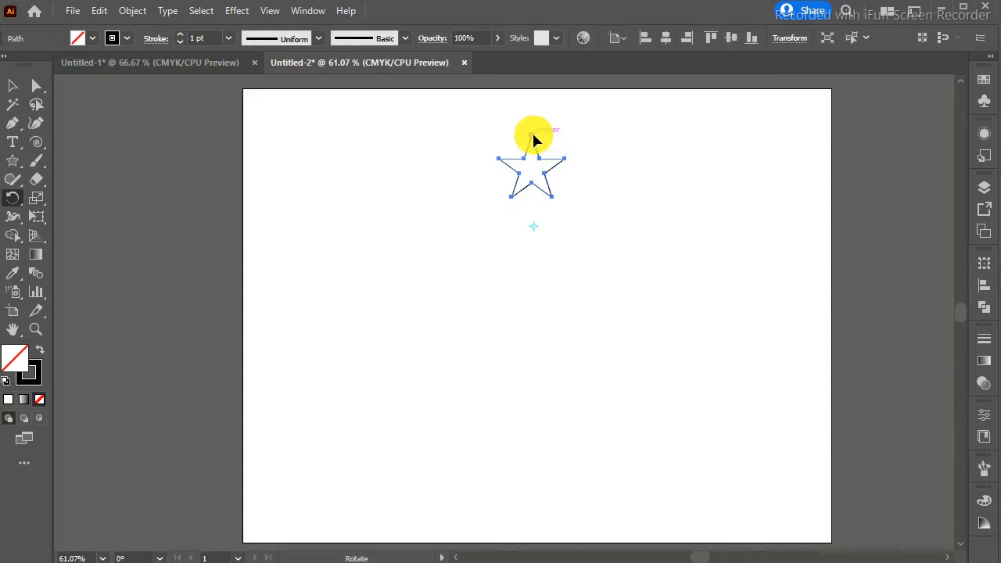
pyautogui.moveTo(535, 139); pyautogui.dragTo(661, 174)
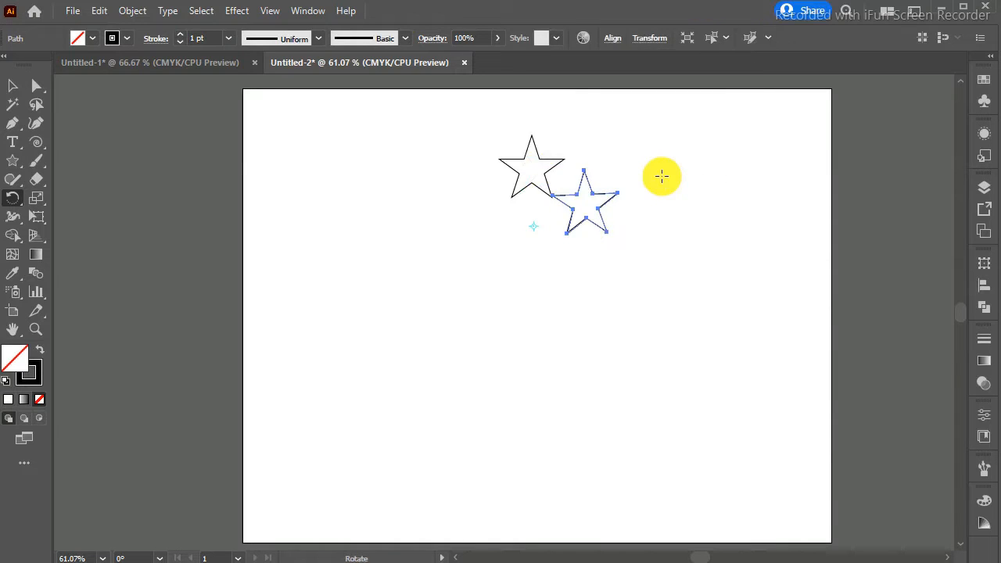
pyautogui.hotkey('ctrl', 'z')
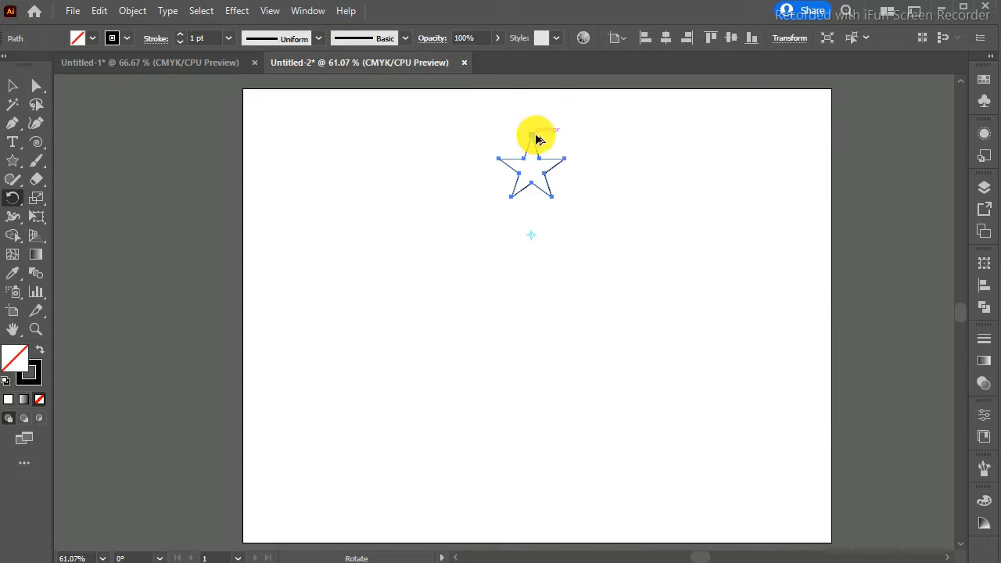
# Make a copy of the star rotated about 60° clockwise around the point below it, and repeat the rotated copy five times to close the ring.
pyautogui.moveTo(536, 140); pyautogui.dragTo(625, 180)
pyautogui.hotkey('ctrl', 'd')
pyautogui.hotkey('ctrl', 'd')
pyautogui.hotkey('ctrl', 'd')
pyautogui.hotkey('ctrl', 'd')
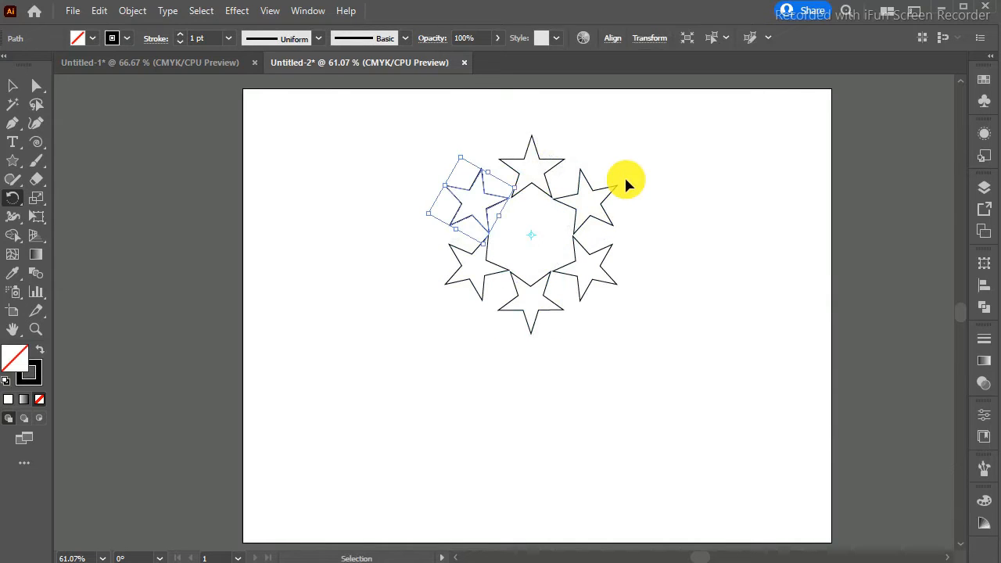
pyautogui.hotkey('ctrl', 'd')
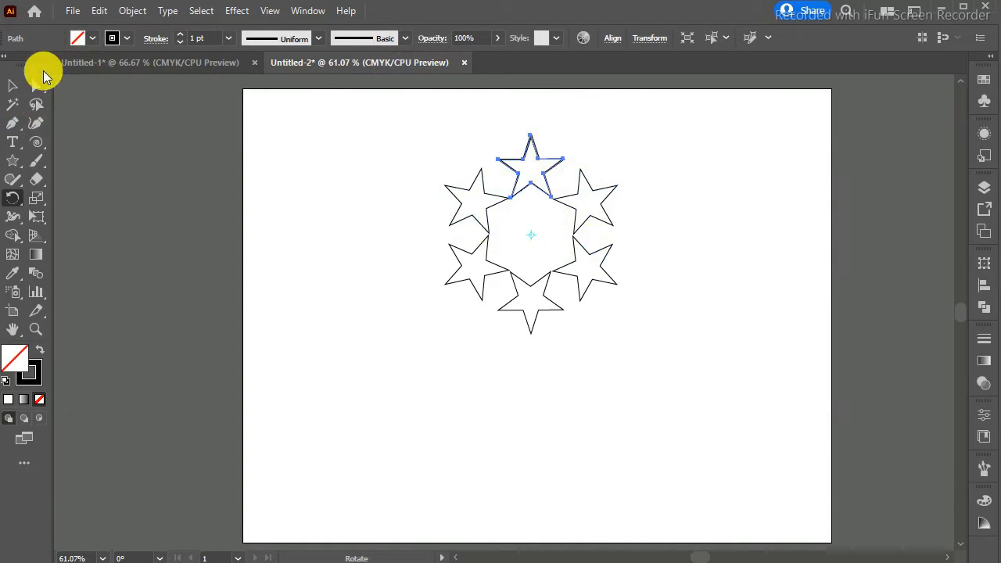
# Select all the stars in the ring and make a blend from them.
pyautogui.click(15, 87)
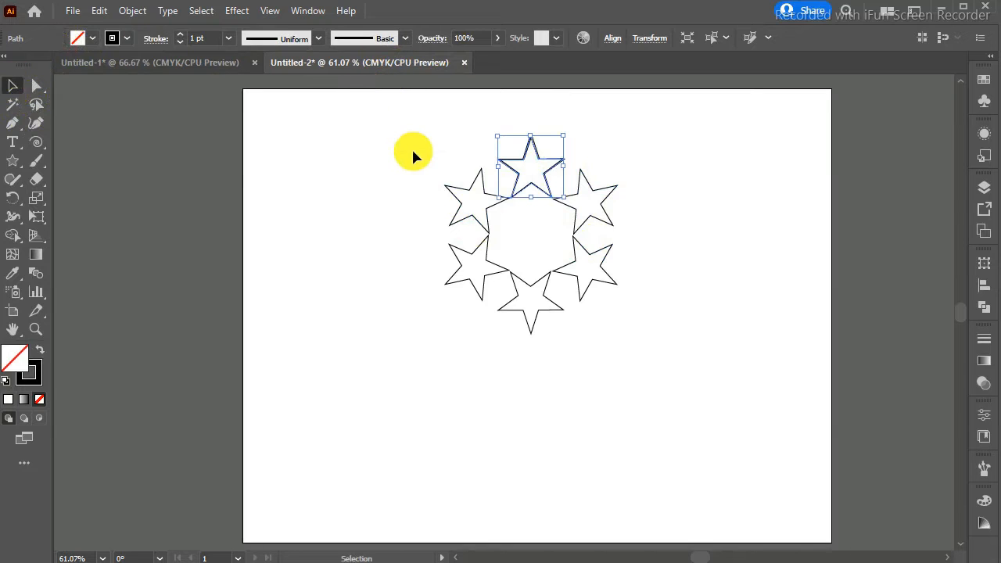
pyautogui.moveTo(413, 155); pyautogui.dragTo(680, 343)
pyautogui.click(681, 343)
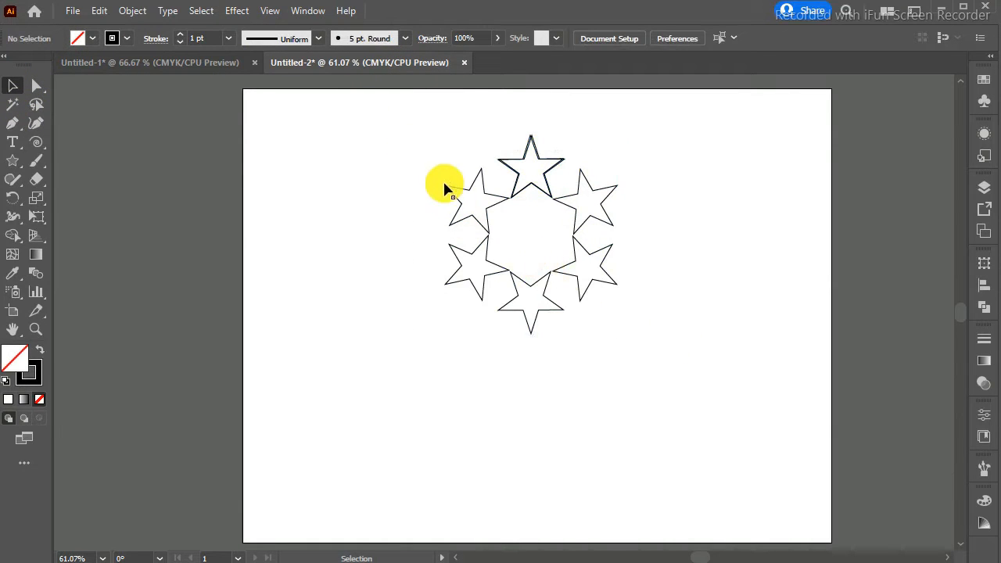
pyautogui.moveTo(485, 181); pyautogui.dragTo(721, 341)
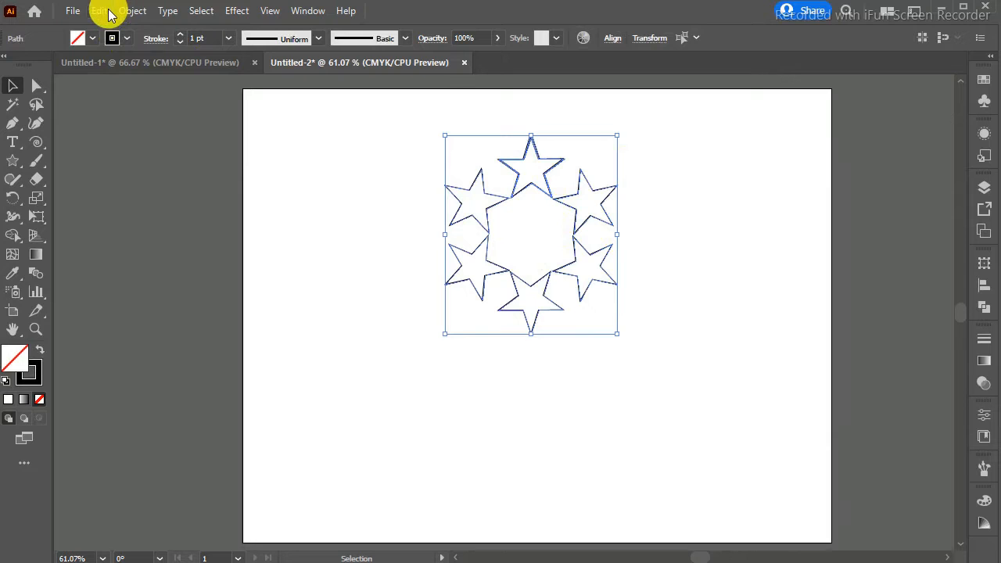
pyautogui.click(134, 14)
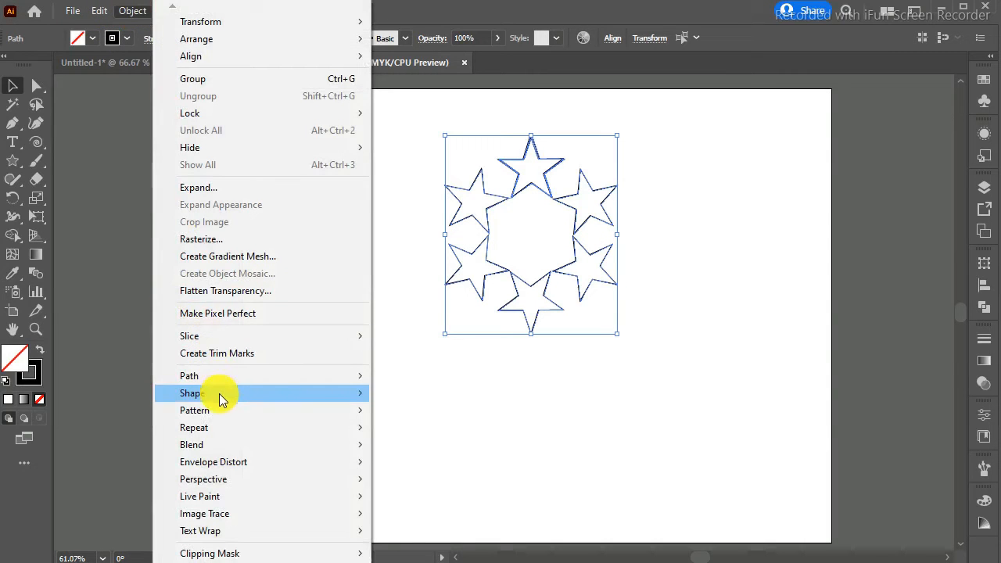
pyautogui.moveTo(227, 450)
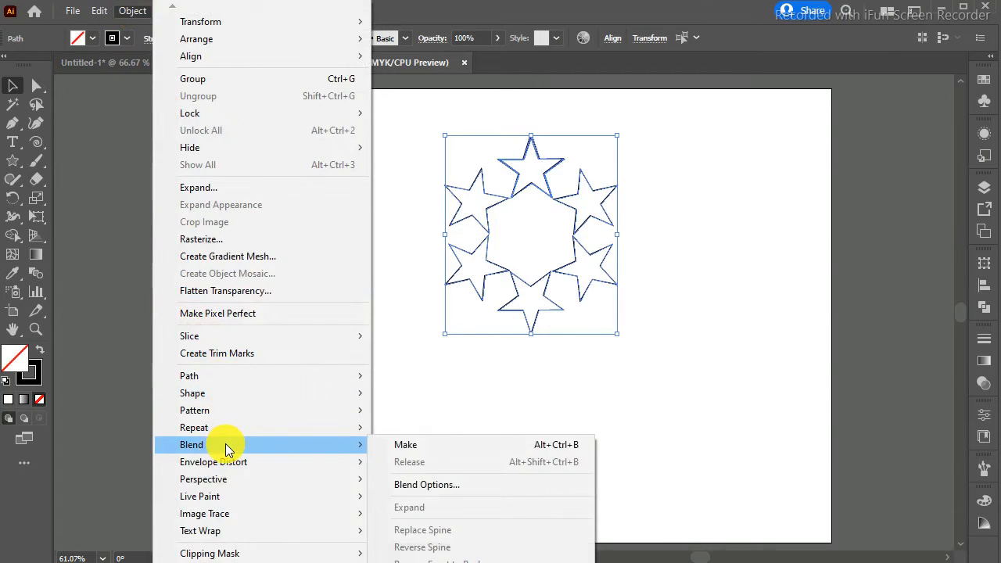
pyautogui.click(386, 452)
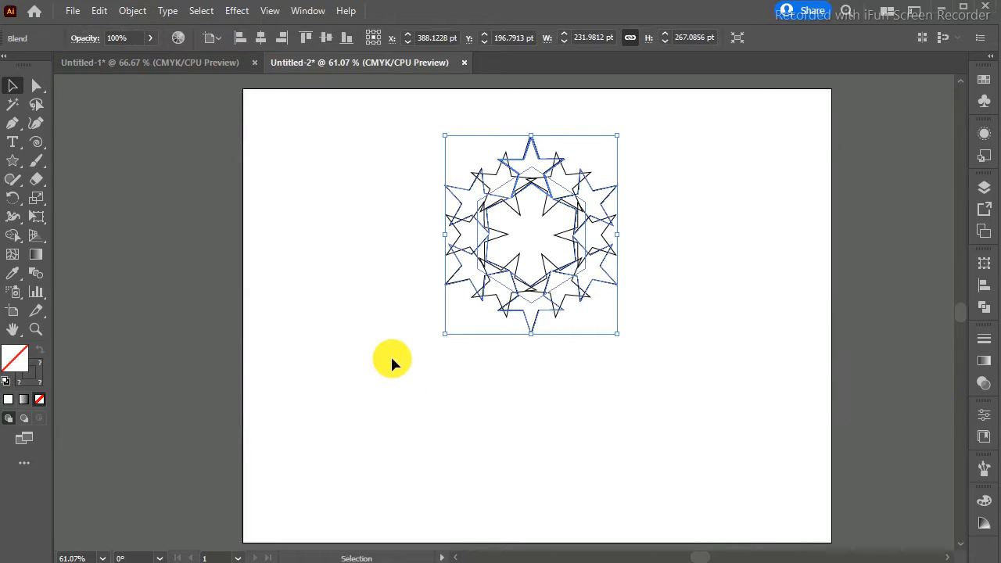
# Set the blend spacing to Specified Steps with 10 steps and preview it on the artwork.
pyautogui.click(37, 276)
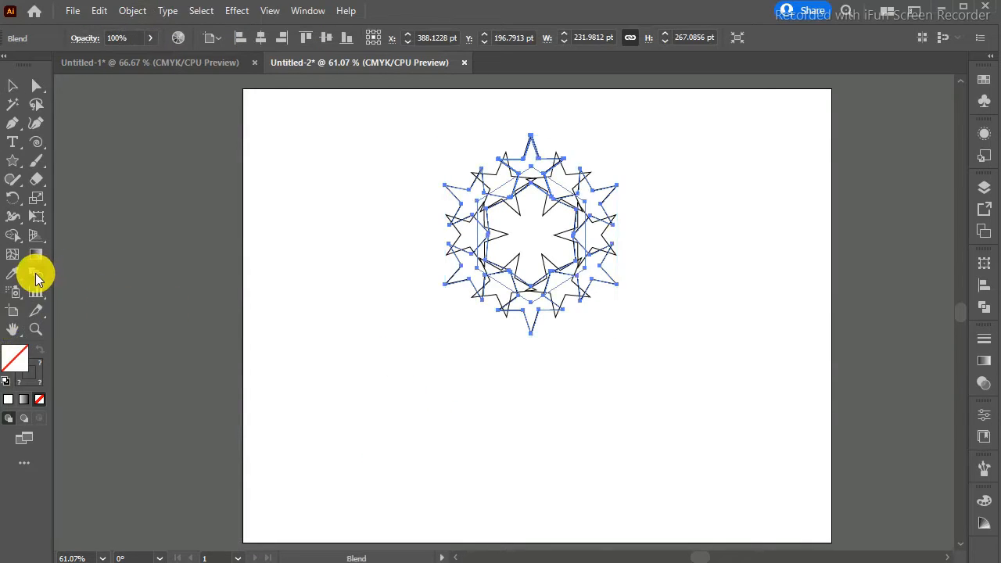
pyautogui.doubleClick(37, 275)
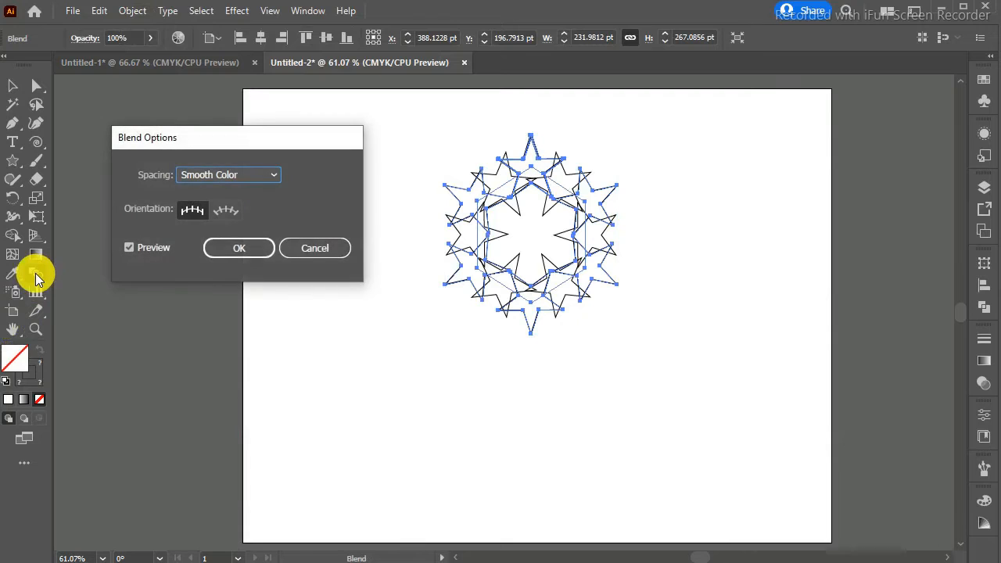
pyautogui.click(239, 176)
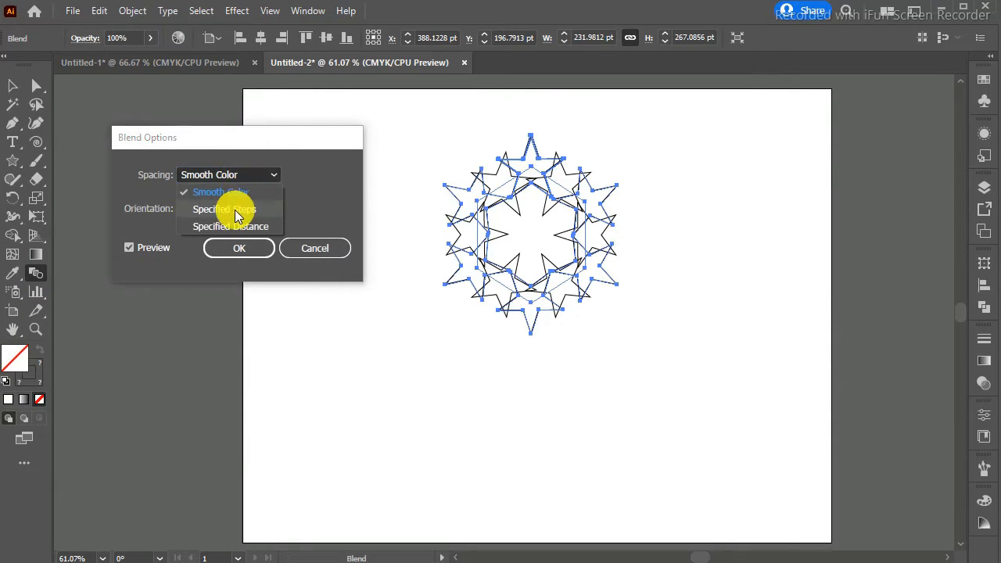
pyautogui.click(235, 209)
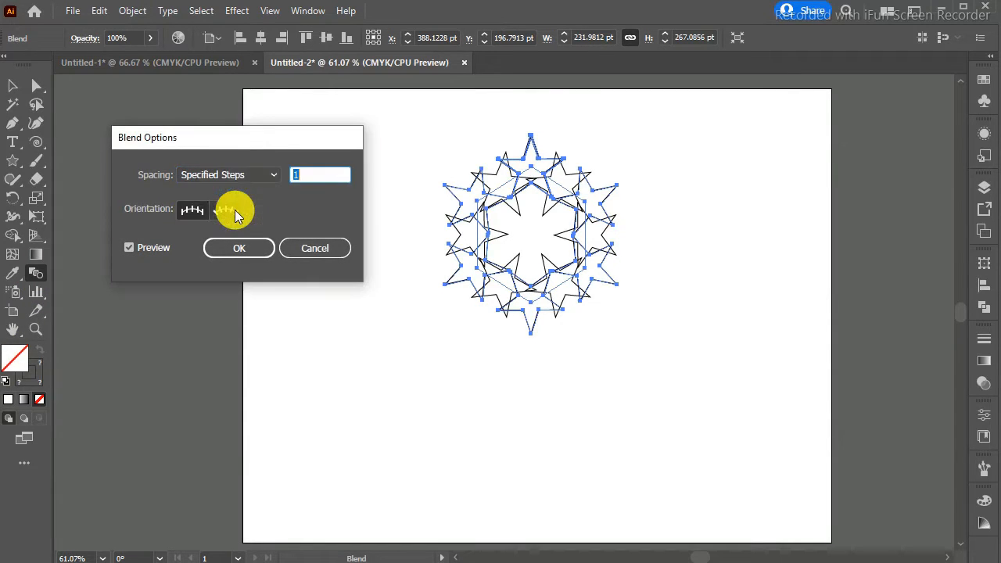
pyautogui.click(332, 173)
pyautogui.write('0')
pyautogui.click(130, 248)
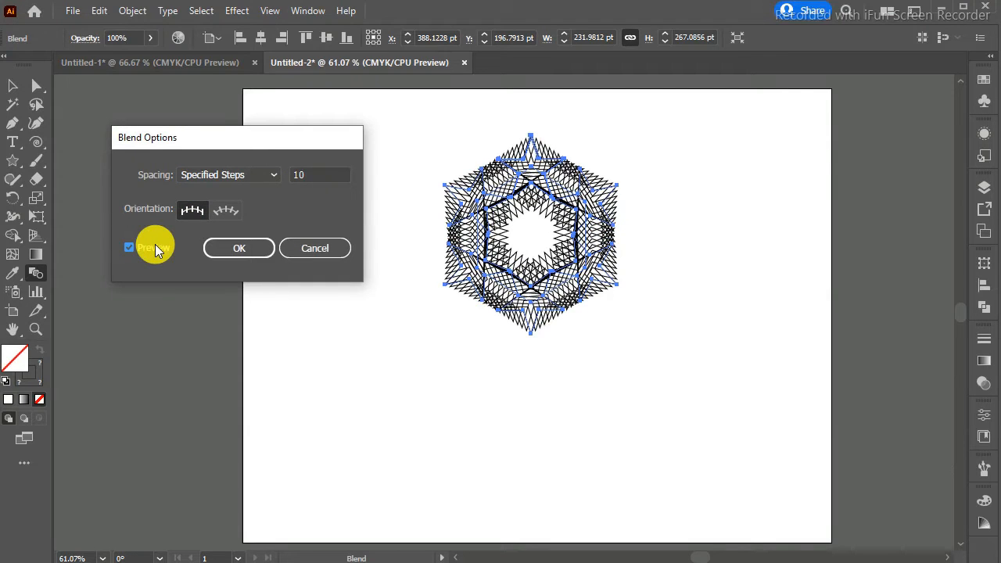
# Try the Align to Path orientation on the blend and restore Align to Page.
pyautogui.click(225, 211)
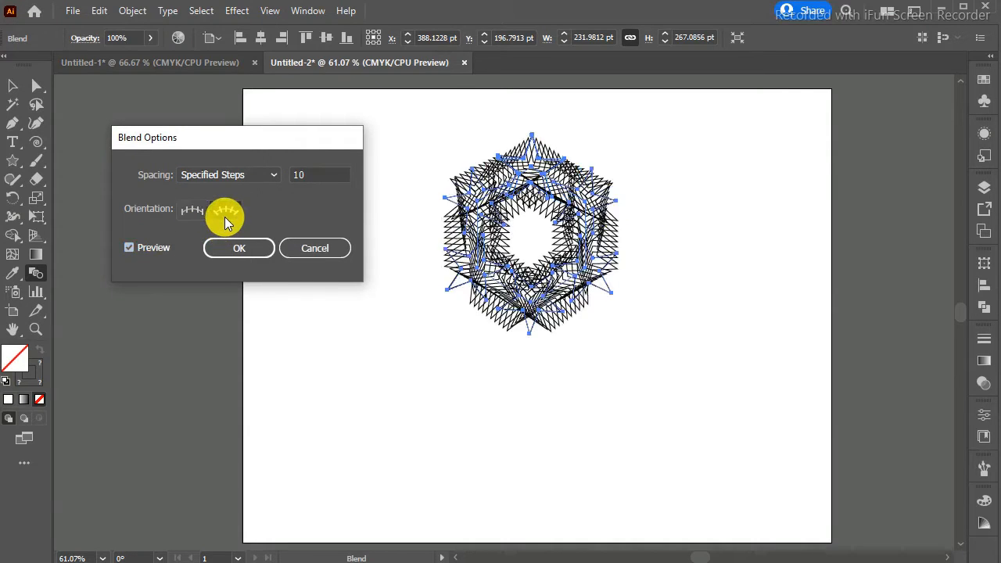
pyautogui.click(187, 217)
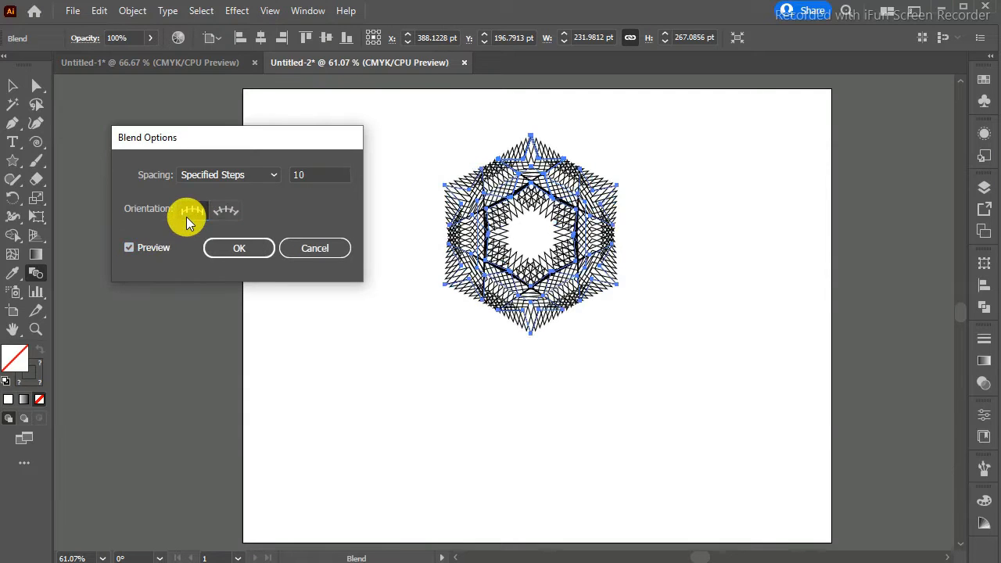
pyautogui.click(240, 249)
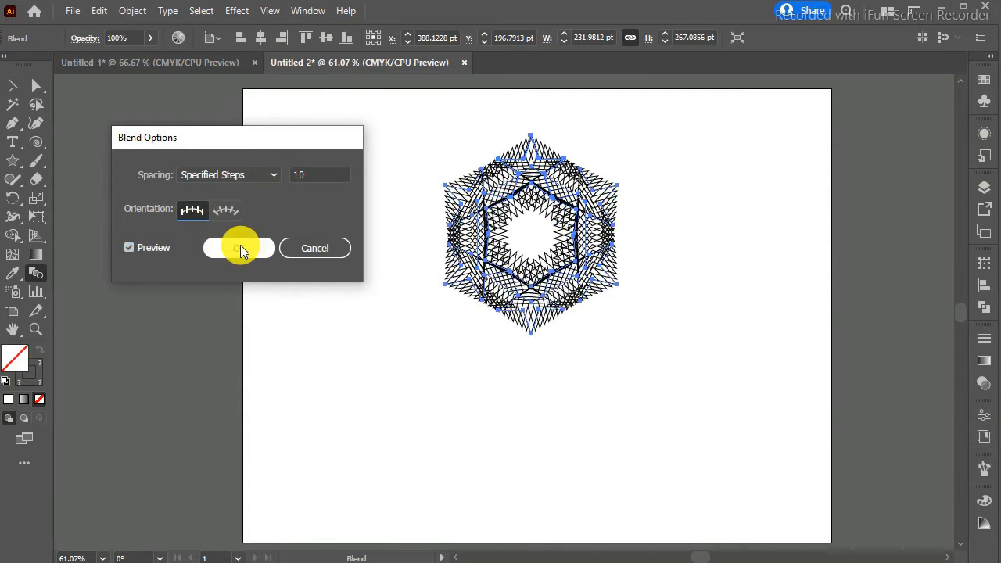
# Raise the blend's specified steps to 15, apply the options and deselect the artwork.
pyautogui.doubleClick(316, 173)
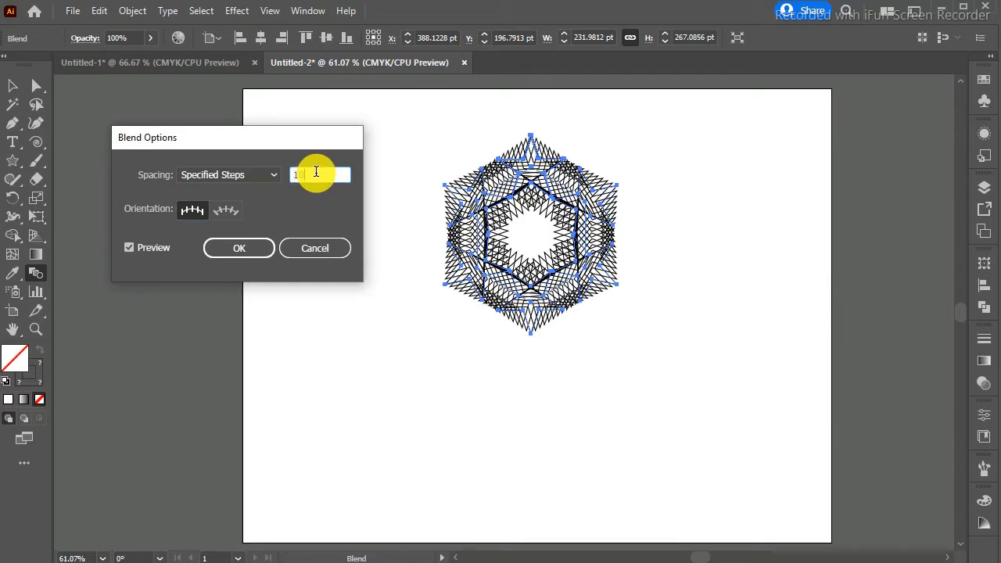
pyautogui.press('Up')
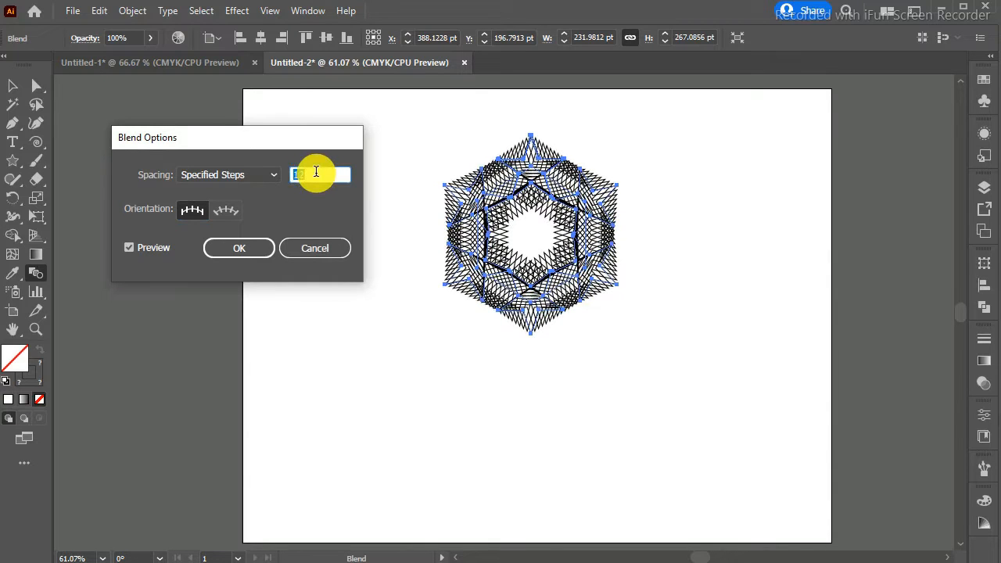
pyautogui.press('Up')
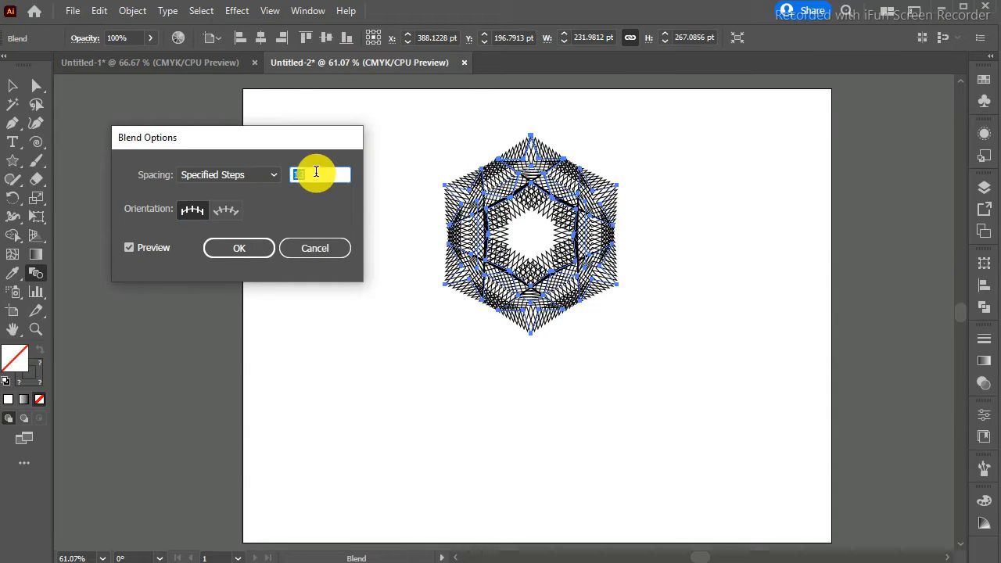
pyautogui.press('Up')
pyautogui.press('Up')
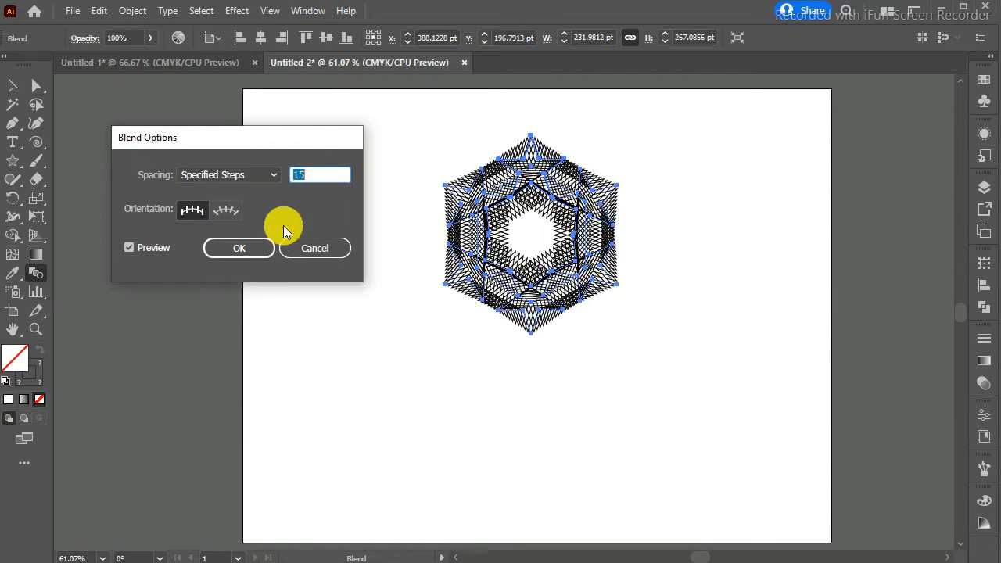
pyautogui.click(251, 248)
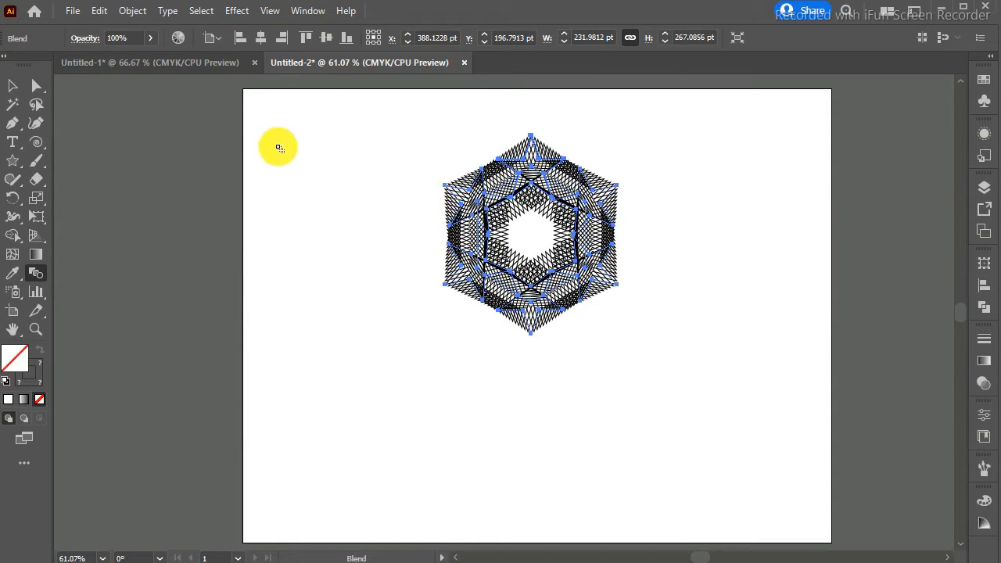
pyautogui.click(13, 84)
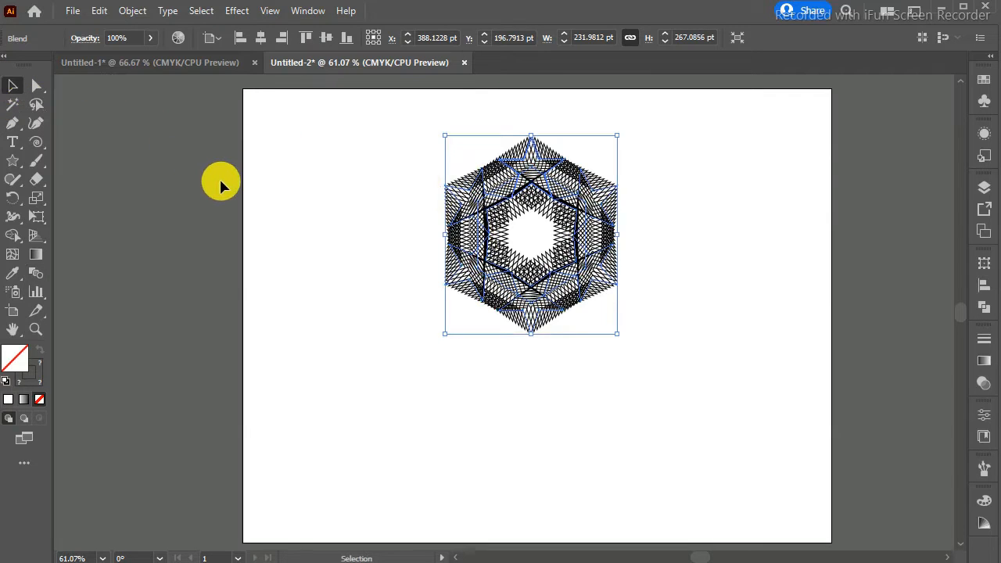
pyautogui.click(264, 159)
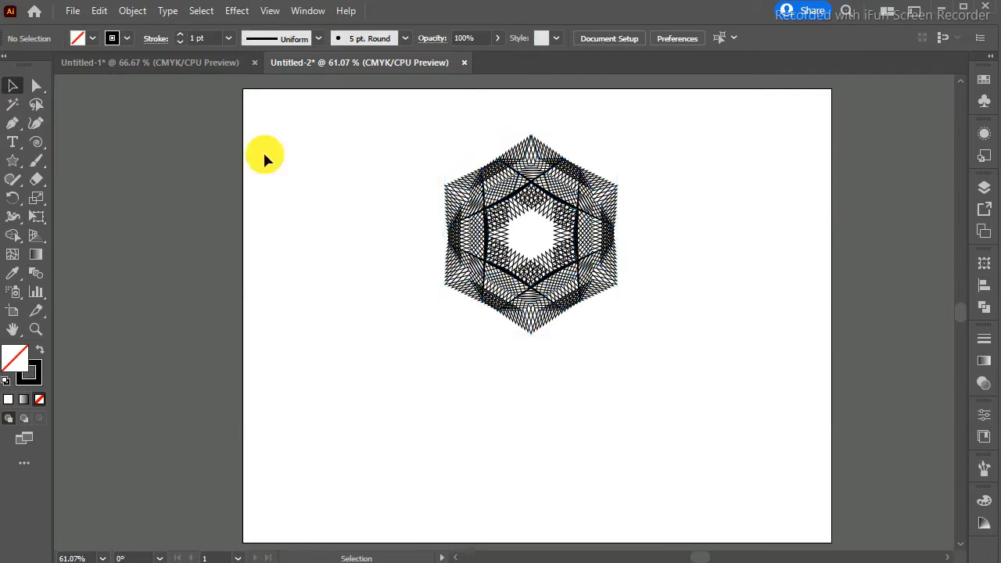
# Directly select the top star inside the blend and fill it with light yellow (C 15.29, M 0, Y 70.2, K 0).
pyautogui.click(36, 87)
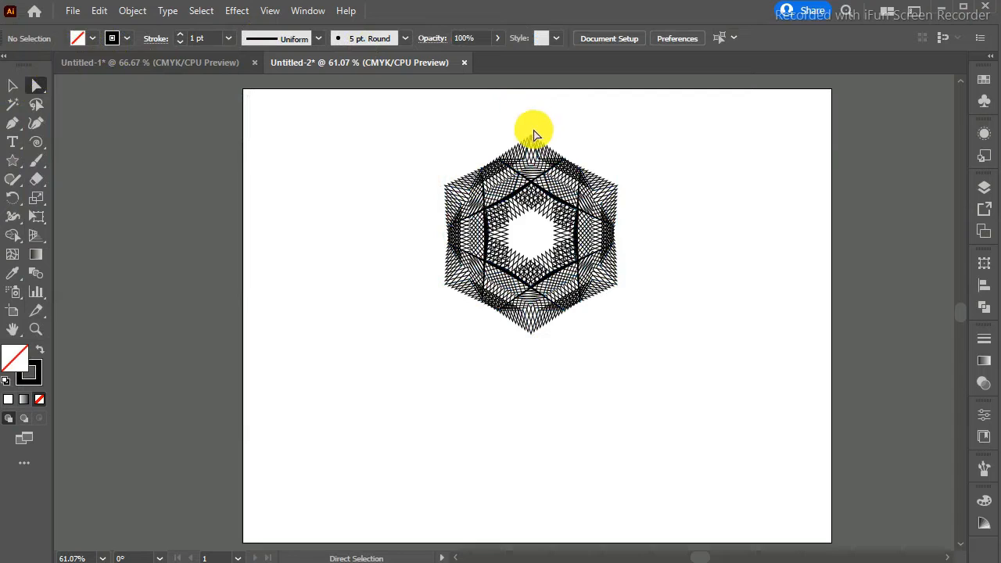
pyautogui.click(546, 153)
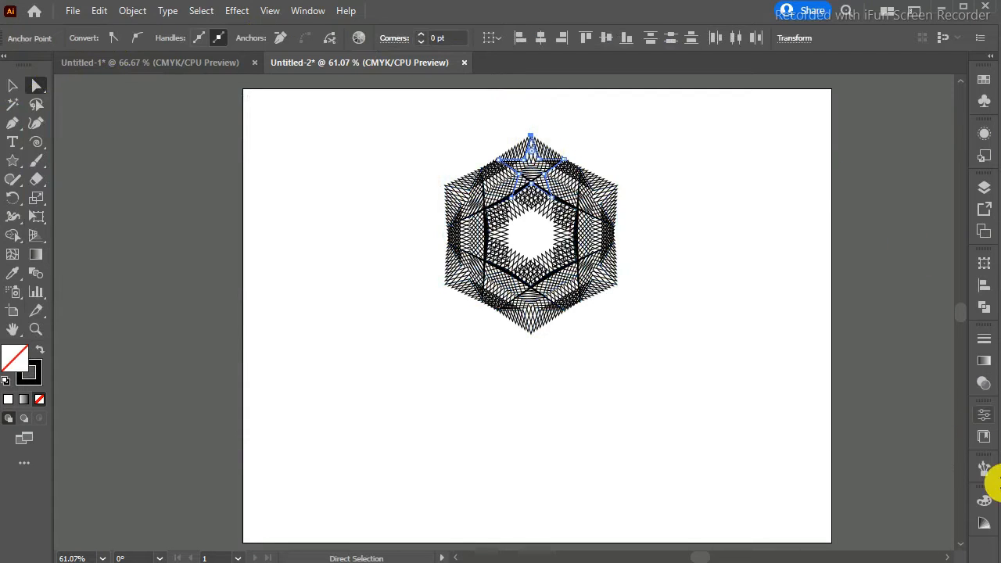
pyautogui.click(985, 502)
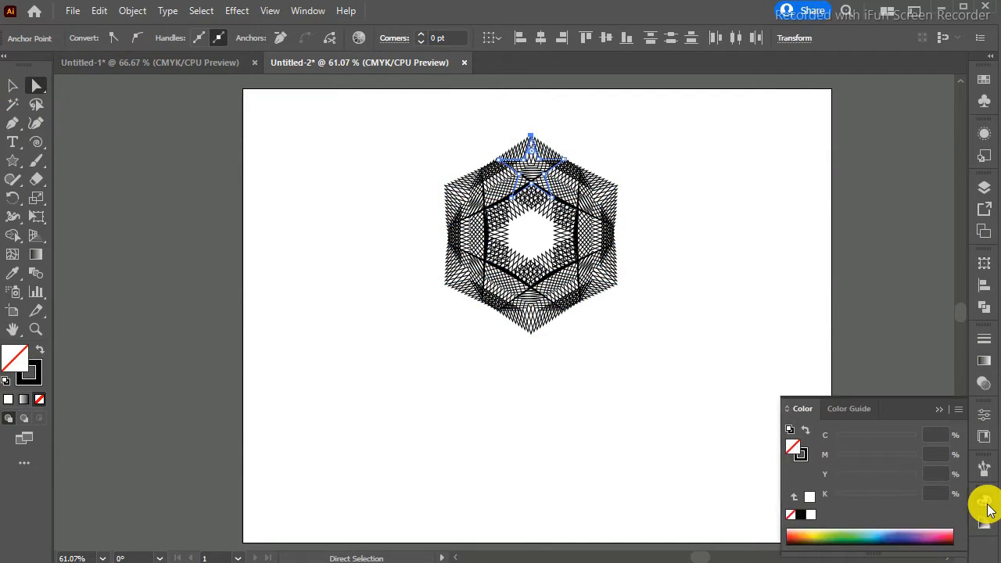
pyautogui.click(821, 533)
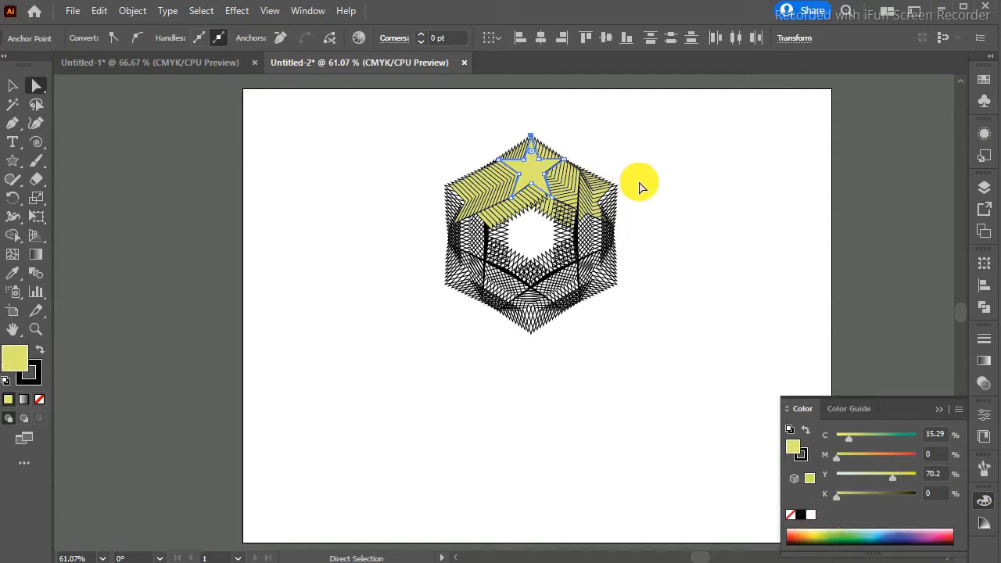
# Fill the blend's upper-right star with green (C 63.53, Y 69.02) and its lower-right star with orange-red (M 85.1, Y 97.65).
pyautogui.click(603, 192)
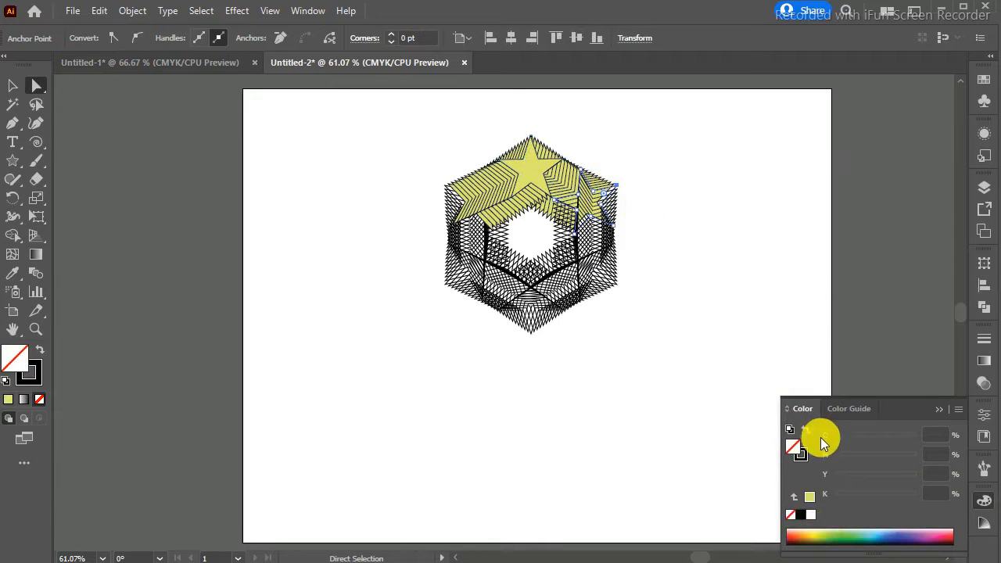
pyautogui.click(861, 534)
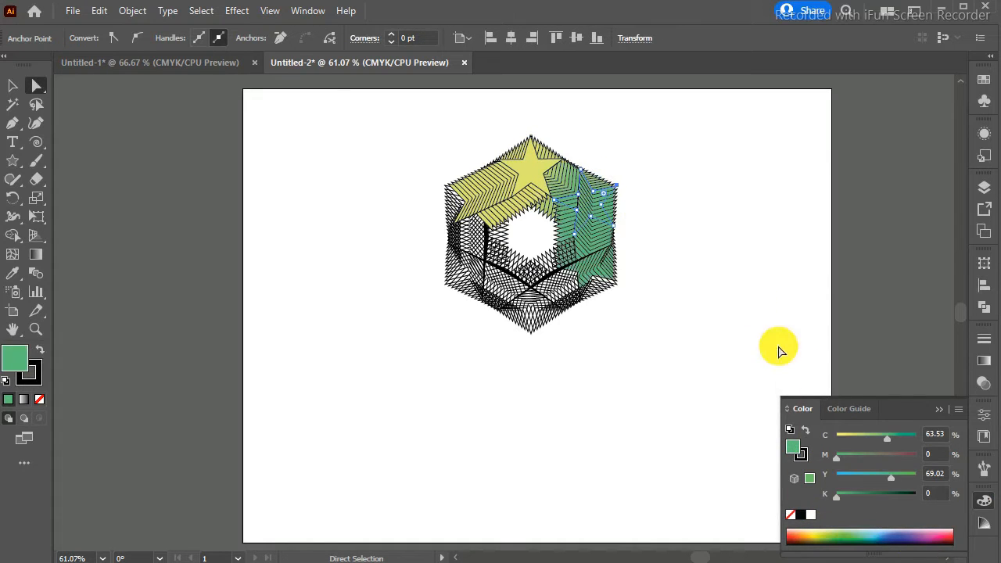
pyautogui.click(624, 276)
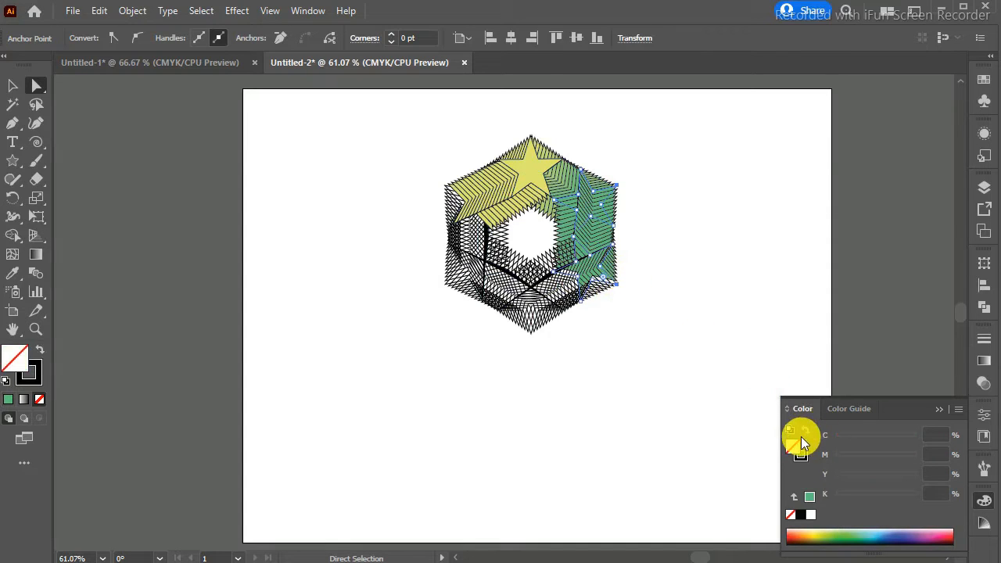
pyautogui.click(792, 535)
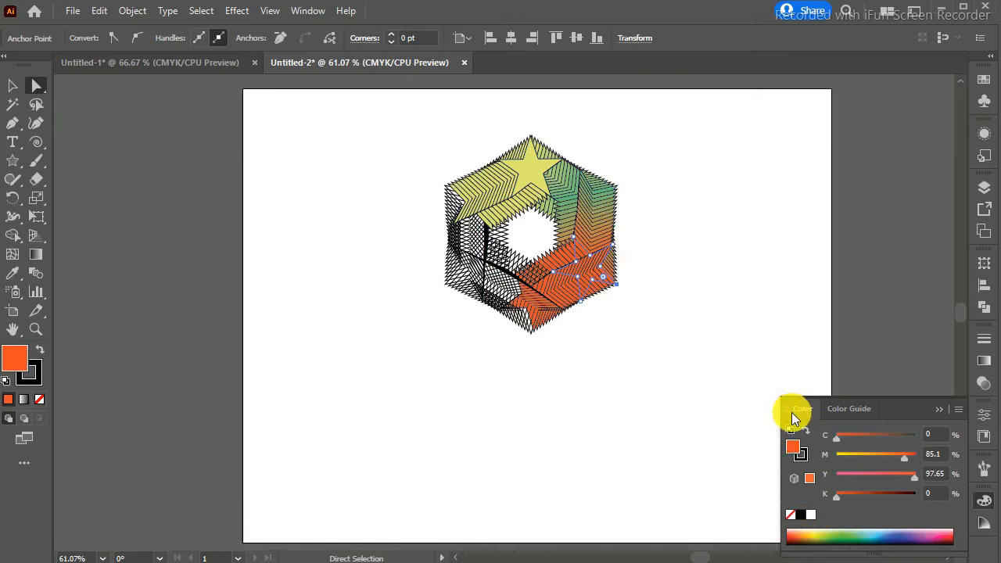
# Recolour the blend's lower-right star light orange (M 32.94, Y 60) and fill its bottom star with pale green (C 30, Y 46).
pyautogui.click(802, 530)
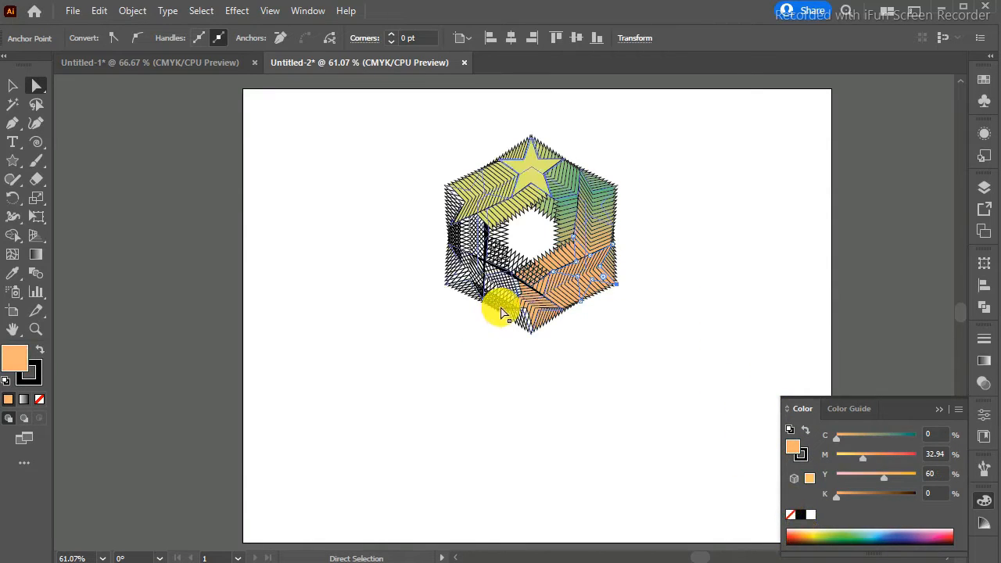
pyautogui.click(535, 309)
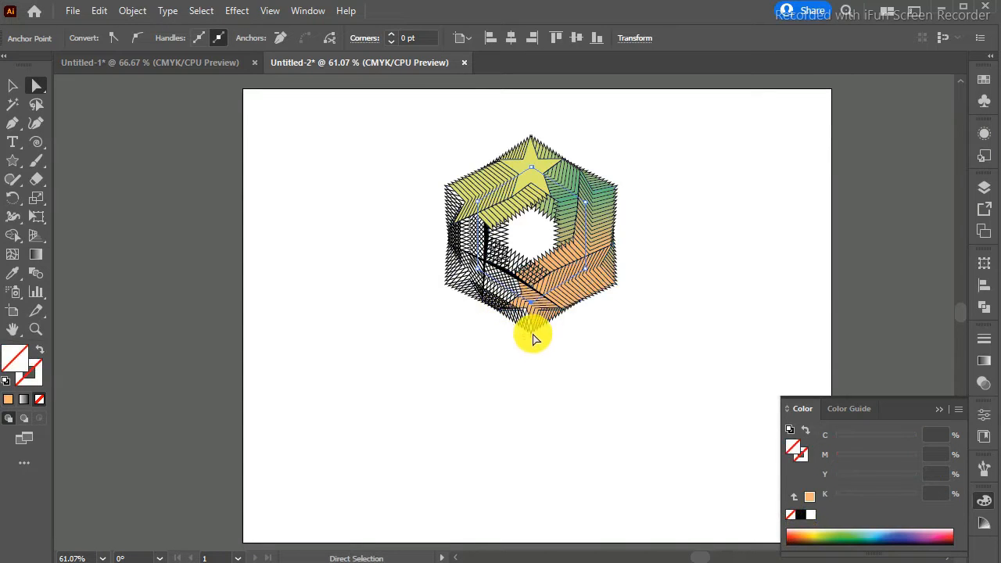
pyautogui.click(538, 330)
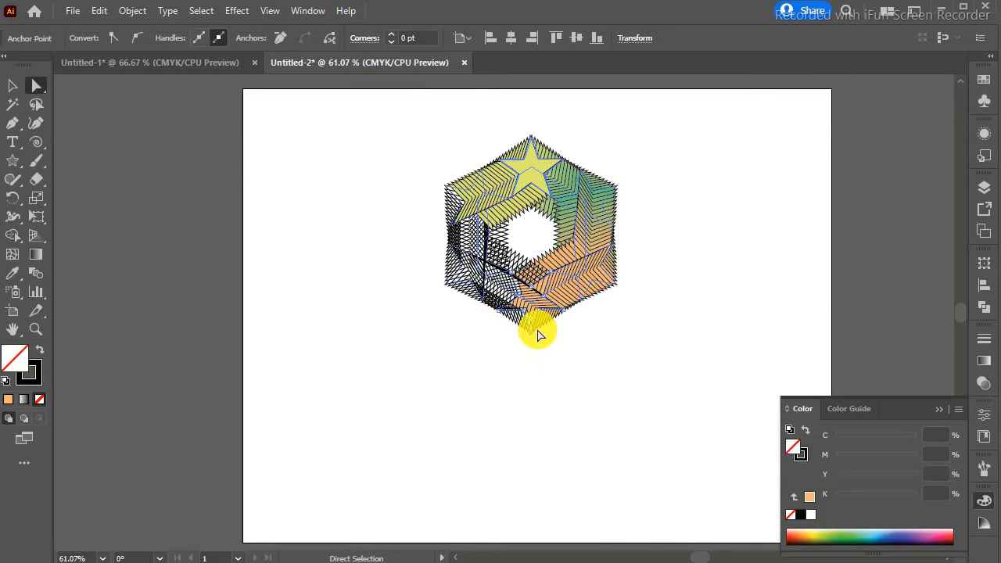
pyautogui.click(870, 537)
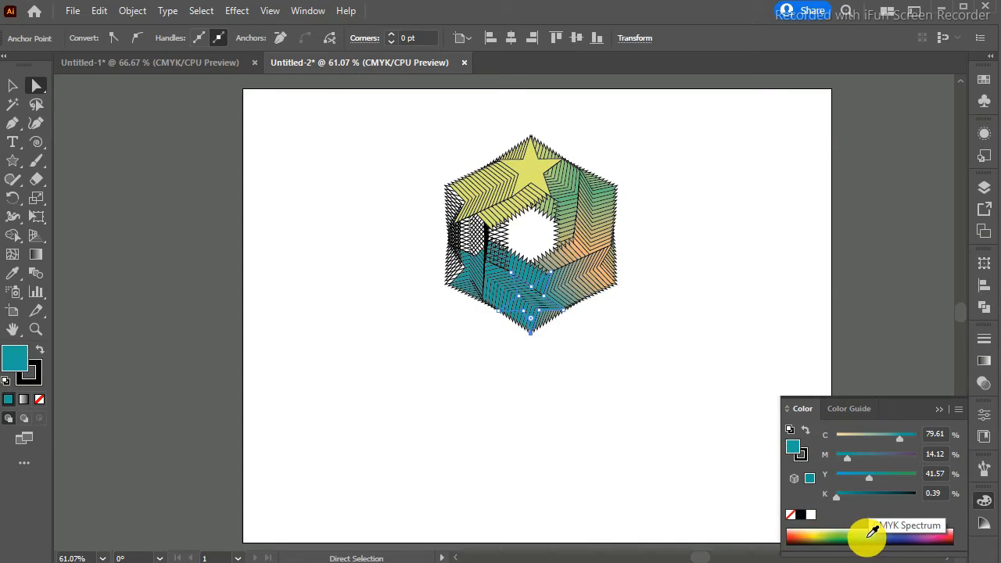
pyautogui.click(869, 534)
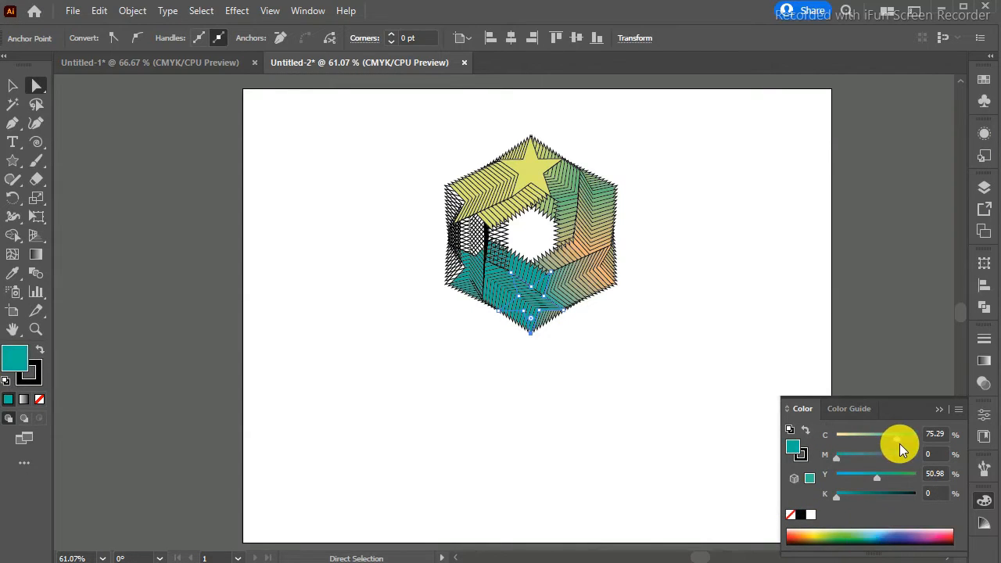
pyautogui.moveTo(877, 474)
pyautogui.mouseDown()
pyautogui.moveTo(855, 473)
pyautogui.moveTo(873, 473)
pyautogui.mouseUp()
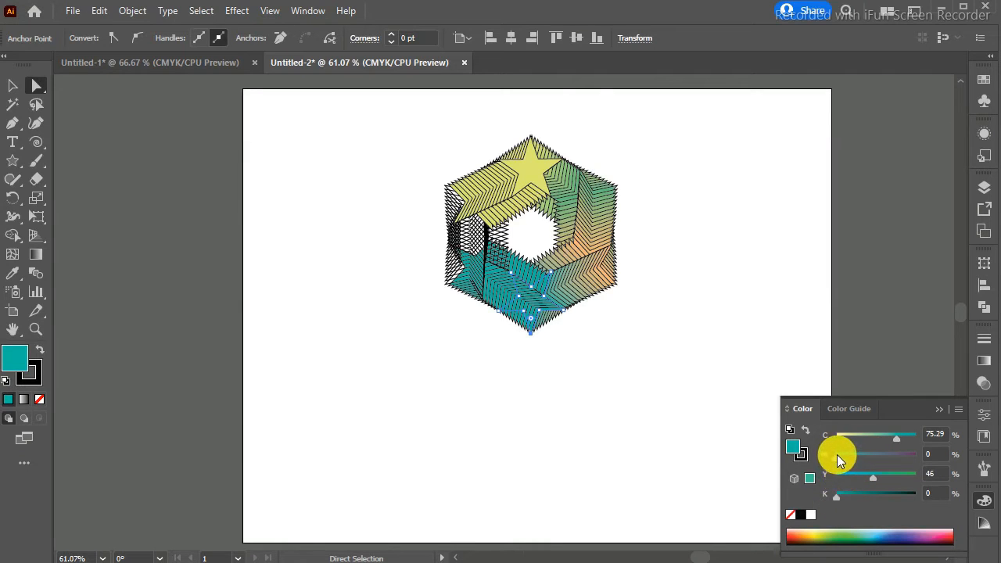
pyautogui.moveTo(836, 456)
pyautogui.mouseDown()
pyautogui.moveTo(846, 457)
pyautogui.moveTo(832, 458)
pyautogui.mouseUp()
pyautogui.moveTo(896, 436); pyautogui.dragTo(860, 436)
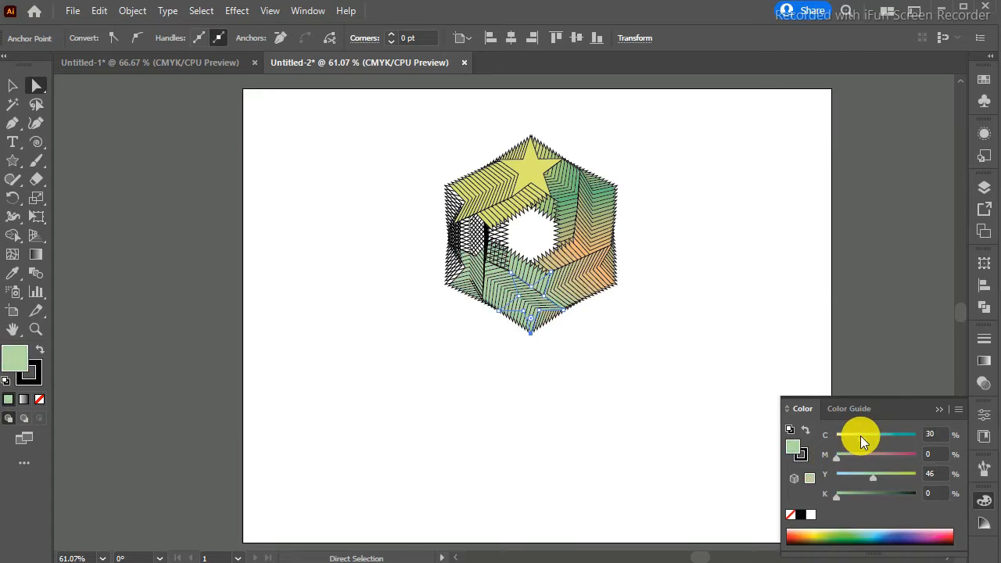
# Fill the blend's lower-left star with blue (C 75.29, M 17) and its upper-left star with golden orange (M 29, Y 89.41).
pyautogui.moveTo(432, 276); pyautogui.dragTo(464, 302)
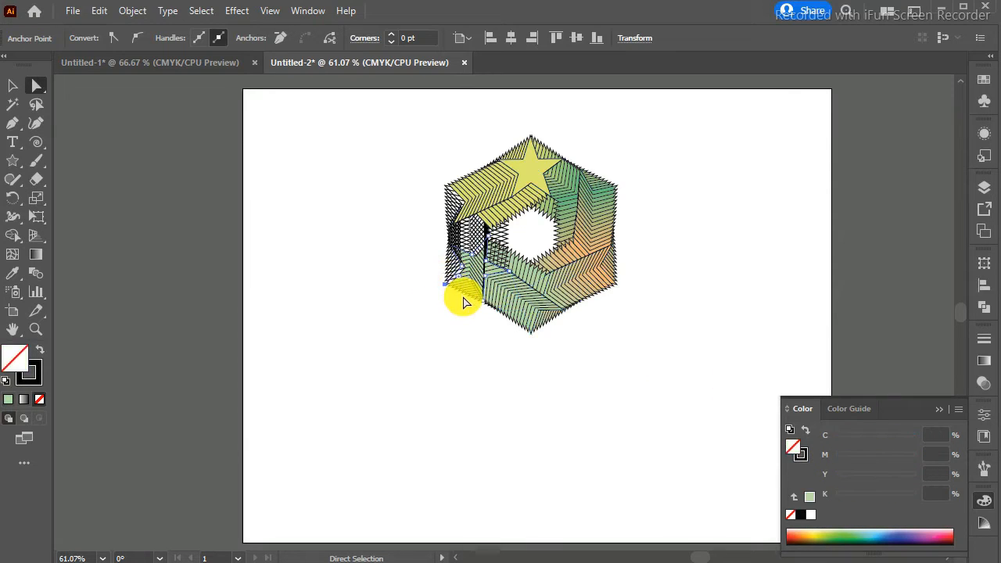
pyautogui.click(900, 536)
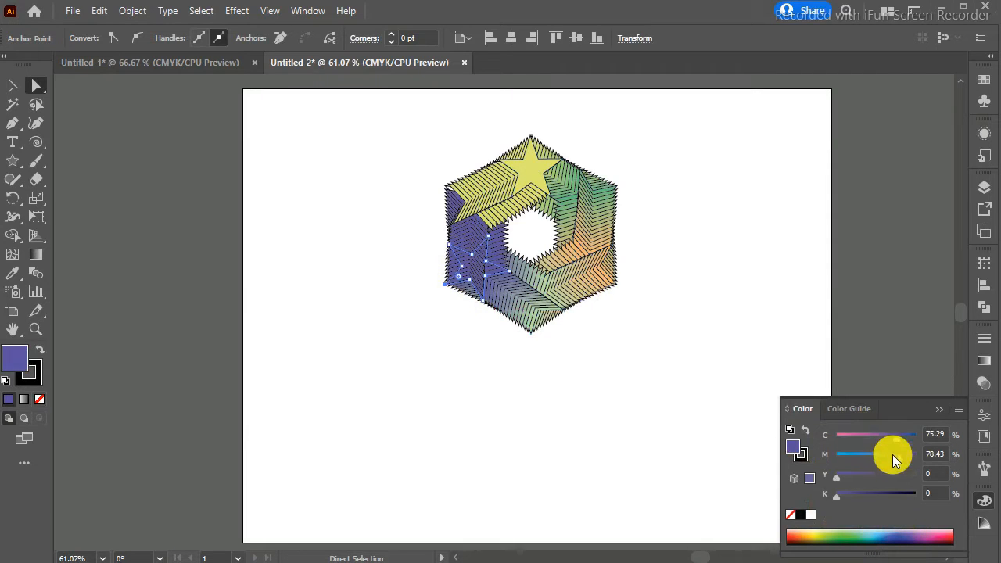
pyautogui.moveTo(898, 459); pyautogui.dragTo(849, 455)
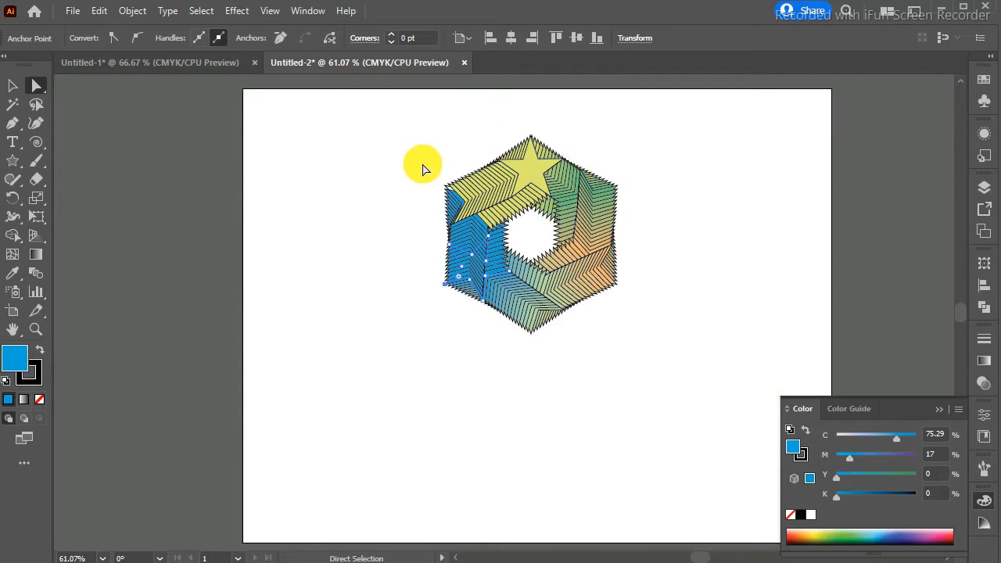
pyautogui.click(459, 196)
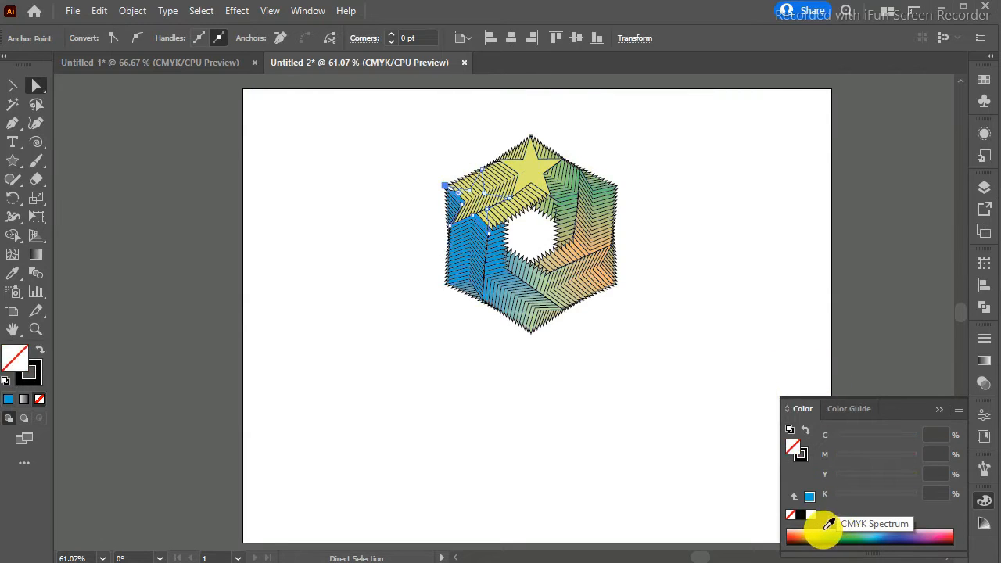
pyautogui.click(798, 529)
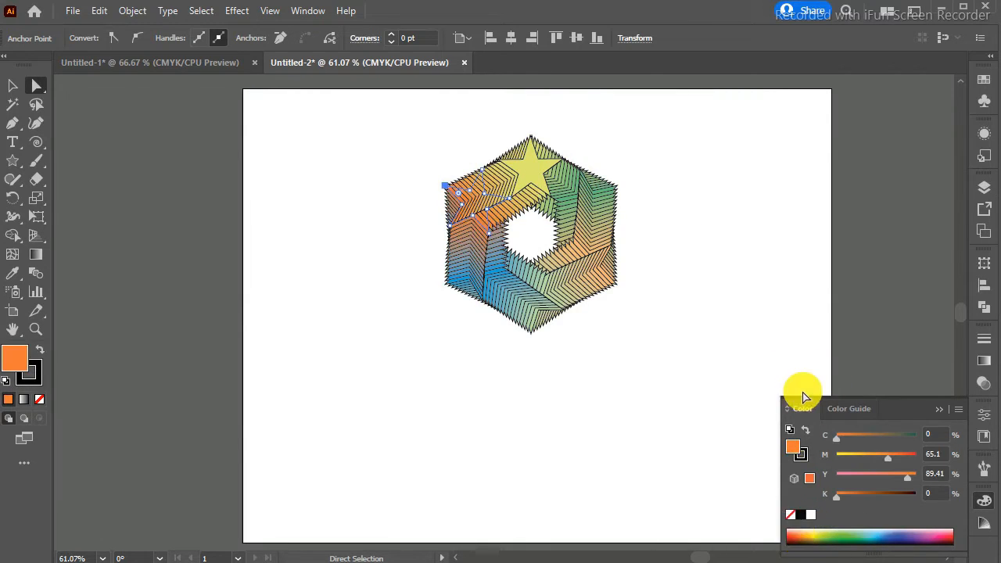
pyautogui.moveTo(883, 455); pyautogui.dragTo(860, 456)
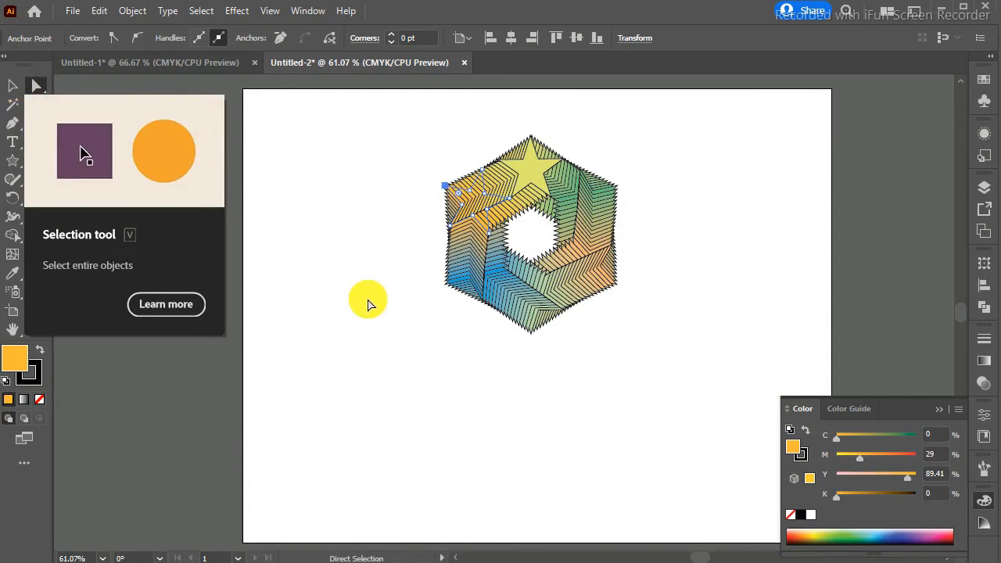
# Move the whole coloured ornament into the artboard's upper-left corner and deselect it.
pyautogui.click(12, 84)
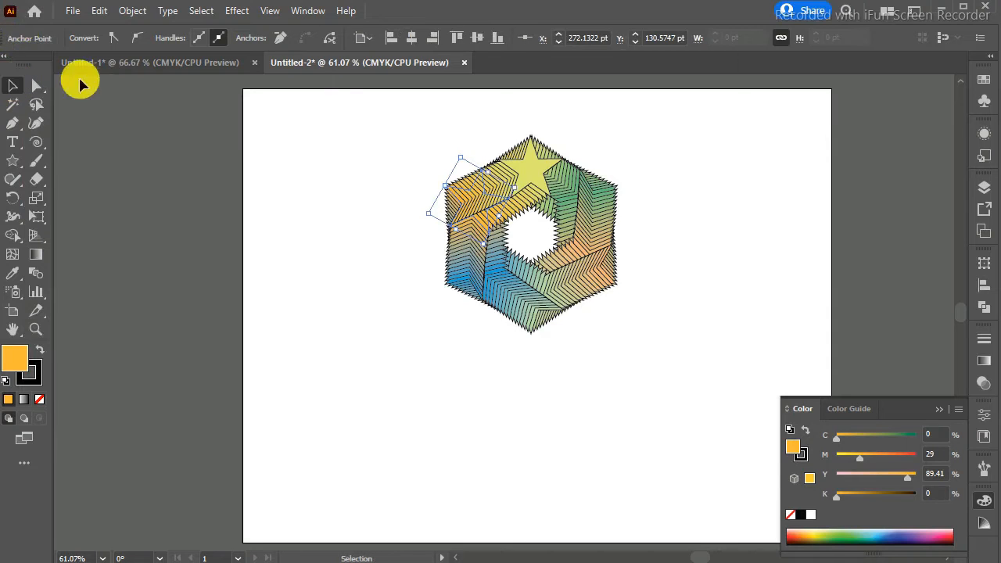
pyautogui.click(362, 309)
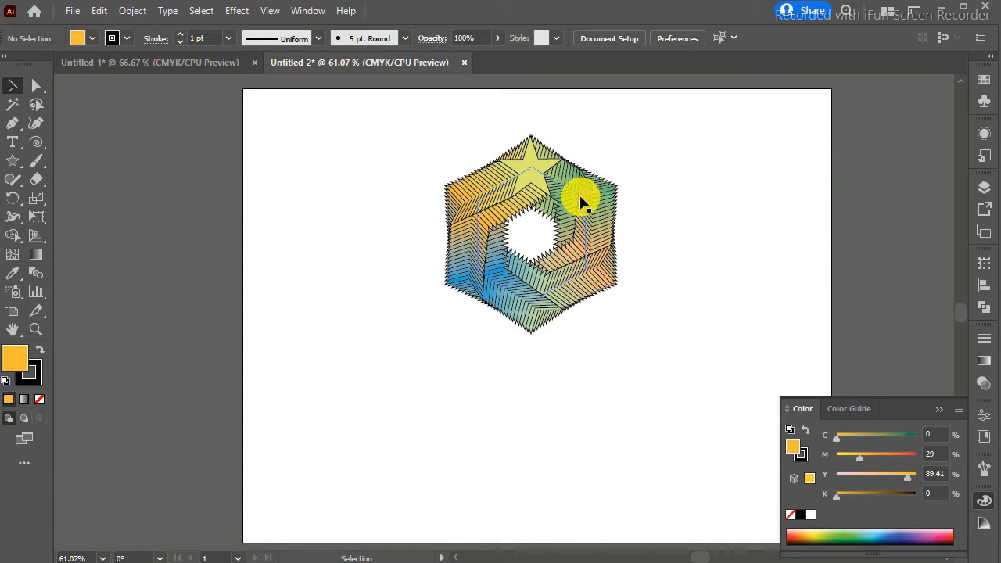
pyautogui.moveTo(581, 203); pyautogui.dragTo(391, 154)
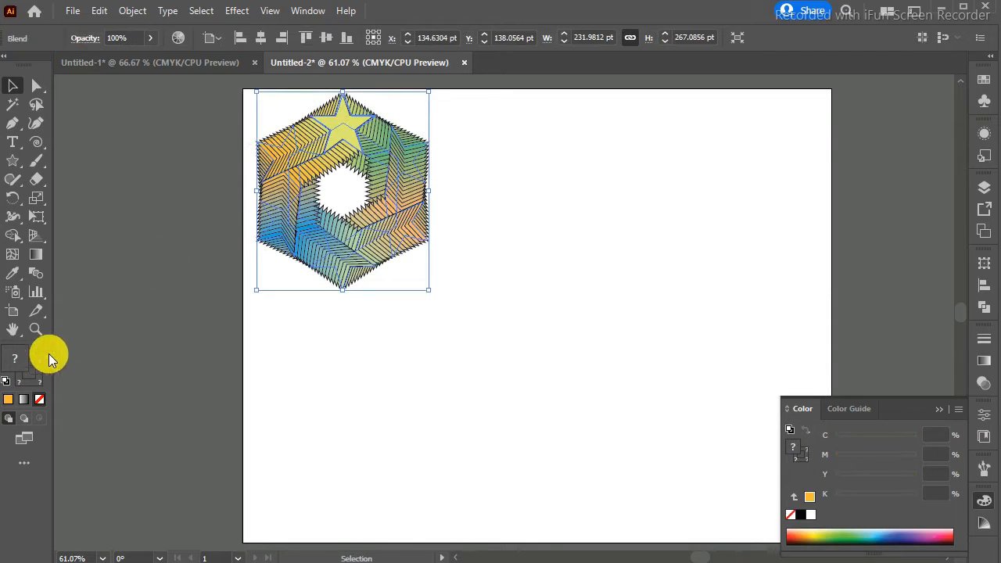
pyautogui.click(386, 415)
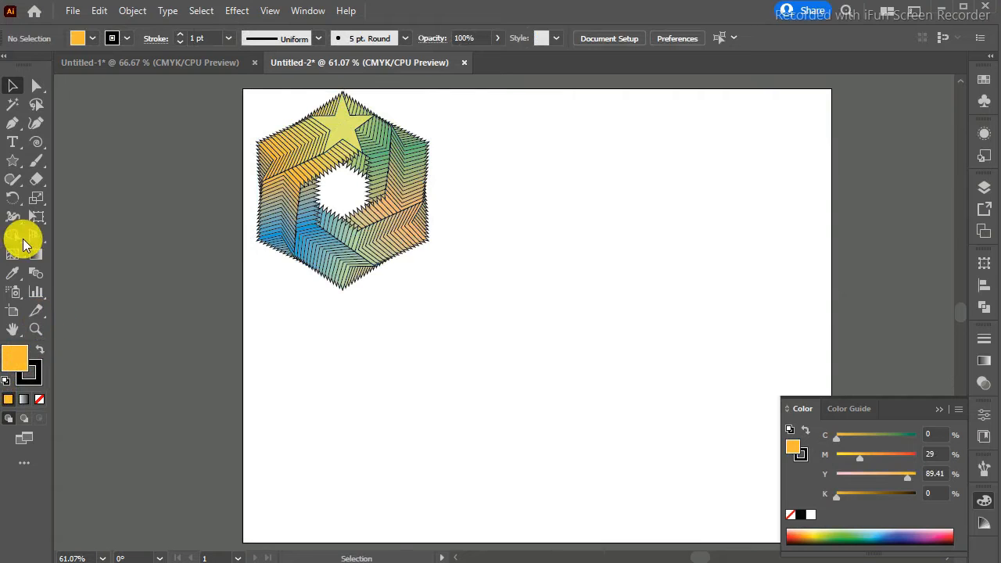
pyautogui.click(13, 163)
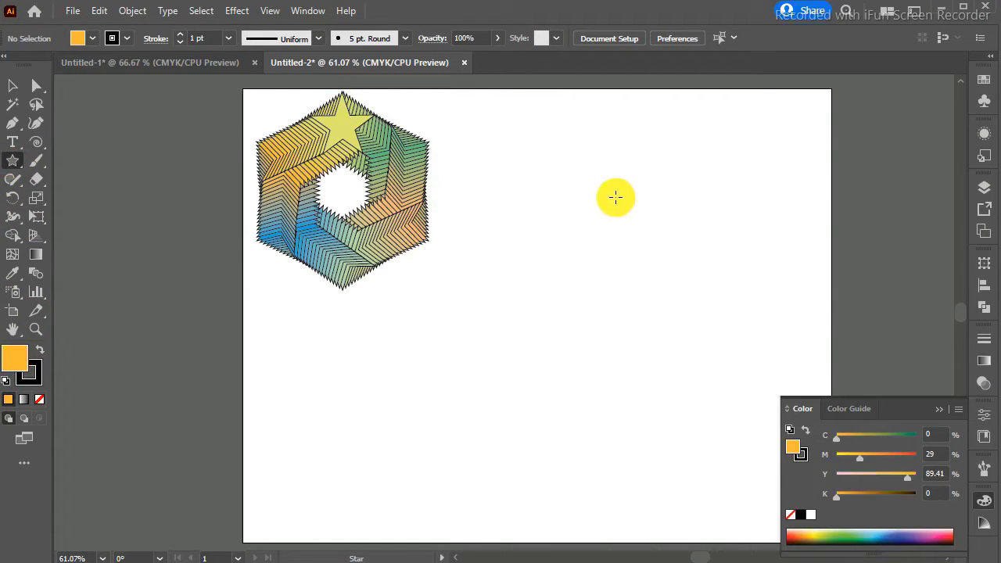
pyautogui.moveTo(611, 197); pyautogui.dragTo(639, 216)
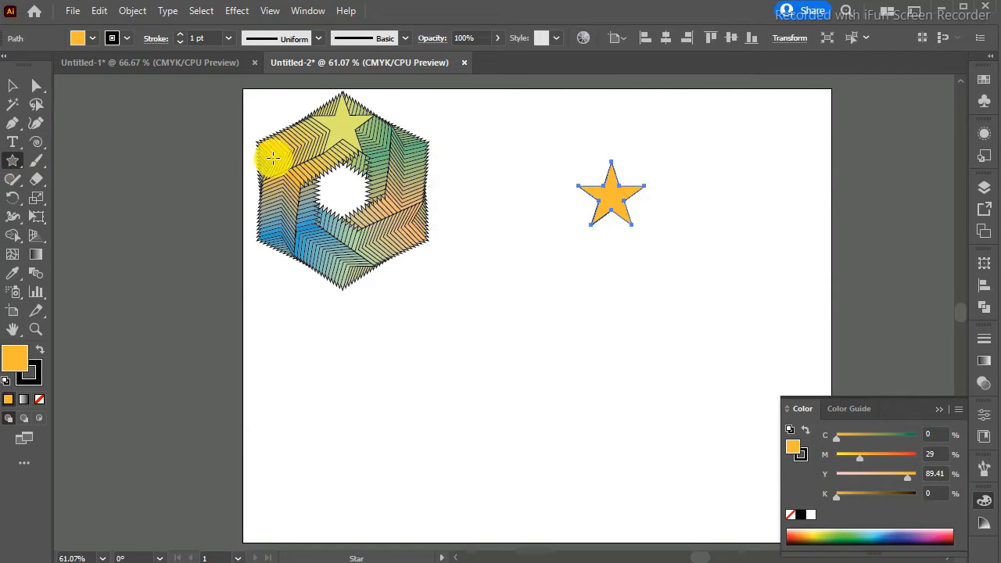
pyautogui.click(40, 398)
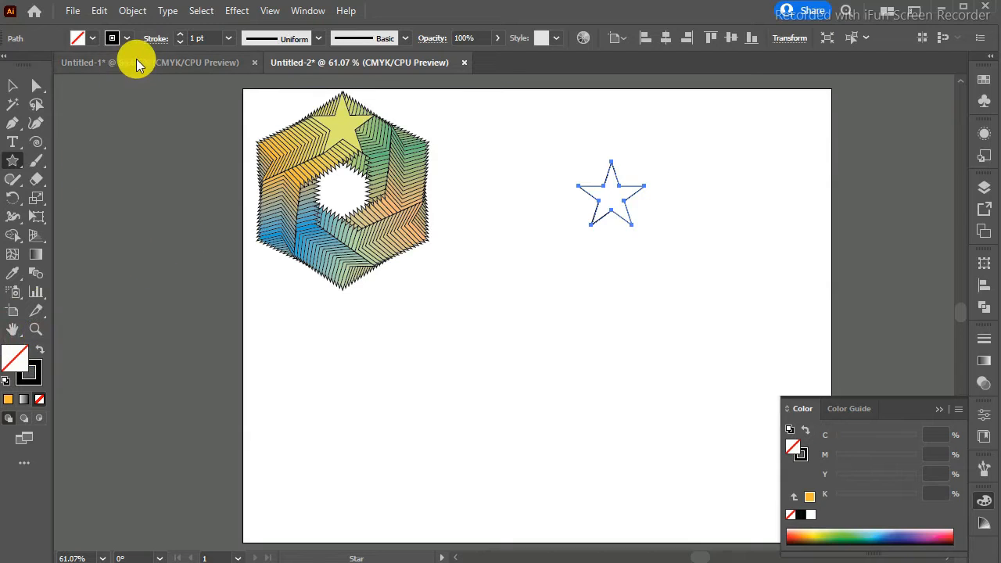
pyautogui.click(13, 86)
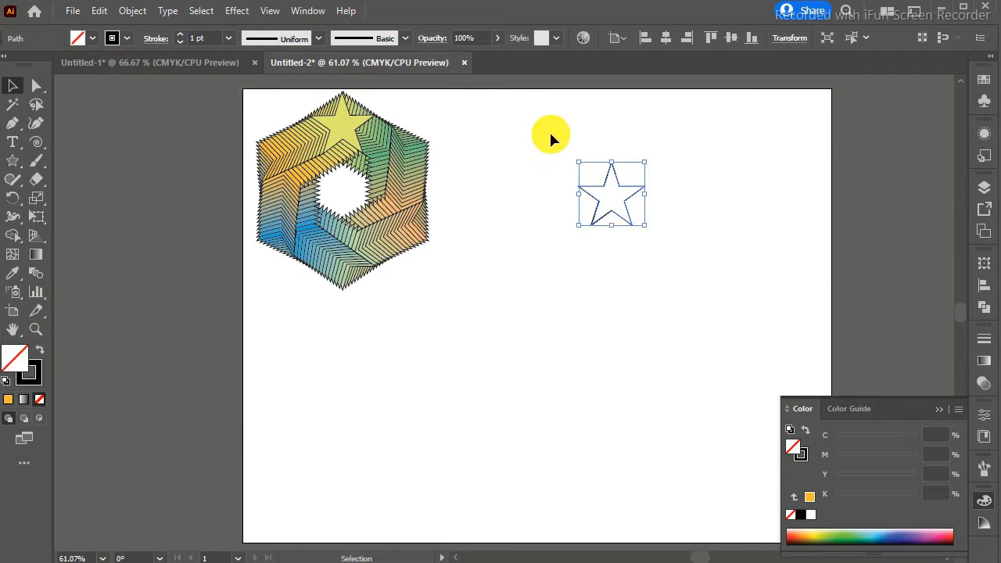
pyautogui.press('Delete')
# Duplicate the hexagonal ornament onto the empty right half of the artboard, make the stroke colour active and deselect.
pyautogui.moveTo(410, 171); pyautogui.dragTo(682, 209)
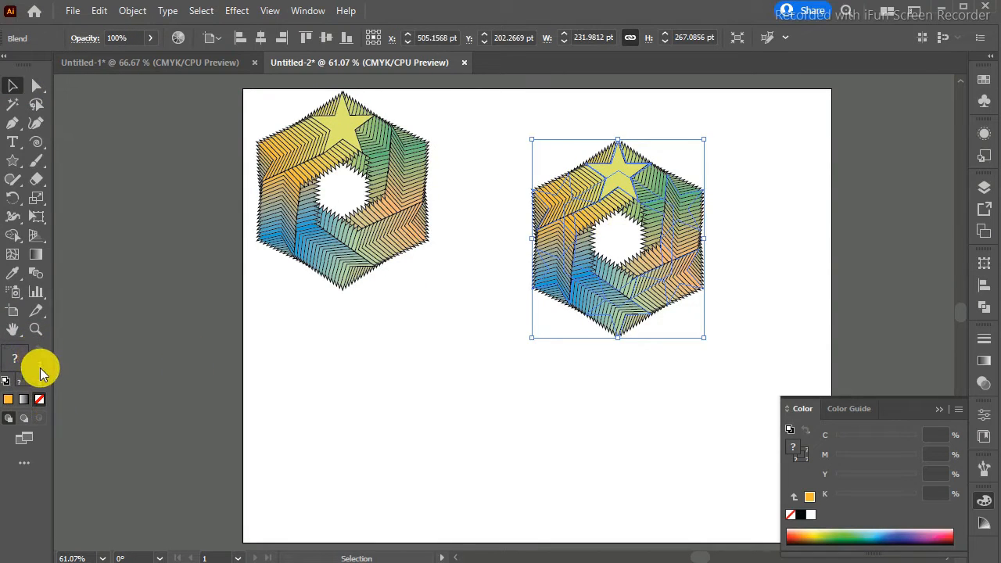
pyautogui.click(40, 369)
pyautogui.click(40, 365)
pyautogui.click(762, 422)
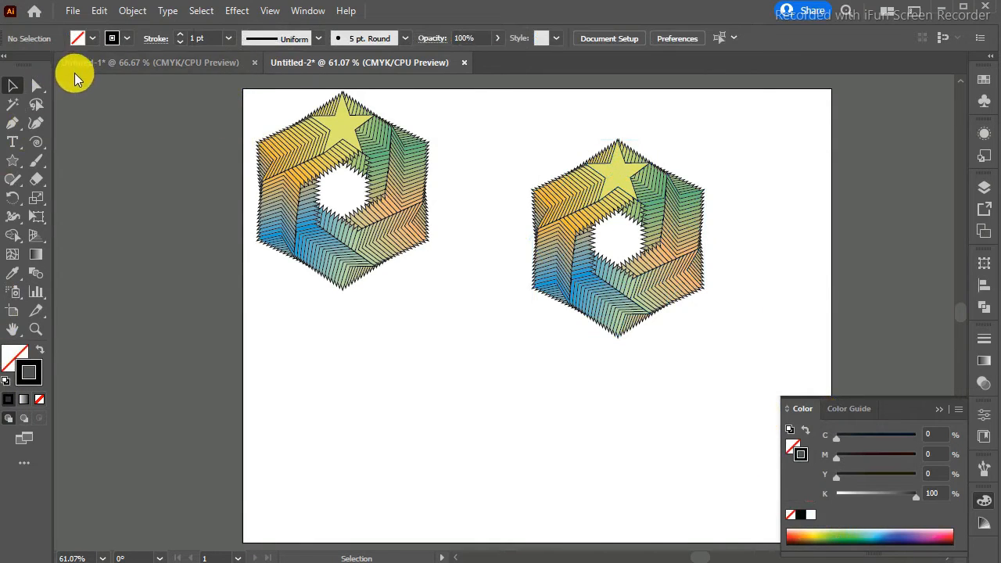
# Directly select the top star of the copied ornament and set its stroke to yellow-green (C 30.98, M 0, Y 98.04, K 0).
pyautogui.click(40, 89)
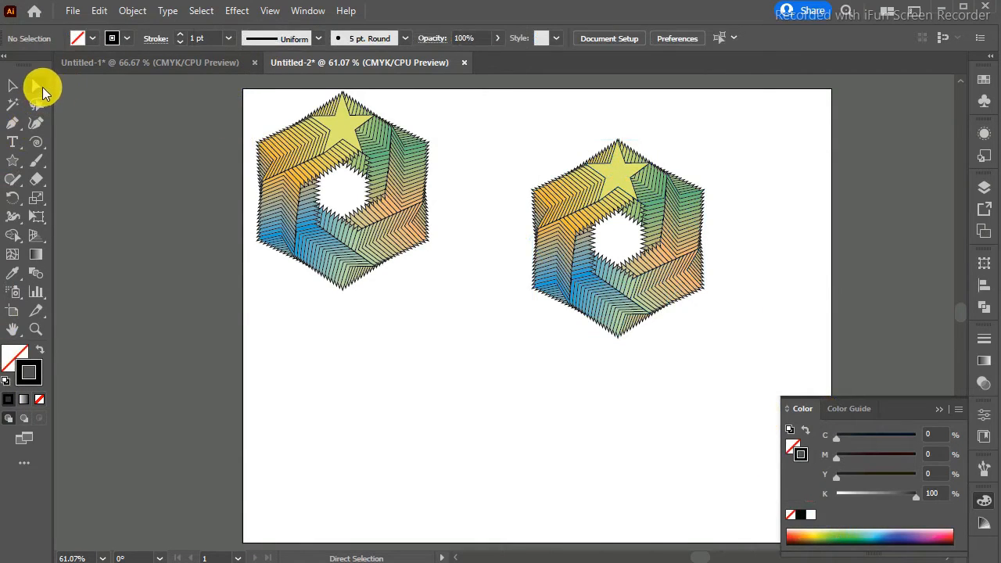
pyautogui.click(616, 143)
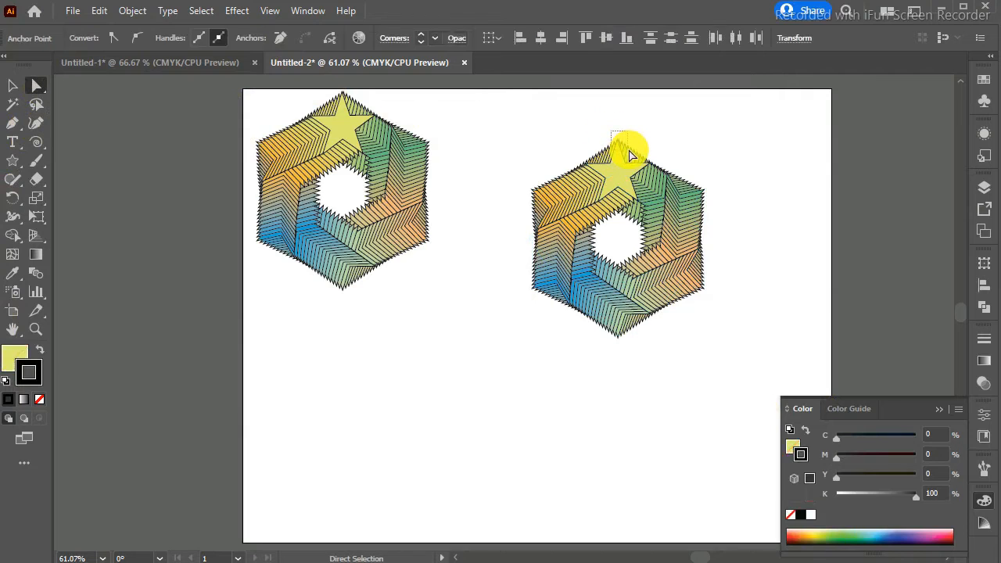
pyautogui.click(868, 532)
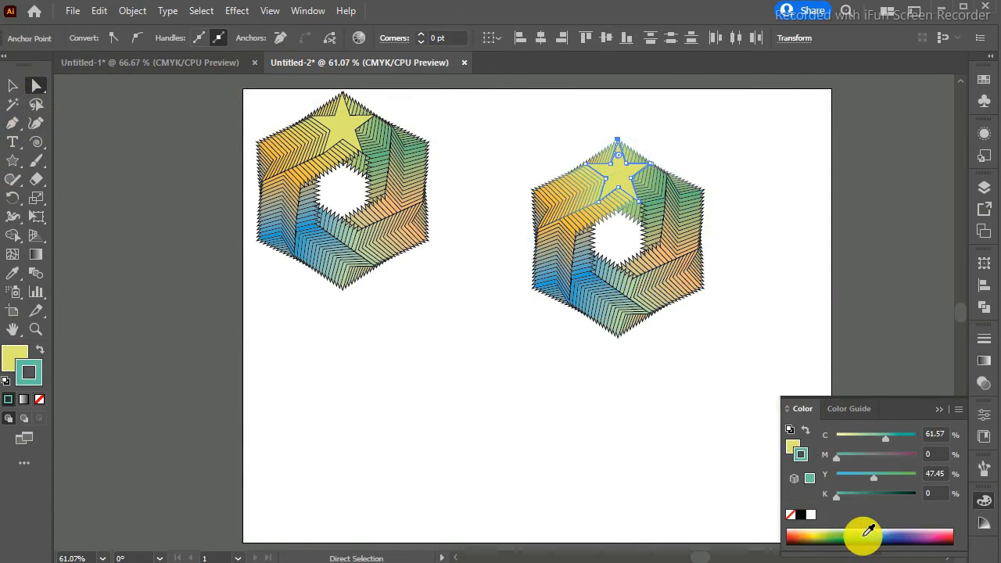
pyautogui.moveTo(849, 530); pyautogui.dragTo(829, 529)
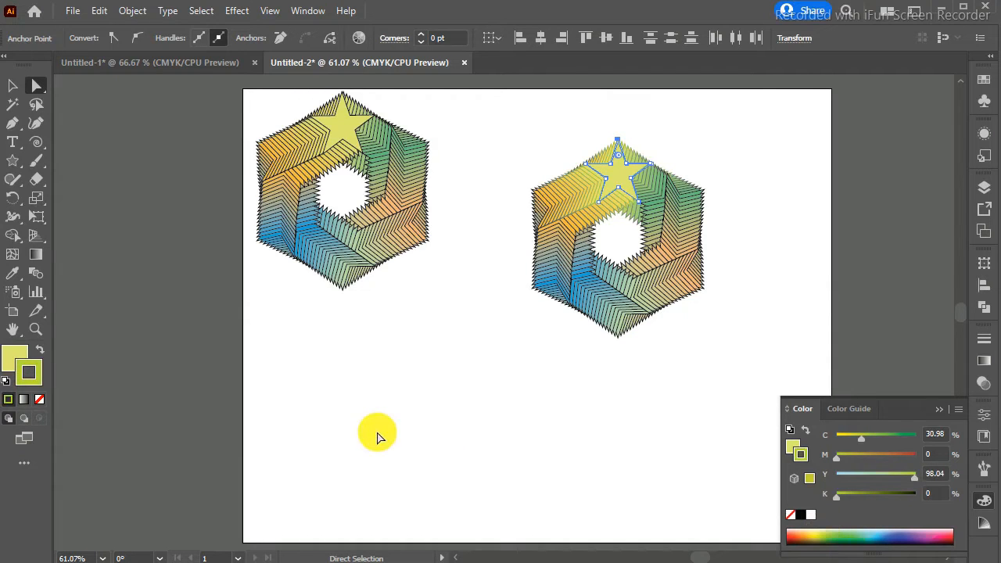
# Try removing the fill from the copy's top star and the colour from all its stars, and deselect.
pyautogui.click(39, 398)
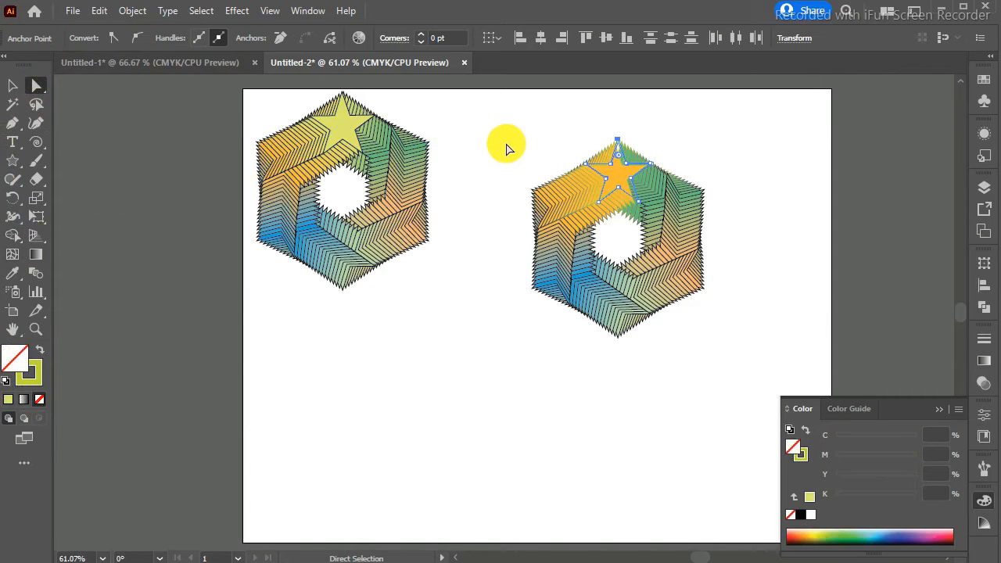
pyautogui.moveTo(511, 115)
pyautogui.mouseDown()
pyautogui.moveTo(670, 309)
pyautogui.moveTo(762, 335)
pyautogui.mouseUp()
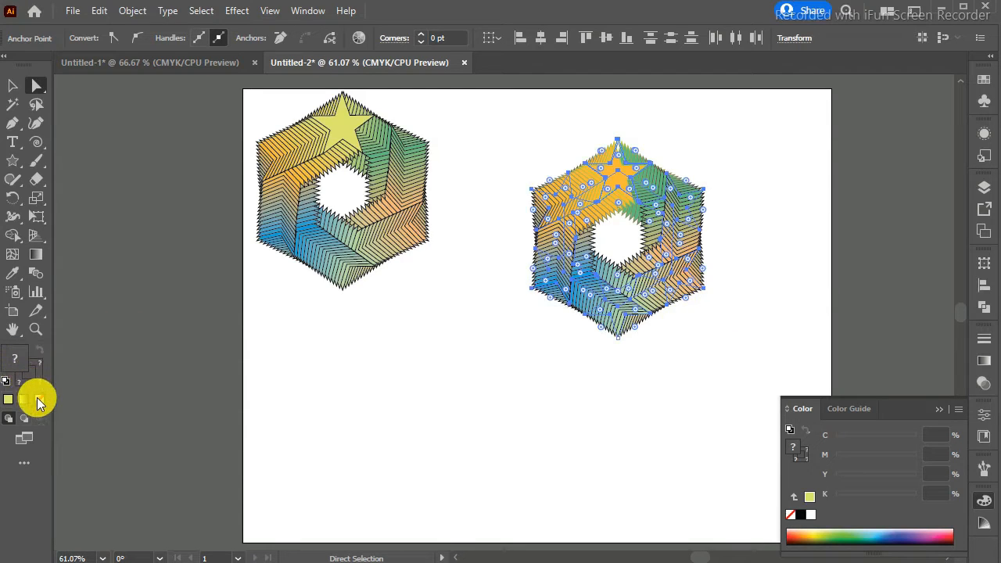
pyautogui.click(40, 403)
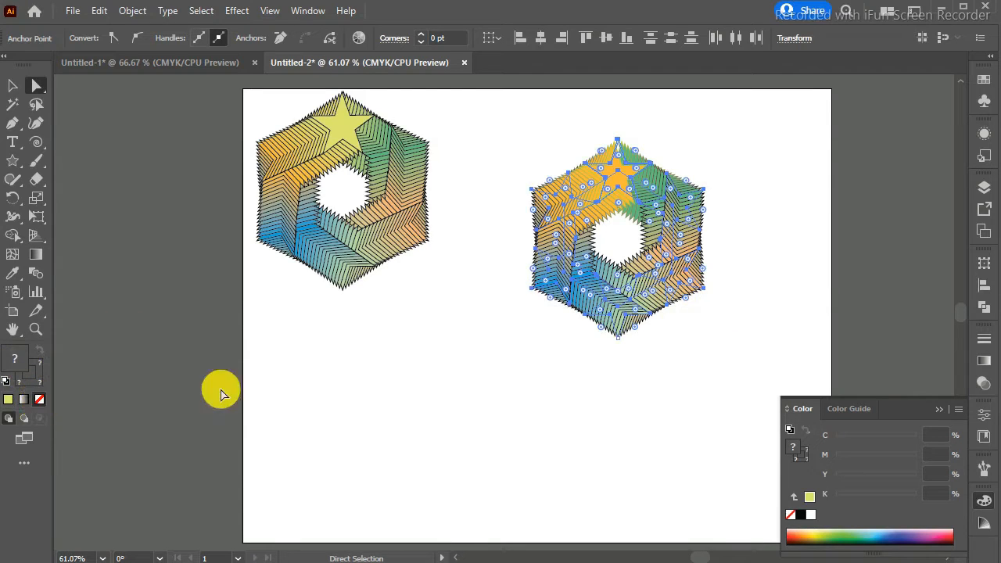
pyautogui.click(264, 408)
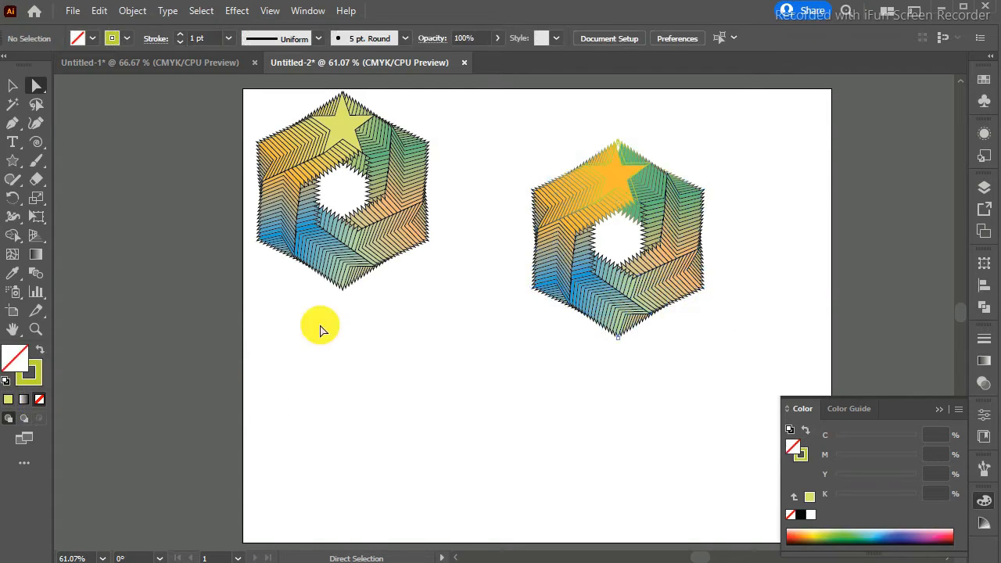
# Fill the copy's top star with yellow-green (C 21.96, Y 100) and its upper-right star with sky blue (C 58.04, Y 4.71).
pyautogui.click(615, 143)
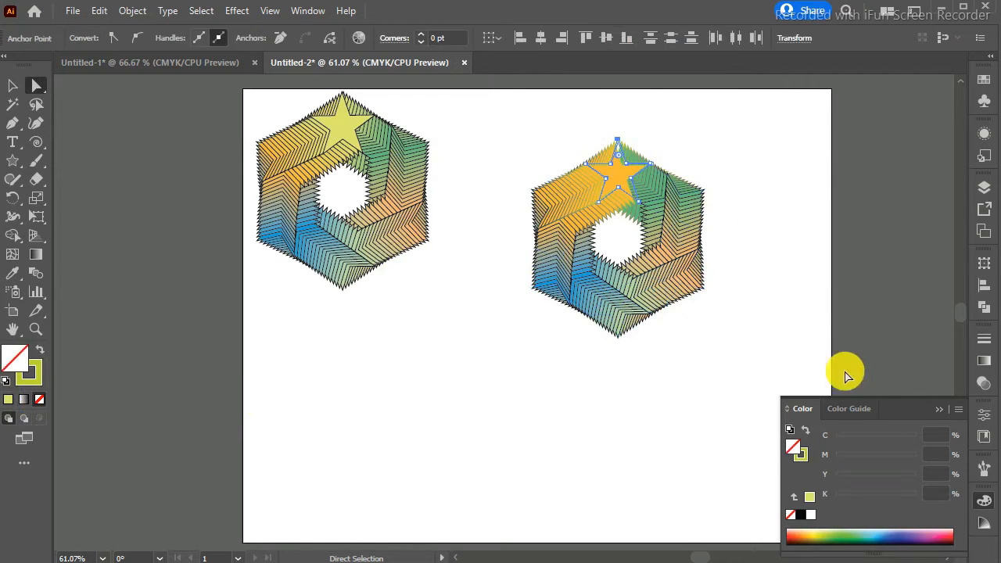
pyautogui.click(823, 534)
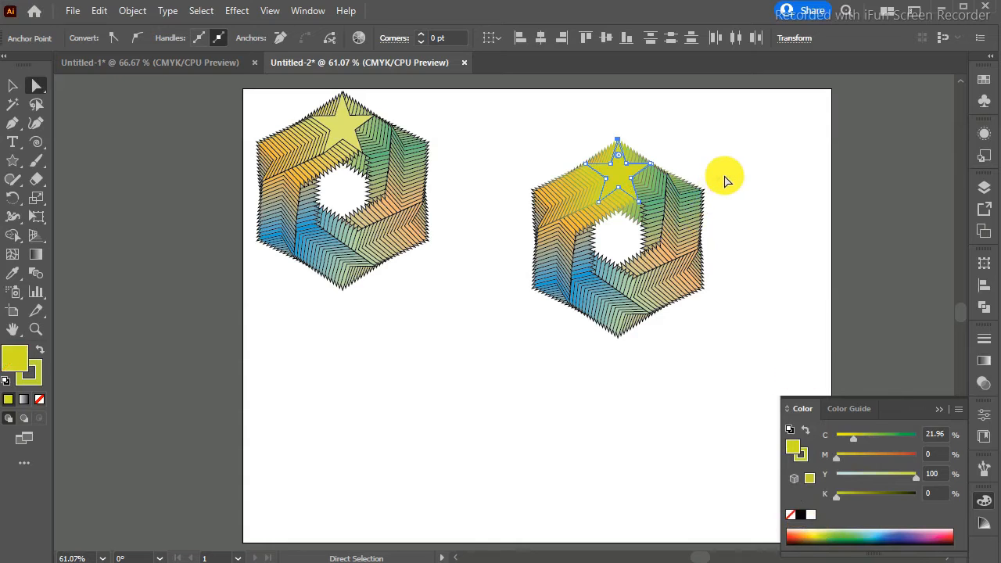
pyautogui.moveTo(724, 176); pyautogui.dragTo(695, 206)
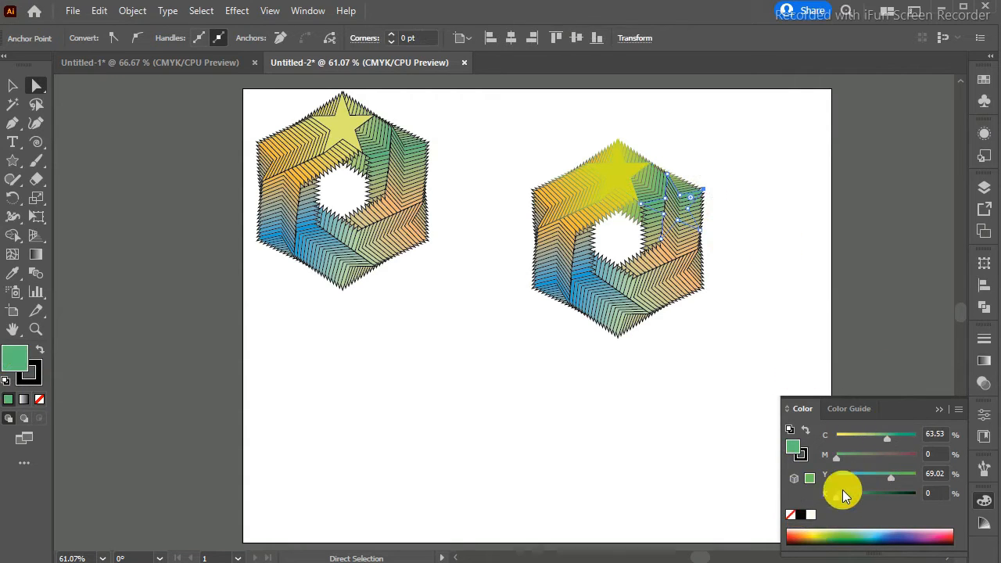
pyautogui.click(856, 535)
pyautogui.click(879, 532)
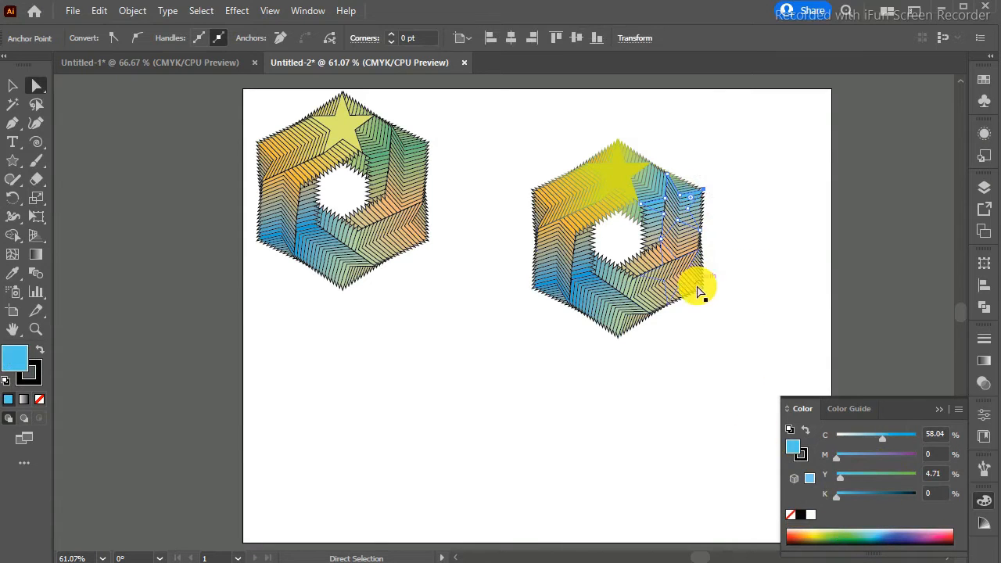
# Try filling the copy's lower-right star with pink (C 0, M 32.94, Y 25, K 0), and directly select its bottom star.
pyautogui.moveTo(724, 276); pyautogui.dragTo(681, 290)
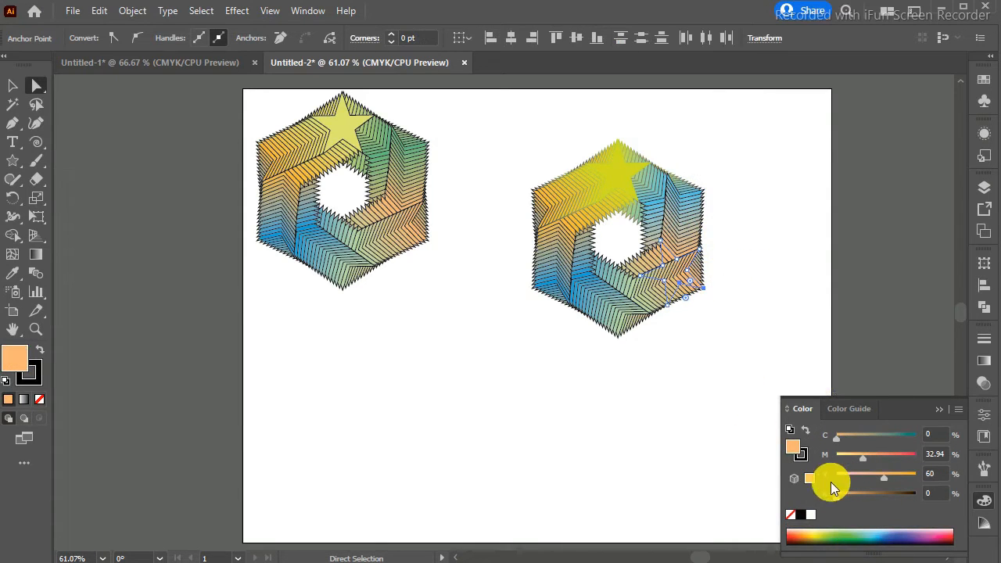
pyautogui.moveTo(883, 476); pyautogui.dragTo(858, 475)
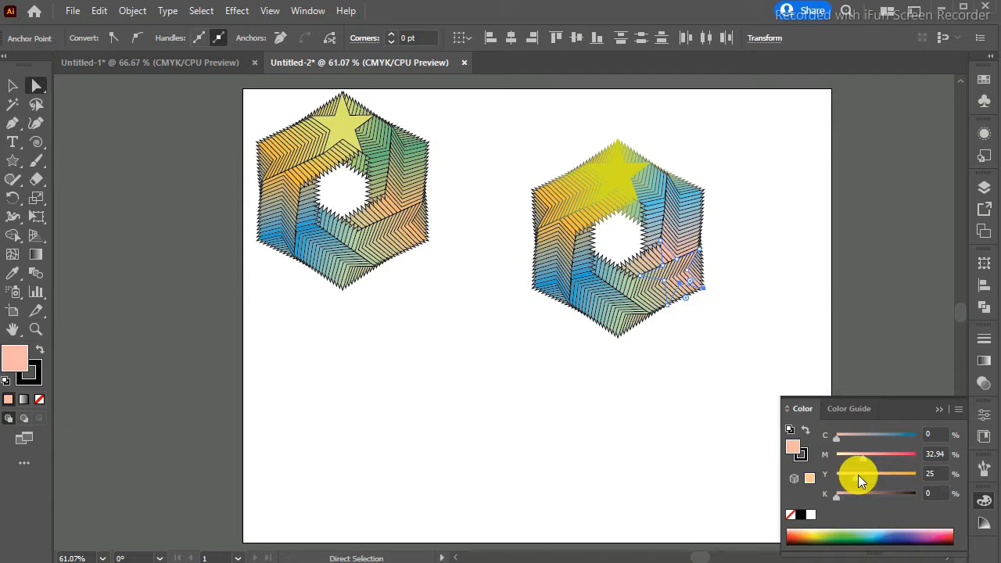
pyautogui.moveTo(603, 357); pyautogui.dragTo(656, 329)
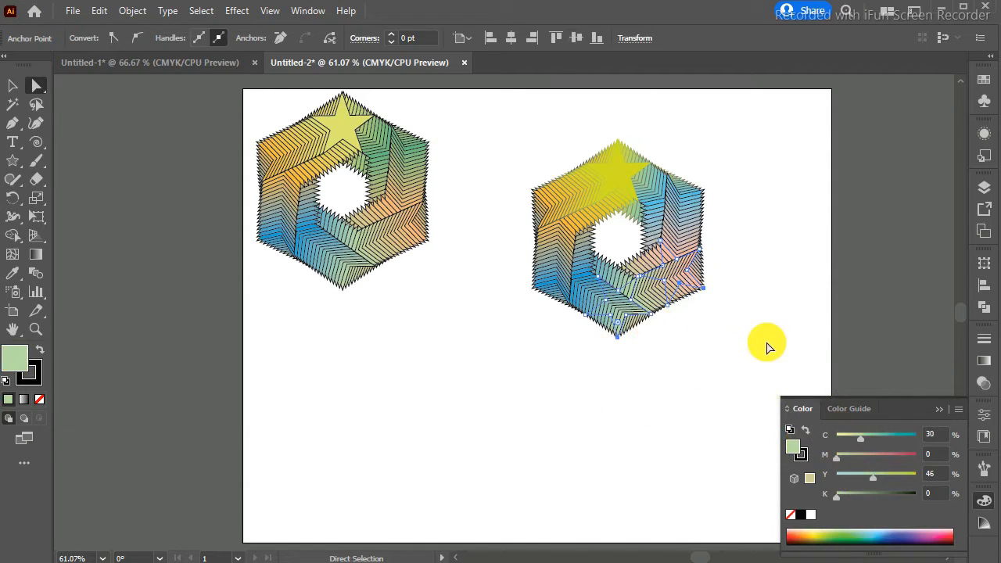
# Remove the fill from the copy's lower-right star, set its stroke to mauve (C 19, M 37, Y 4.31, K 0) and deselect.
pyautogui.moveTo(731, 263); pyautogui.dragTo(699, 295)
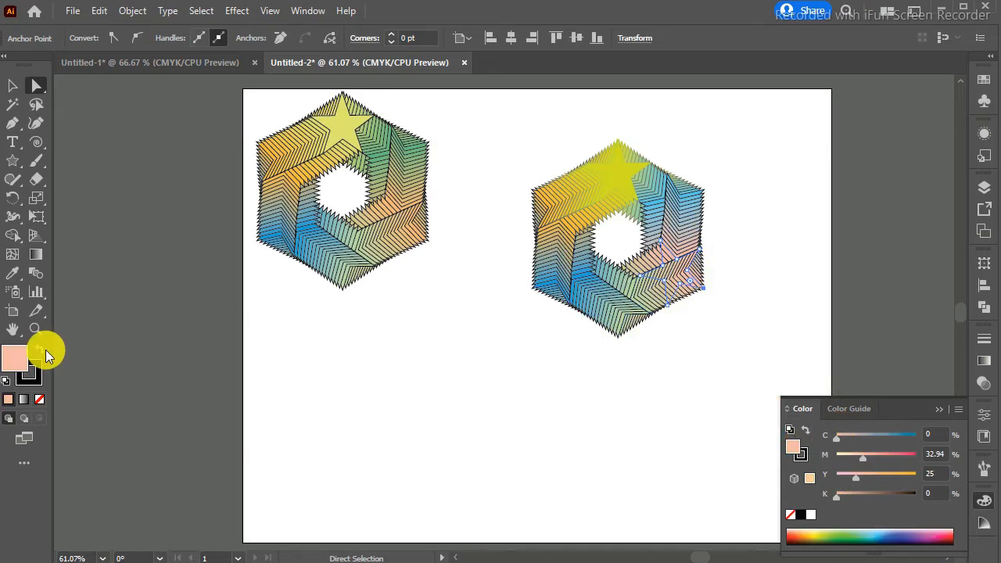
pyautogui.click(41, 398)
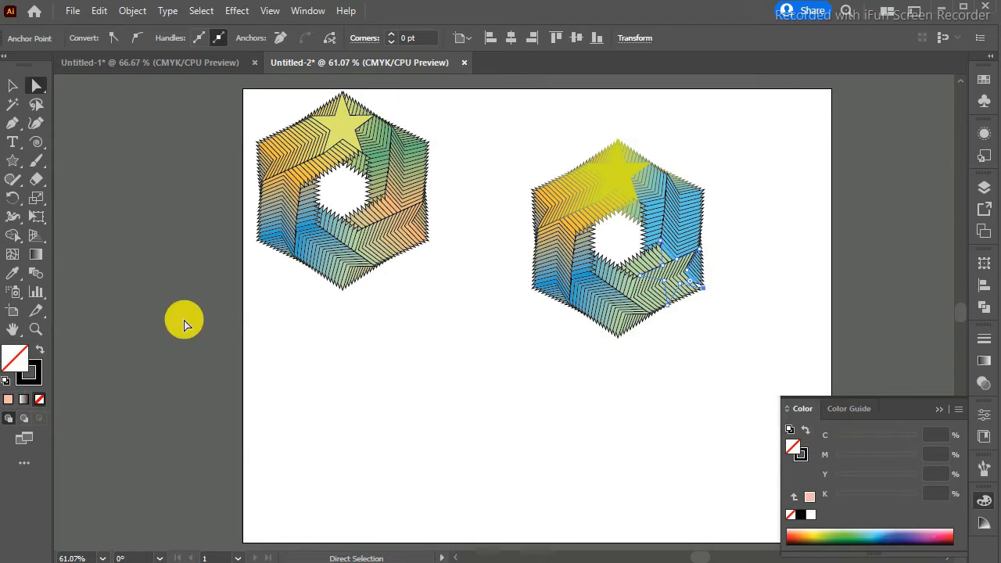
pyautogui.click(39, 368)
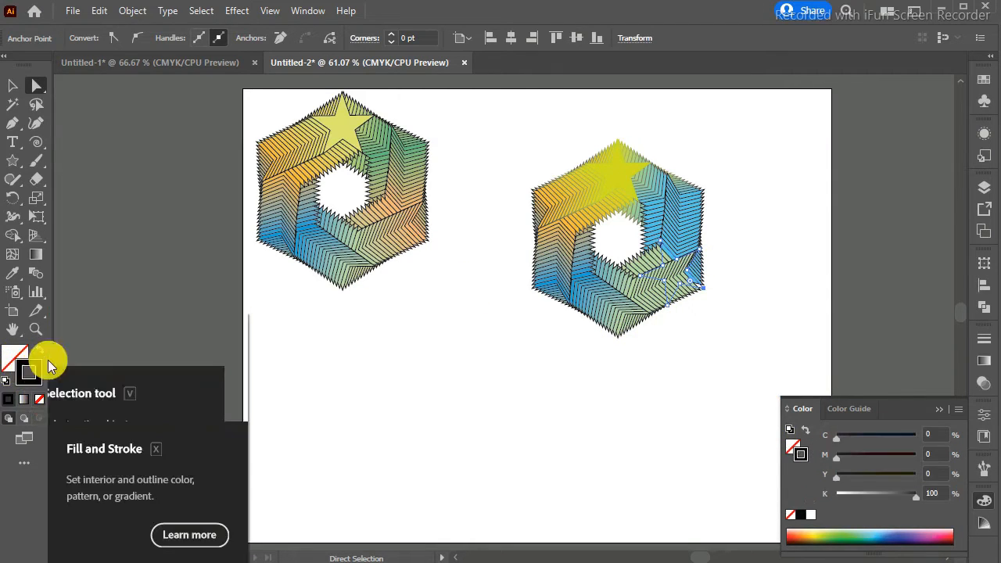
pyautogui.moveTo(734, 272); pyautogui.dragTo(678, 312)
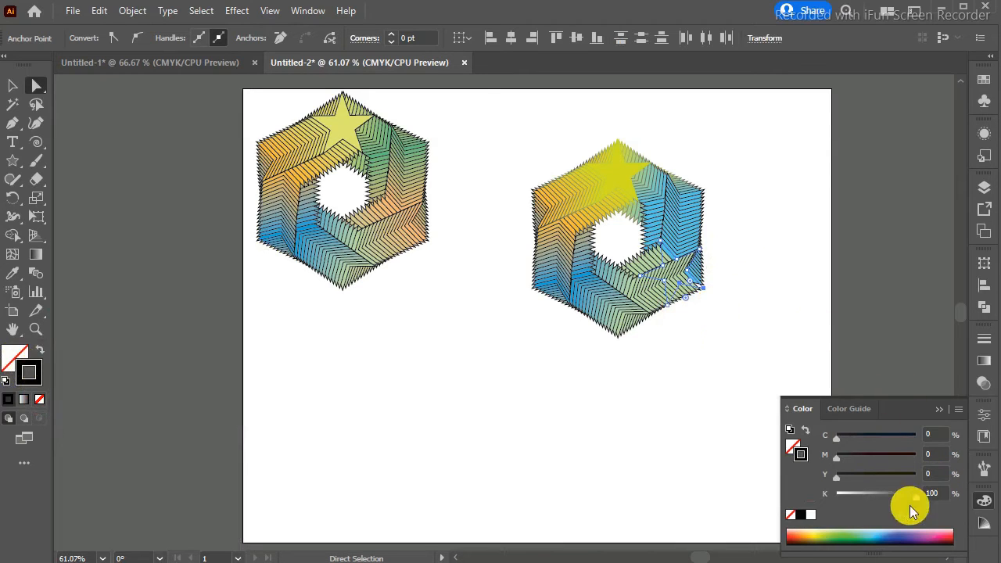
pyautogui.click(873, 533)
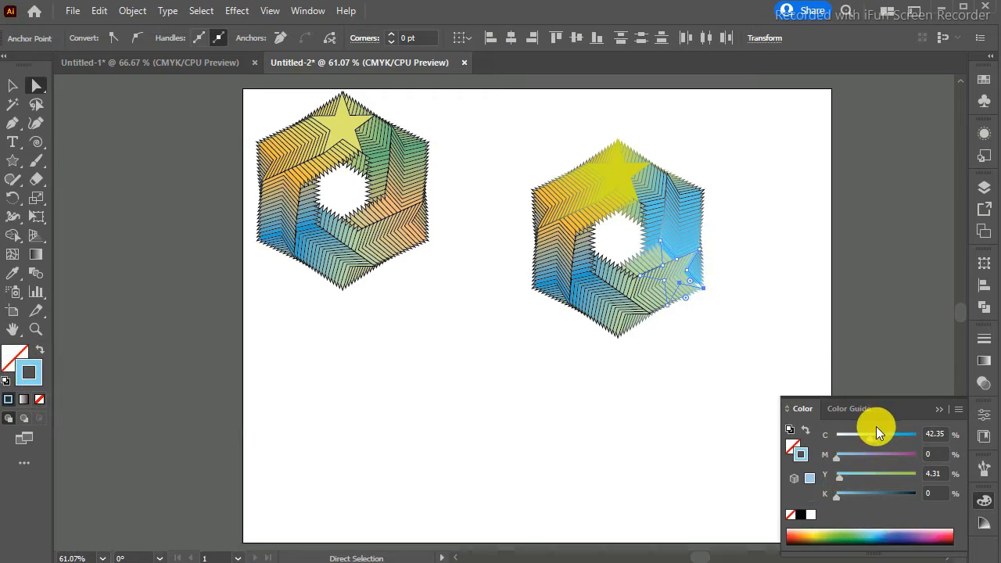
pyautogui.moveTo(870, 439)
pyautogui.mouseDown()
pyautogui.moveTo(850, 440)
pyautogui.moveTo(866, 456)
pyautogui.mouseUp()
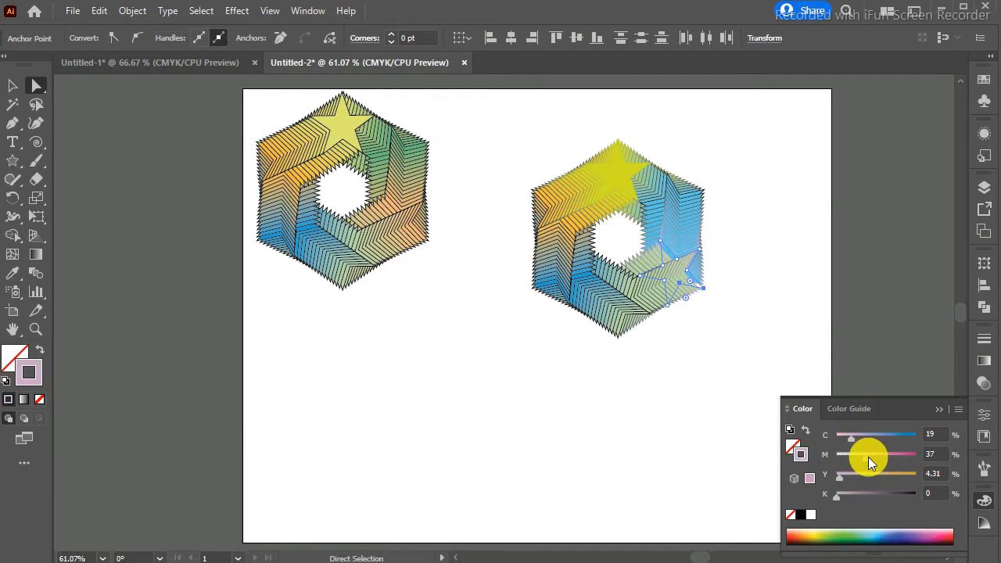
pyautogui.click(735, 193)
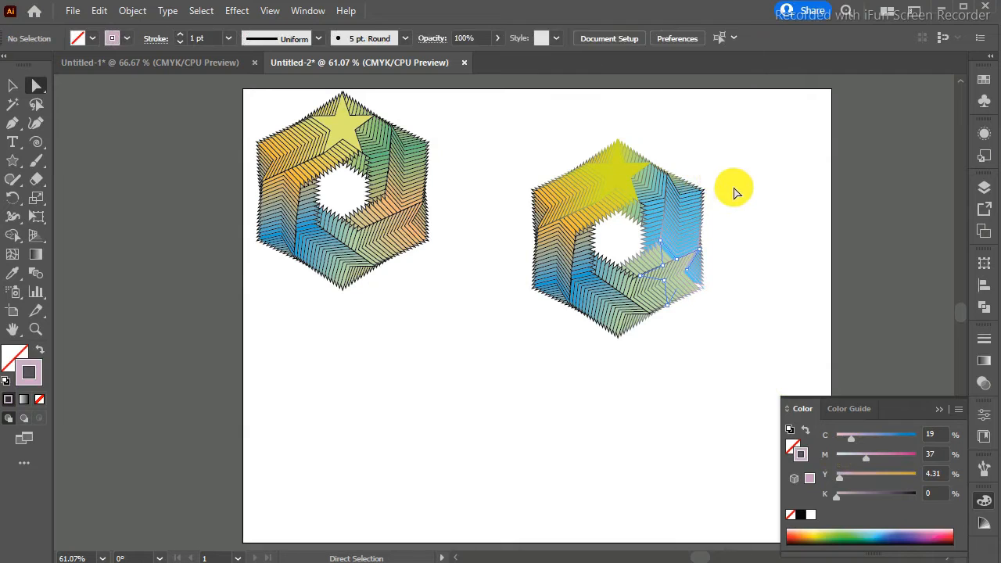
# Remove the fill from the copy's upper-right star, set its stroke to turquoise (C 50.98, M 0, Y 21.96, K 0) and deselect.
pyautogui.click(669, 213)
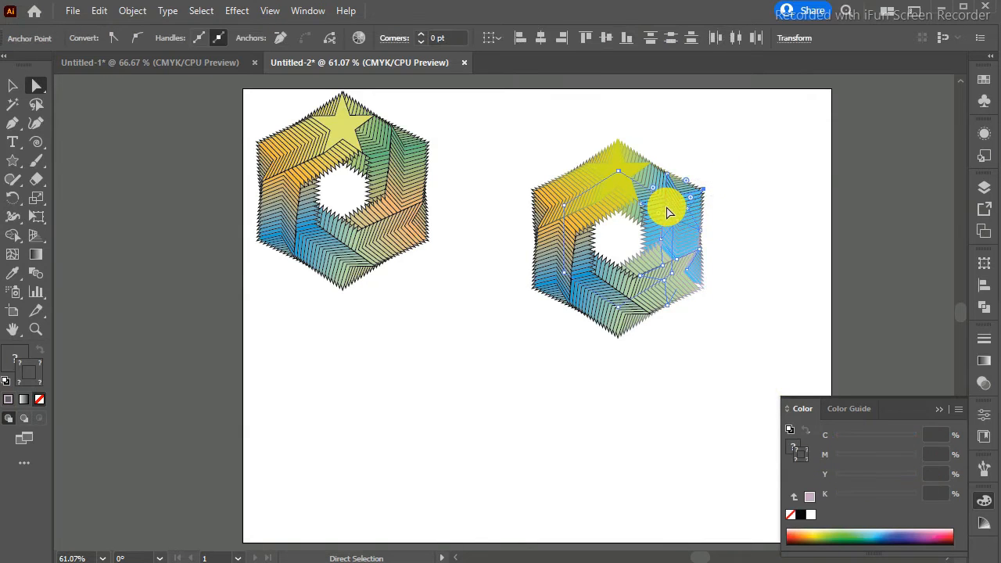
pyautogui.click(765, 196)
pyautogui.click(700, 207)
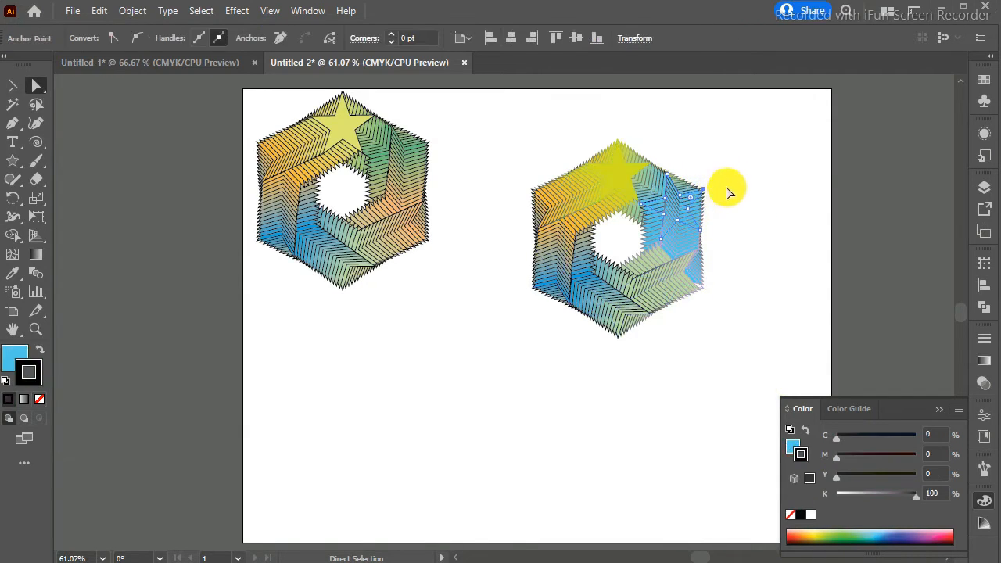
pyautogui.click(16, 358)
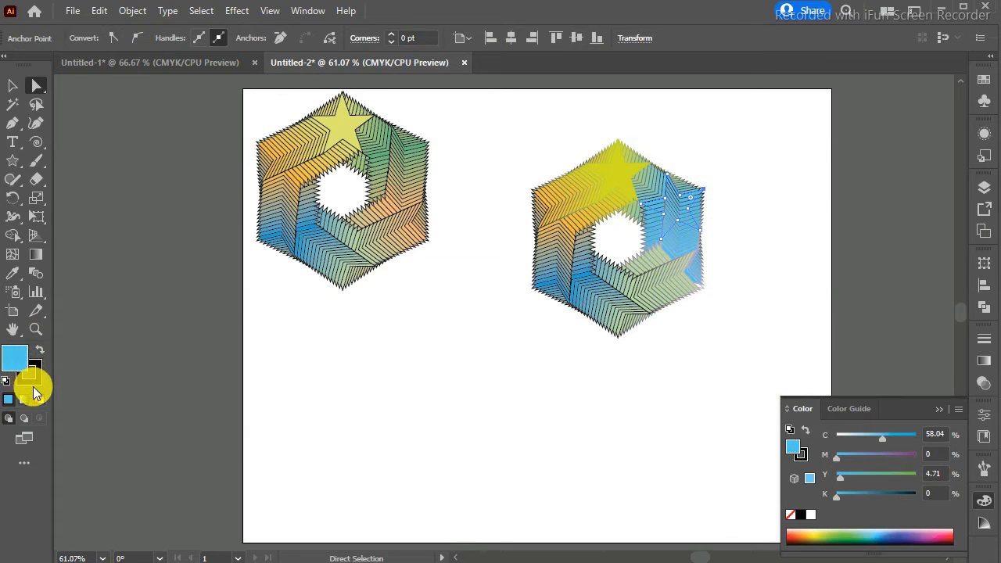
pyautogui.click(39, 400)
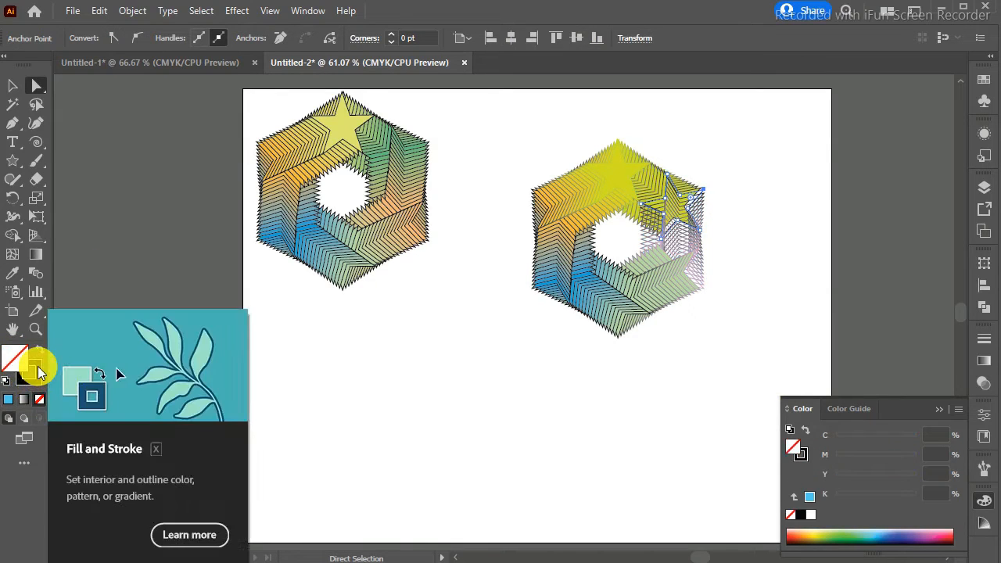
pyautogui.click(38, 368)
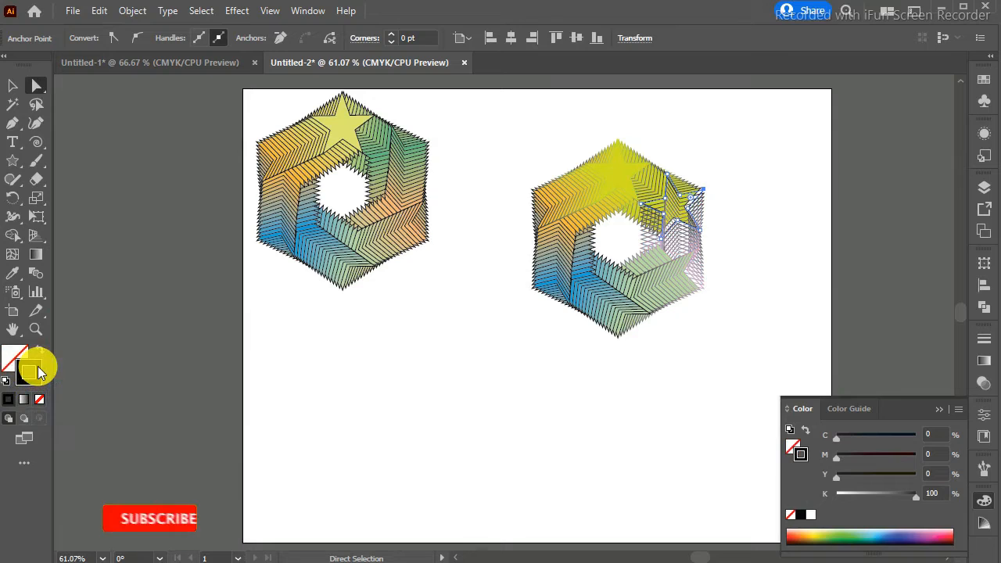
pyautogui.click(865, 534)
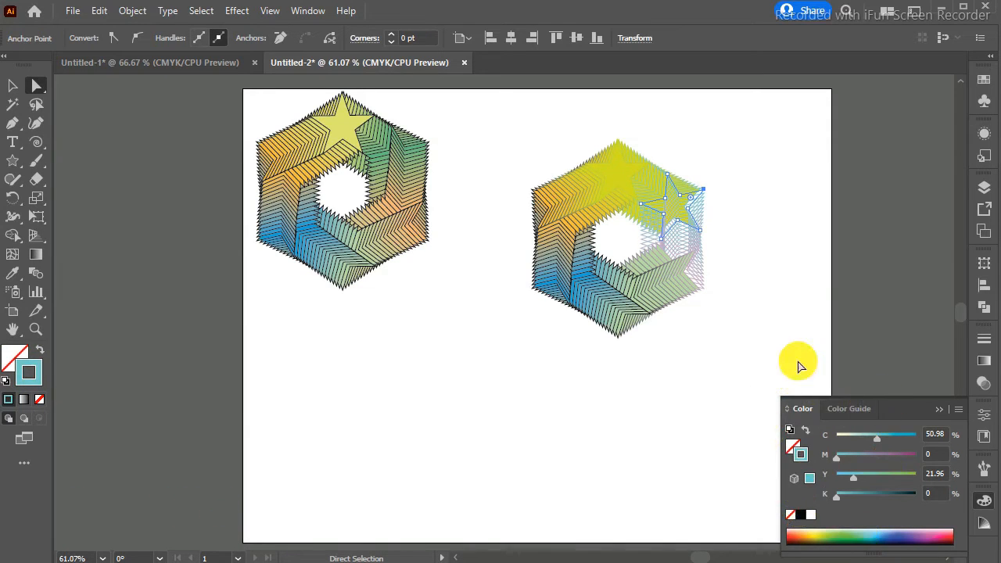
pyautogui.click(773, 325)
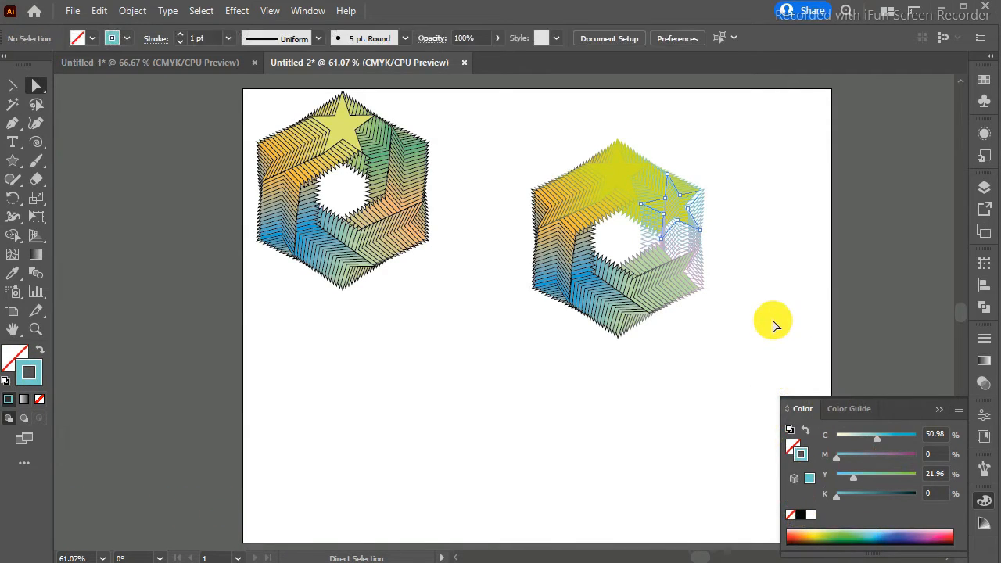
# Remove the fill from the copy's top star and make its stroke colour active.
pyautogui.moveTo(606, 138); pyautogui.dragTo(637, 161)
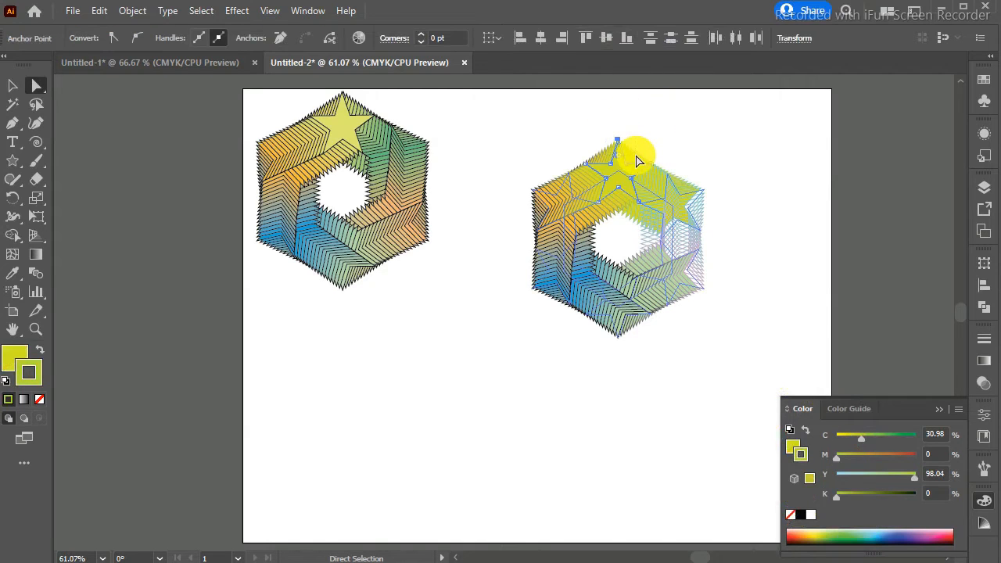
pyautogui.doubleClick(21, 354)
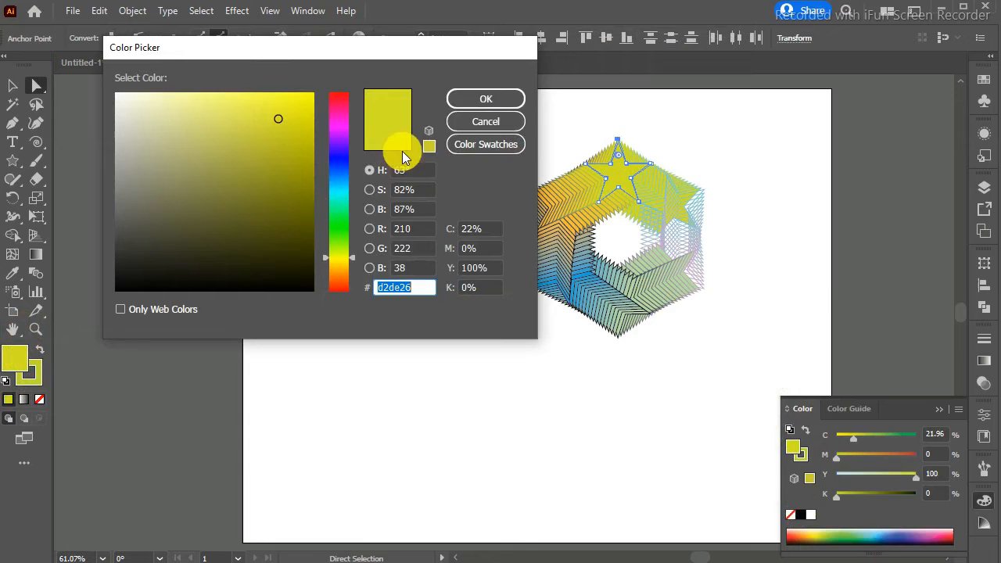
pyautogui.click(492, 123)
pyautogui.click(39, 402)
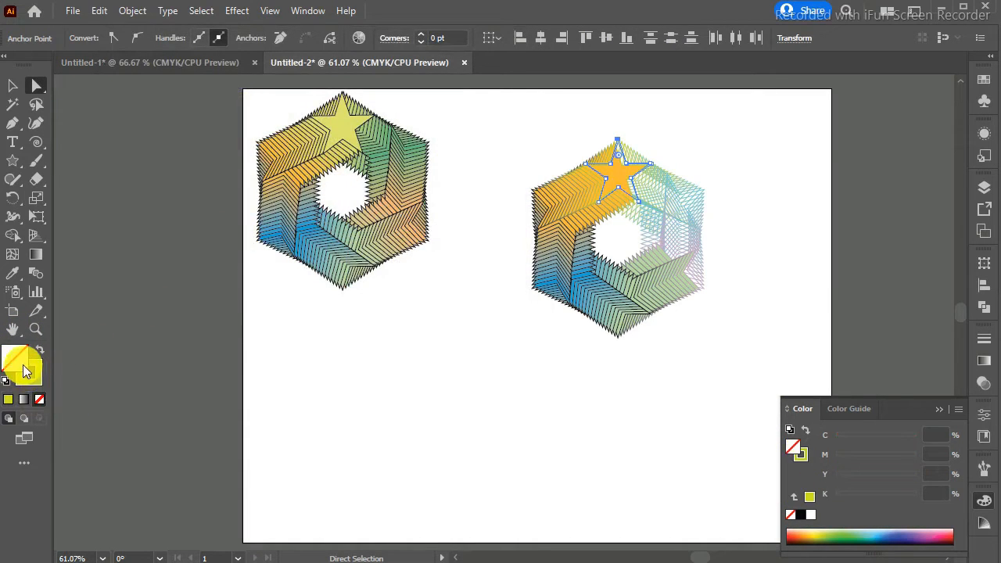
pyautogui.click(40, 363)
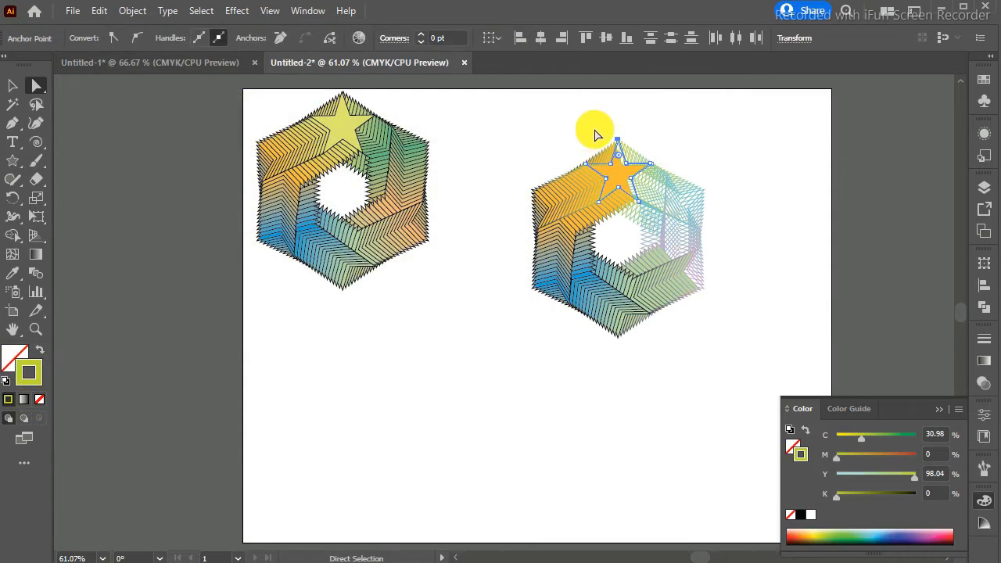
# Remove the fill from the copy's upper-left star and set its stroke to olive green (C 34, M 10, Y 94.12, K 0).
pyautogui.moveTo(514, 183); pyautogui.dragTo(569, 212)
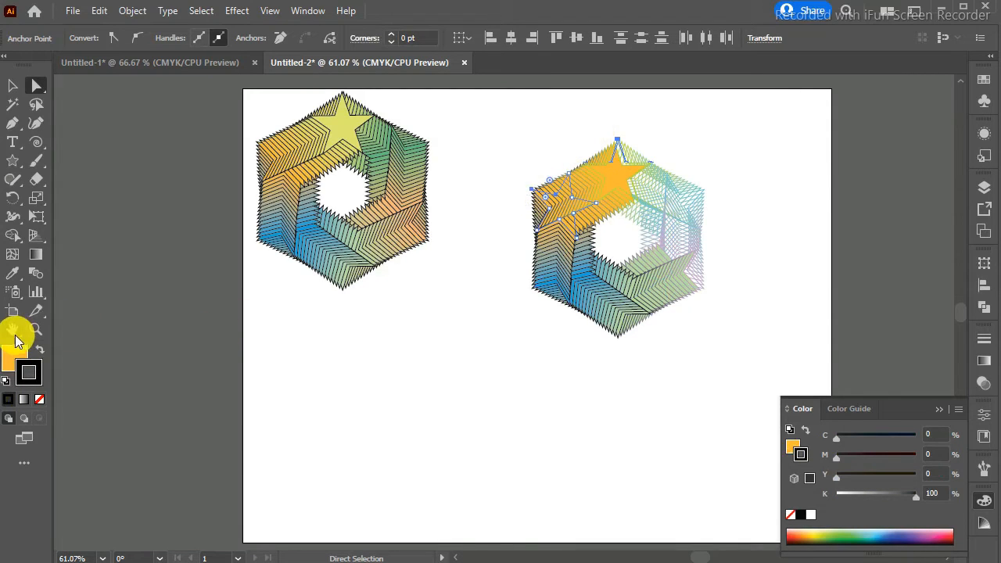
pyautogui.click(14, 360)
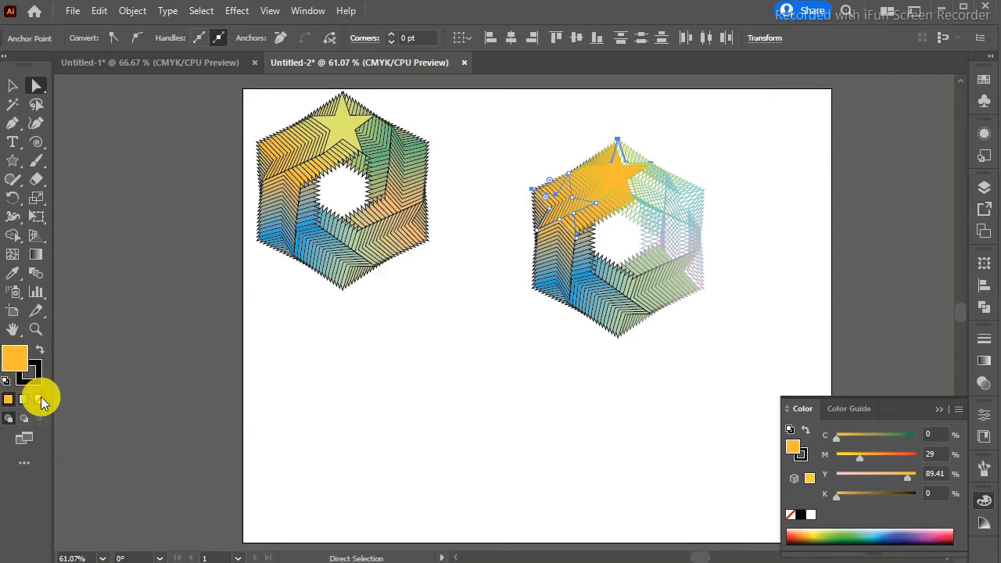
pyautogui.click(41, 396)
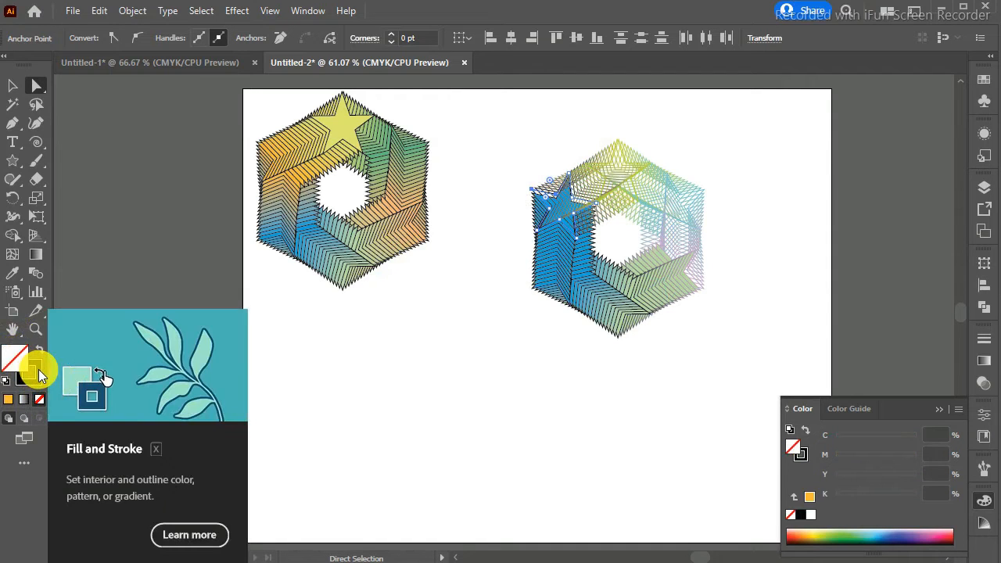
pyautogui.click(38, 370)
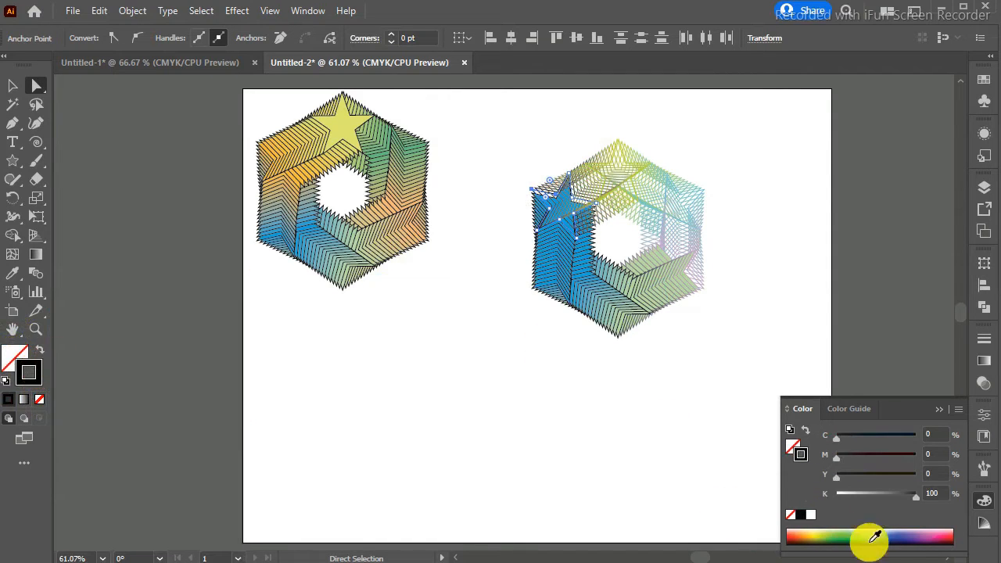
pyautogui.click(815, 536)
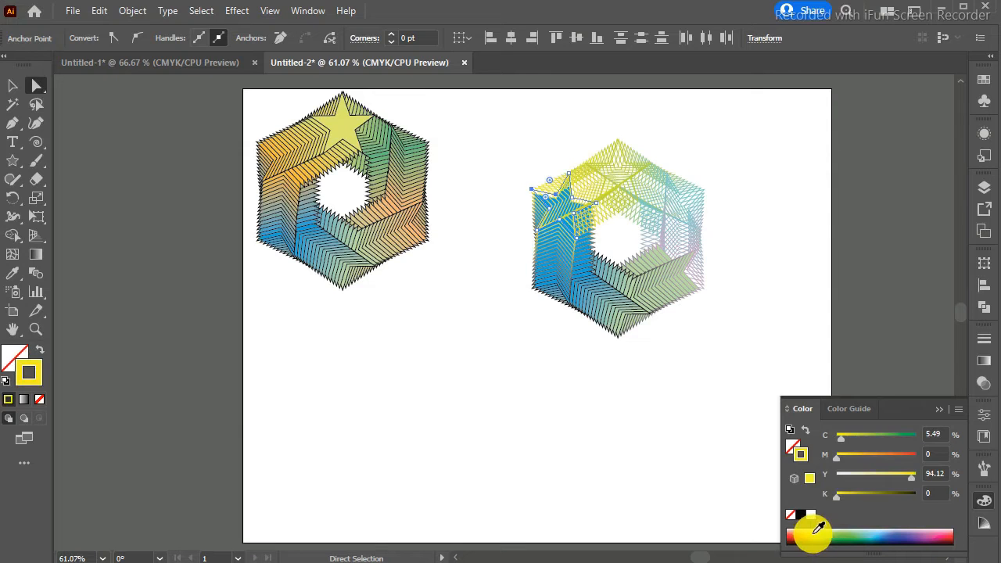
pyautogui.moveTo(835, 459)
pyautogui.mouseDown()
pyautogui.moveTo(854, 458)
pyautogui.moveTo(842, 458)
pyautogui.moveTo(861, 437)
pyautogui.mouseUp()
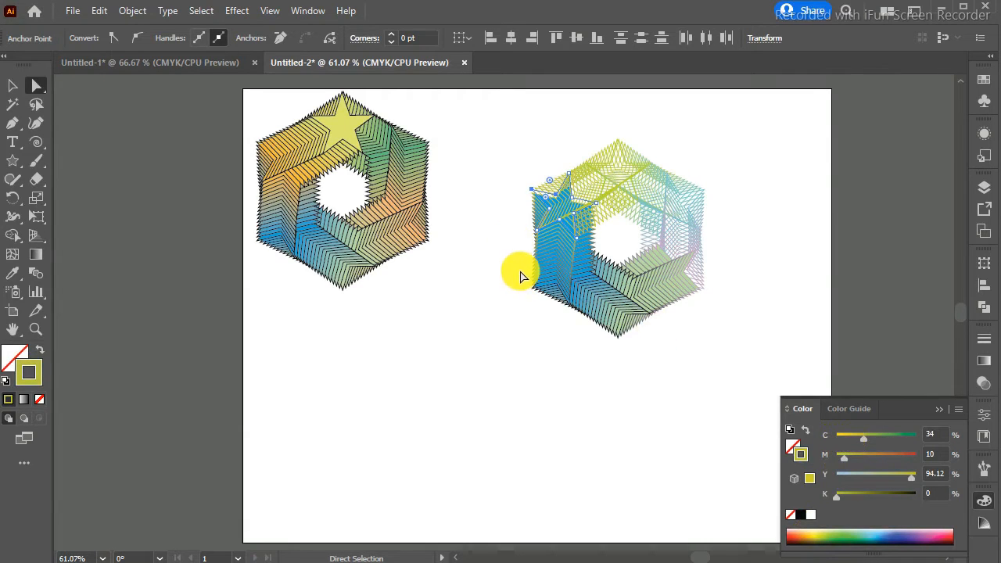
# Remove the fill from the copy's lower-left star and set its stroke to blue (C 85.88, M 32, Y 0, K 0).
pyautogui.click(543, 296)
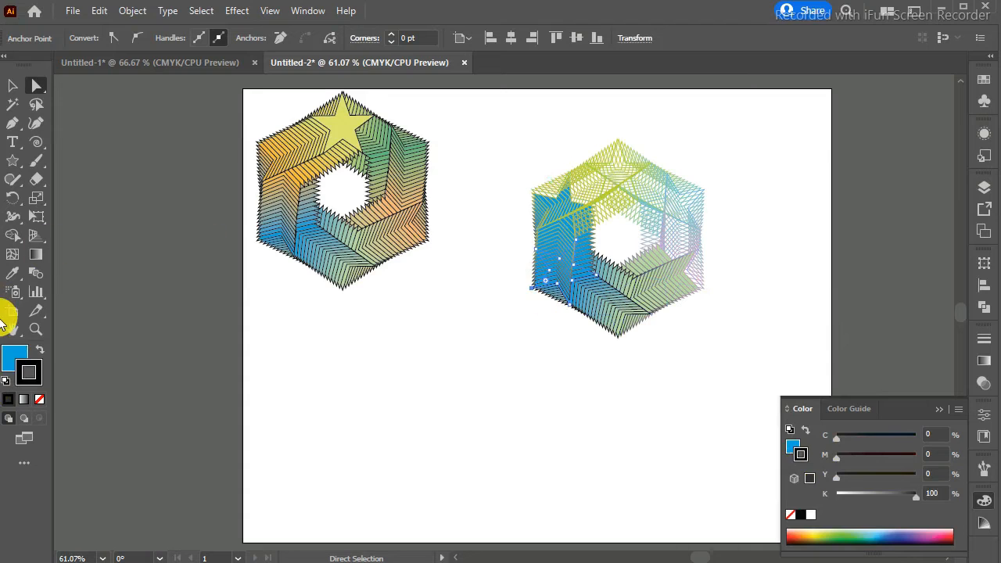
pyautogui.click(39, 399)
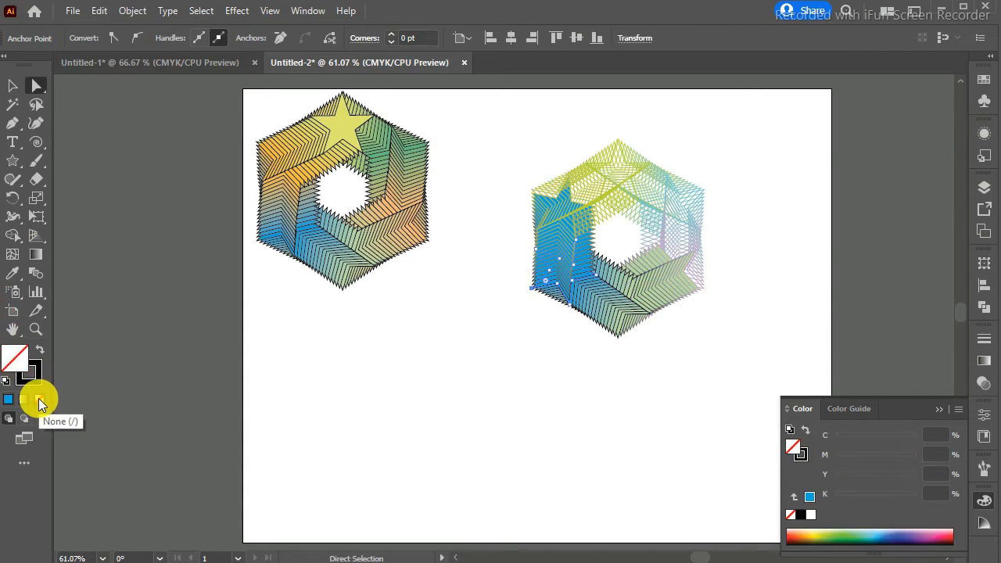
pyautogui.click(38, 373)
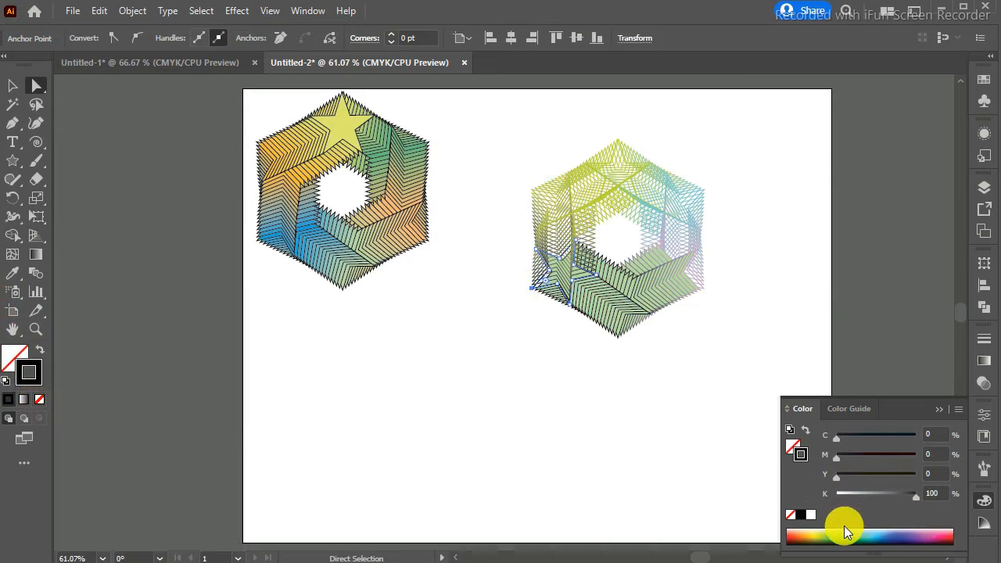
pyautogui.click(899, 532)
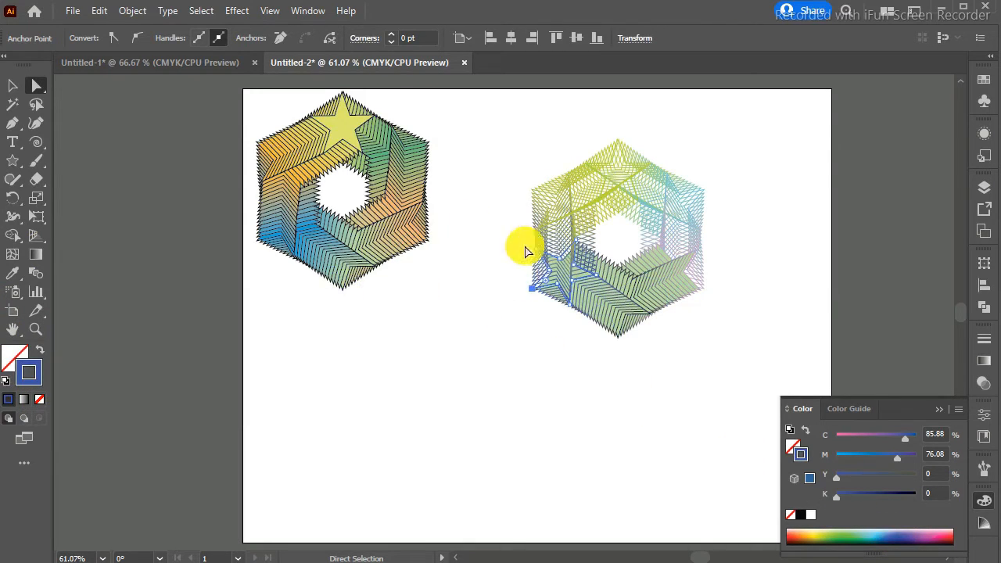
pyautogui.moveTo(895, 459); pyautogui.dragTo(862, 458)
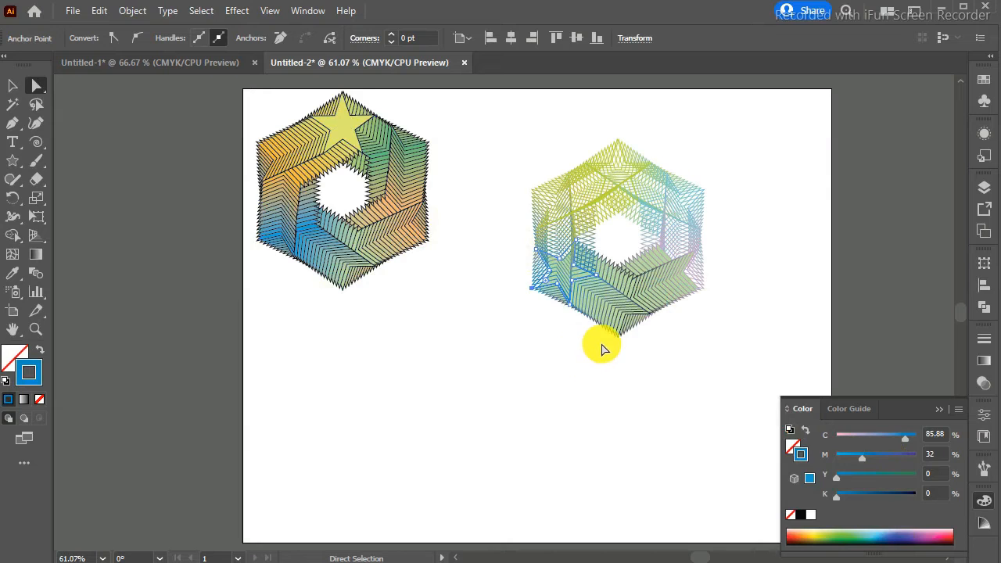
# Remove the fill from the copy's bottom star, set its stroke to coral red (C 16, M 81.96, Y 69, K 0) and deselect.
pyautogui.click(652, 327)
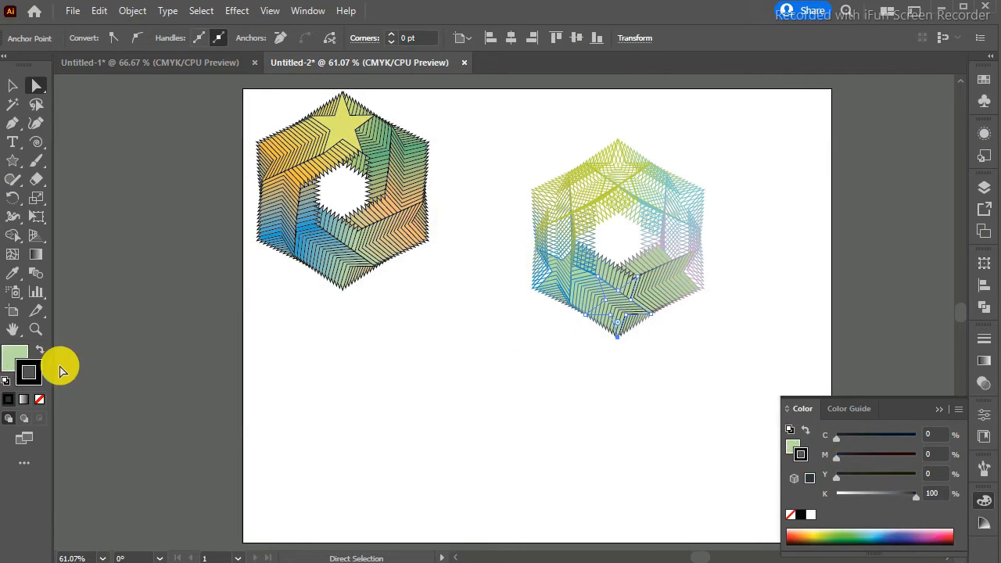
pyautogui.click(14, 356)
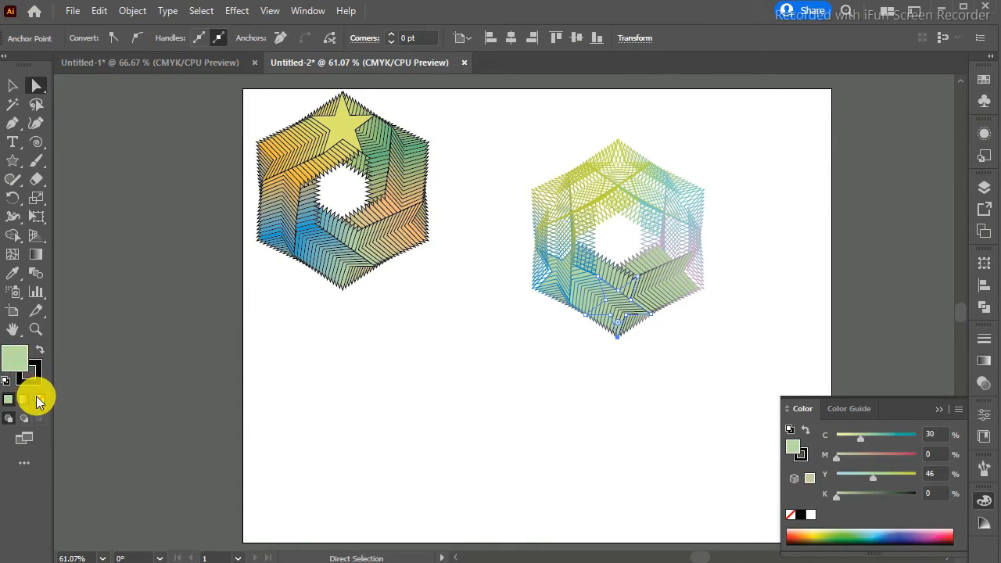
pyautogui.click(38, 397)
pyautogui.click(36, 373)
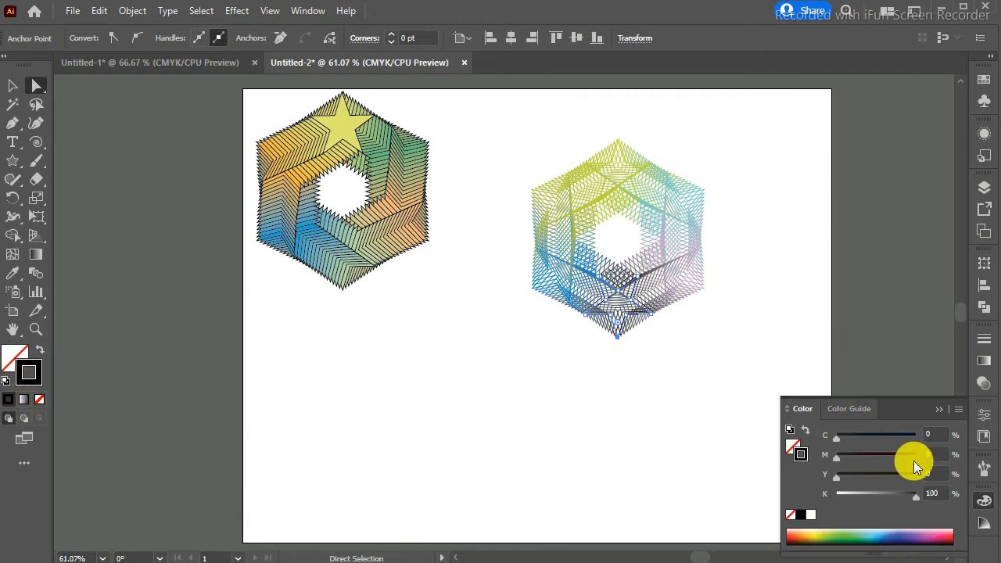
pyautogui.click(922, 535)
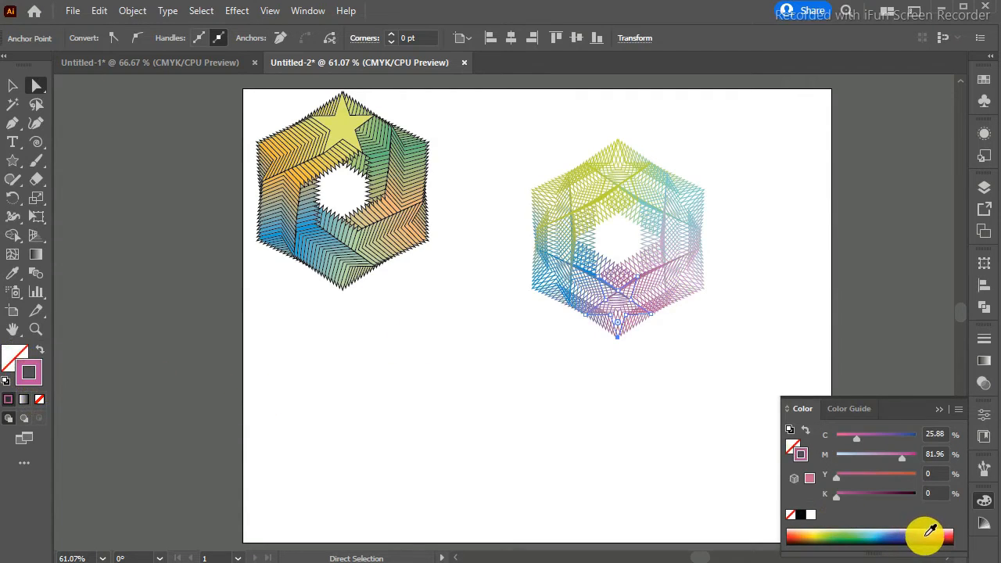
pyautogui.click(616, 334)
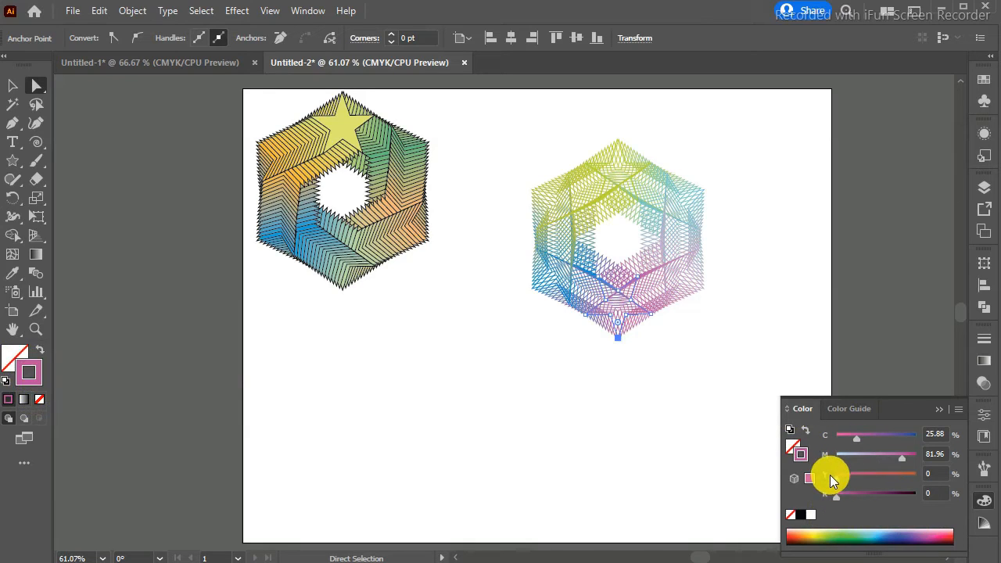
pyautogui.moveTo(836, 476); pyautogui.dragTo(891, 479)
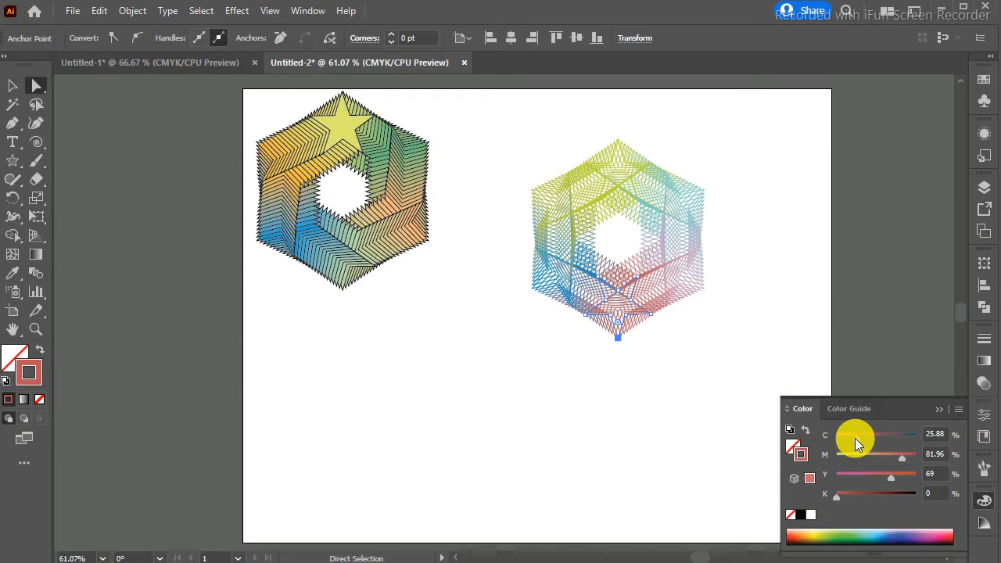
pyautogui.moveTo(855, 438)
pyautogui.mouseDown()
pyautogui.moveTo(872, 438)
pyautogui.moveTo(849, 436)
pyautogui.mouseUp()
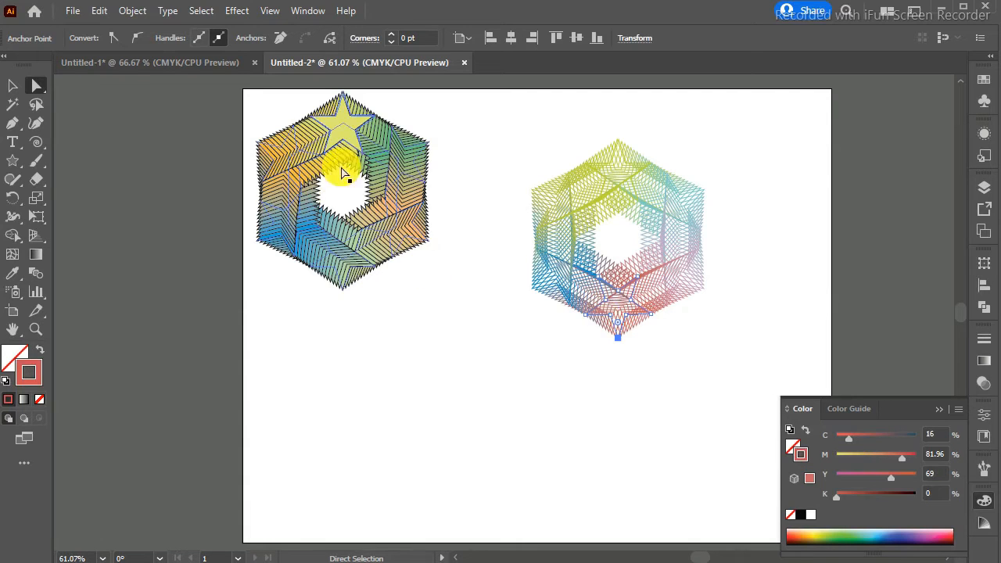
pyautogui.click(13, 85)
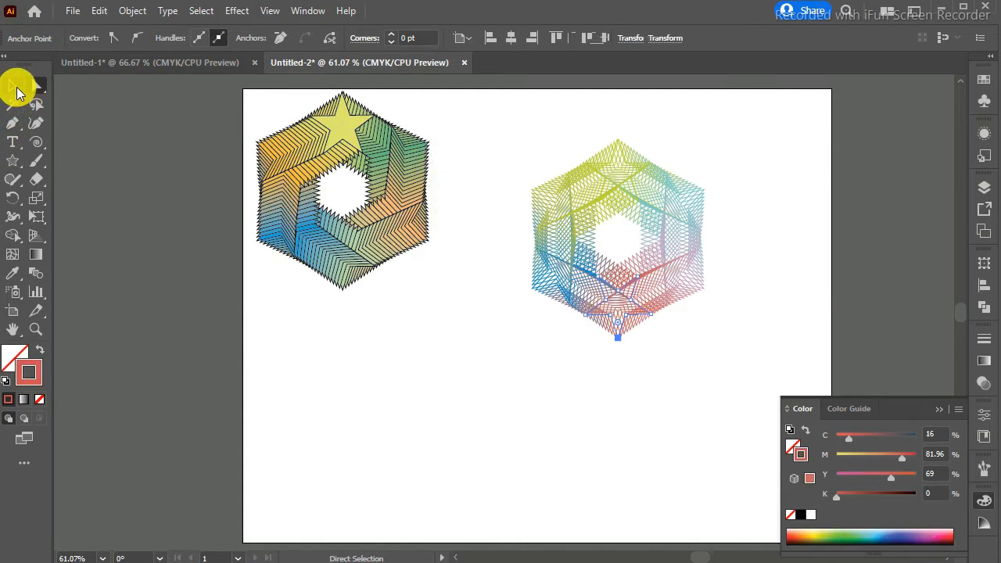
pyautogui.click(387, 430)
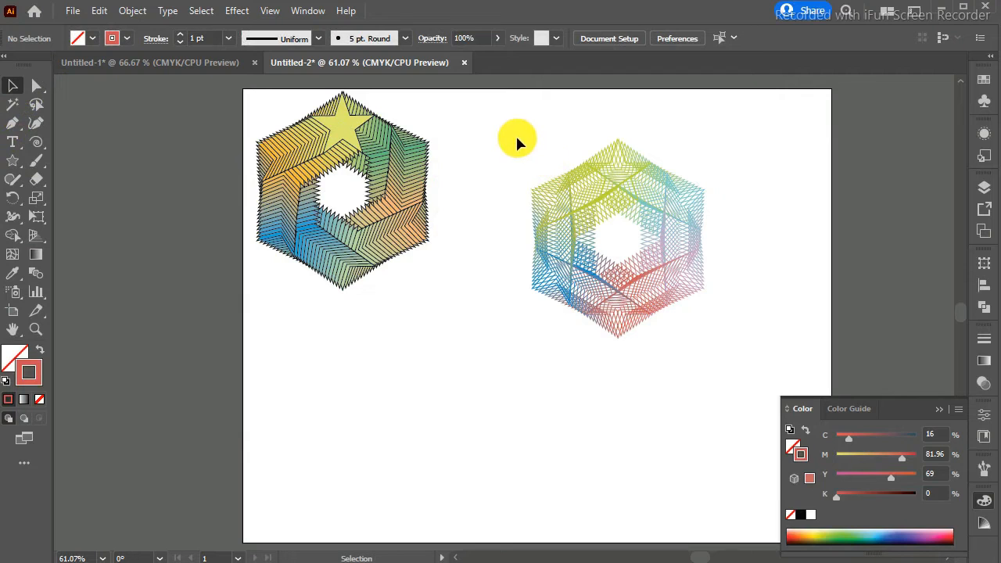
# Duplicate the line-art ornament in place and shrink the duplicate about its centre to about 51.6 × 59.4 pt.
pyautogui.moveTo(516, 136); pyautogui.dragTo(788, 341)
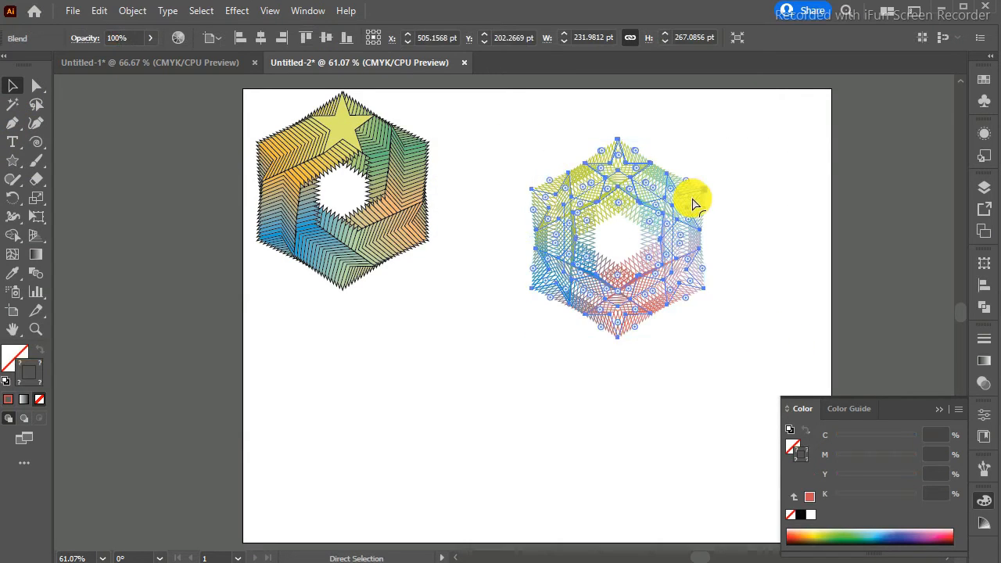
pyautogui.hotkey('ctrl', 'c')
pyautogui.hotkey('ctrl', 'f')
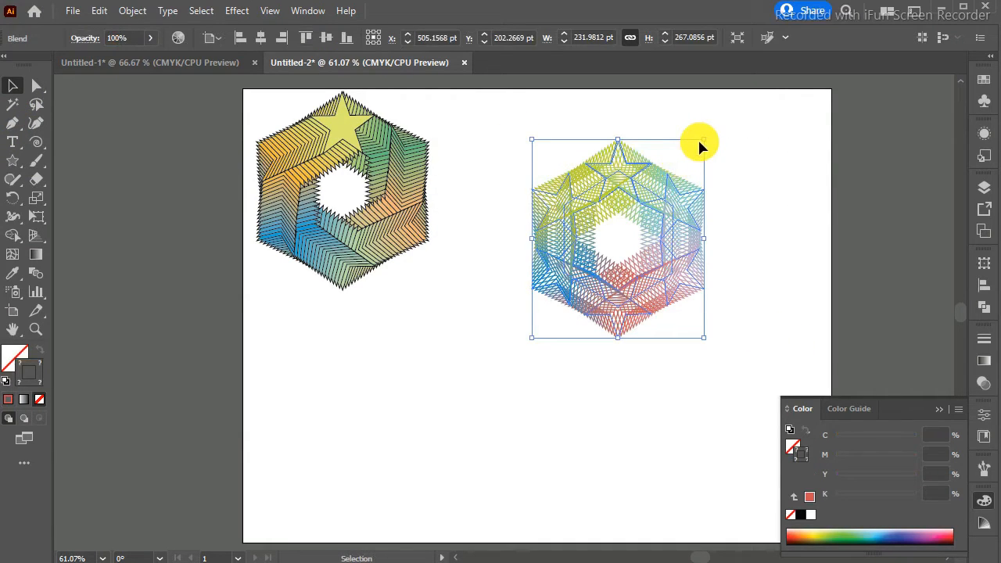
pyautogui.moveTo(705, 139); pyautogui.dragTo(648, 217)
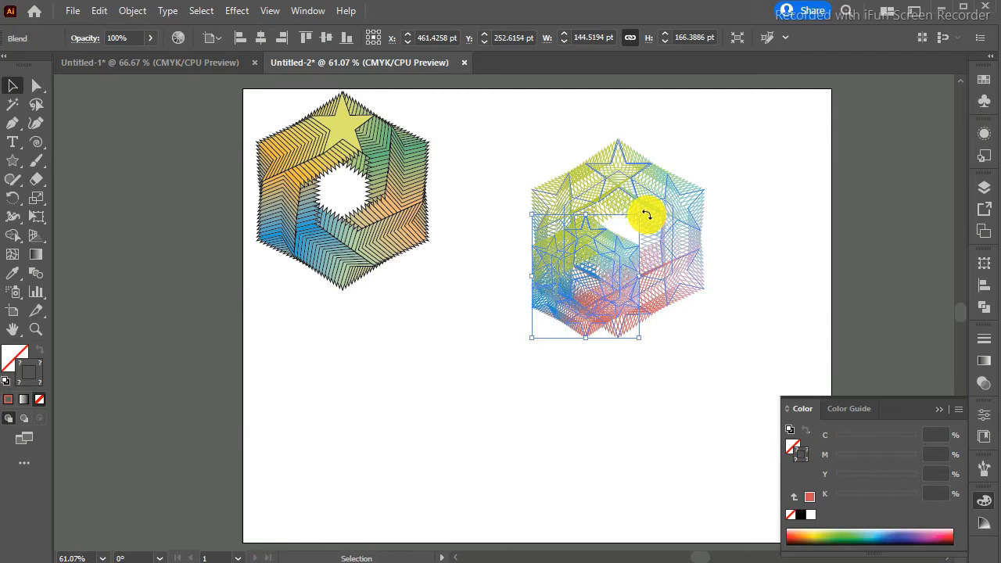
pyautogui.hotkey('ctrl', 'z')
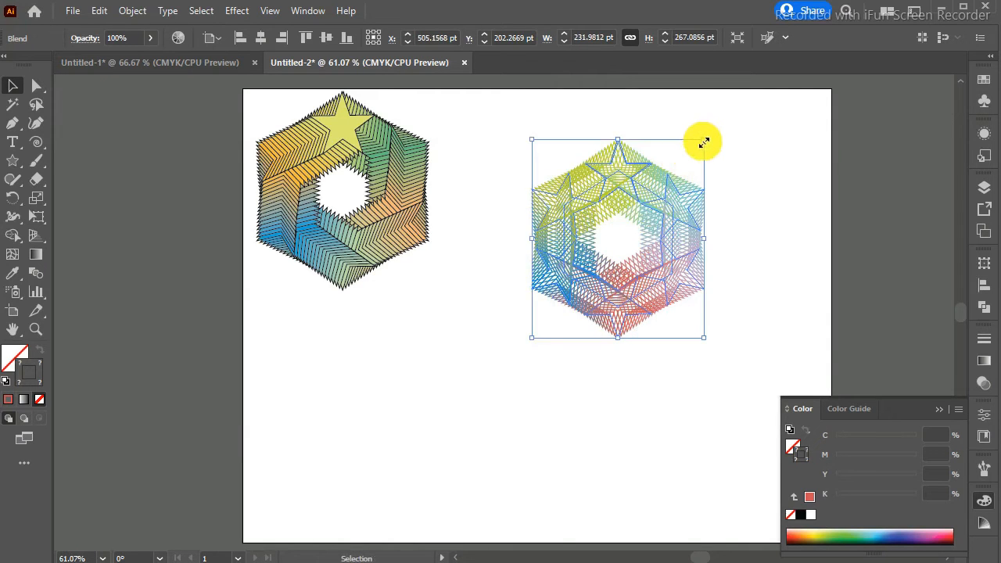
pyautogui.moveTo(704, 143); pyautogui.dragTo(644, 218)
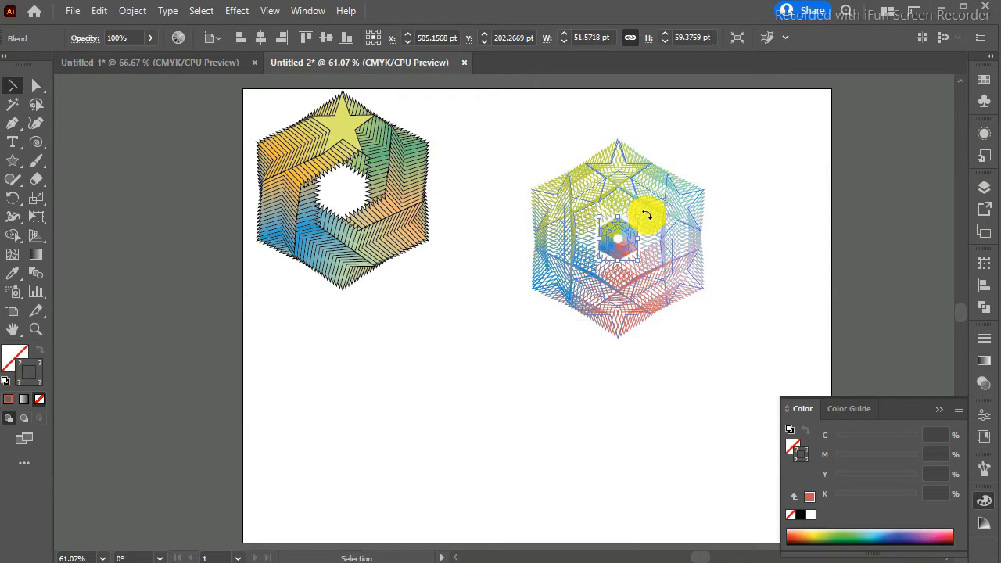
pyautogui.click(788, 296)
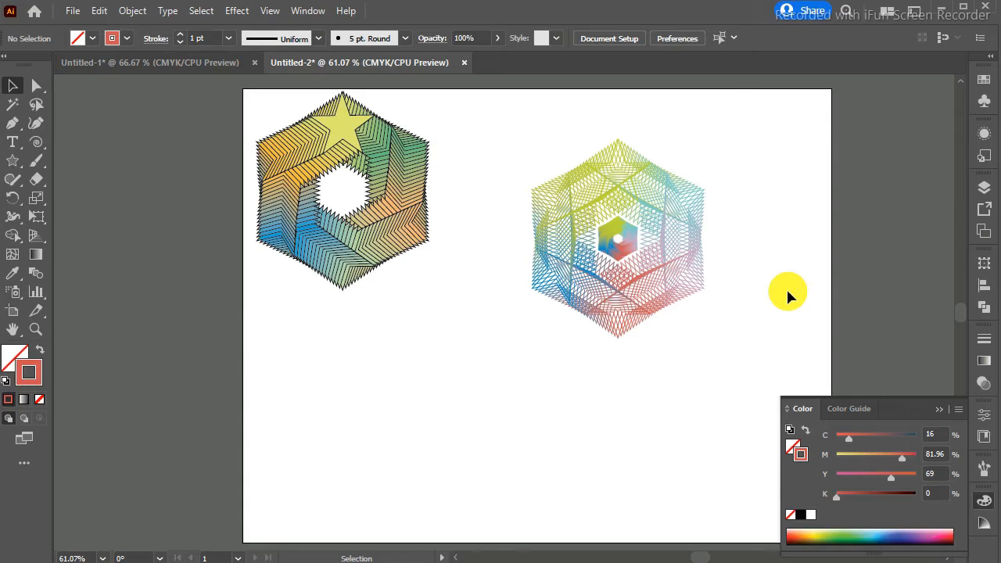
# Enlarge the small inner ornament slightly about its centre so it fills the opening of the line-art ornament.
pyautogui.click(634, 234)
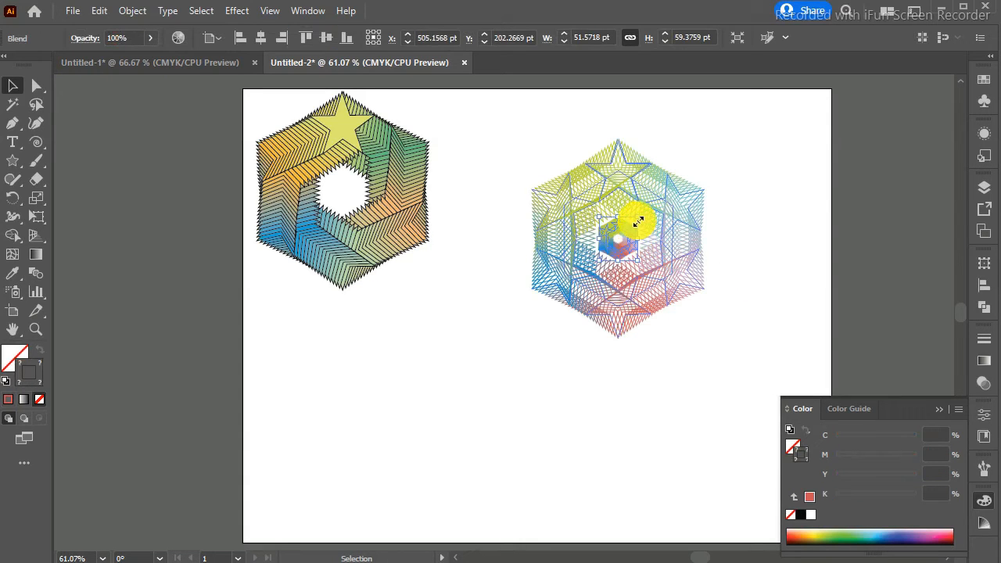
pyautogui.moveTo(639, 219); pyautogui.dragTo(644, 214)
pyautogui.click(810, 319)
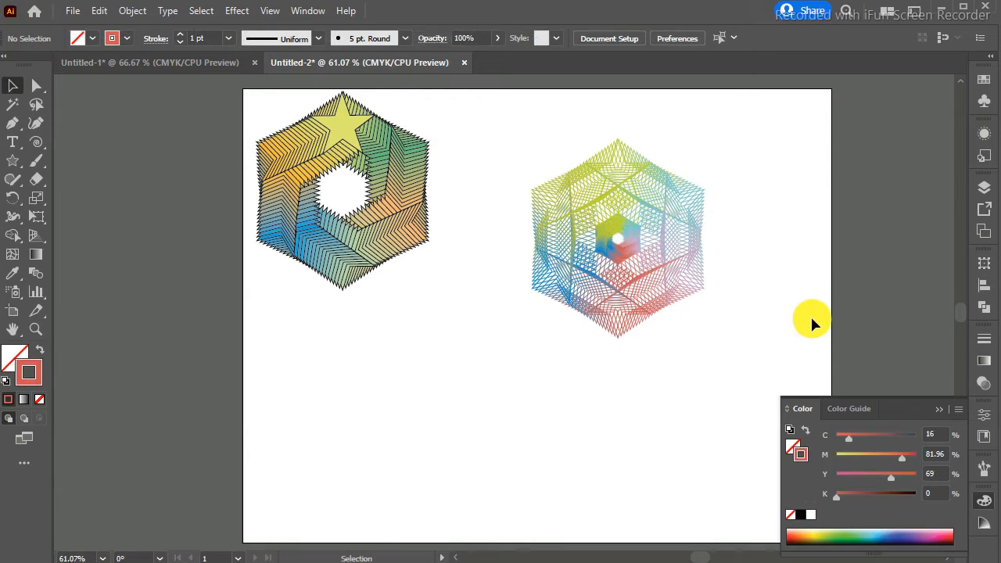
# Move the line-art ornament together with its inner copy up beside the filled ornament, level with it, and deselect.
pyautogui.moveTo(494, 135); pyautogui.dragTo(734, 345)
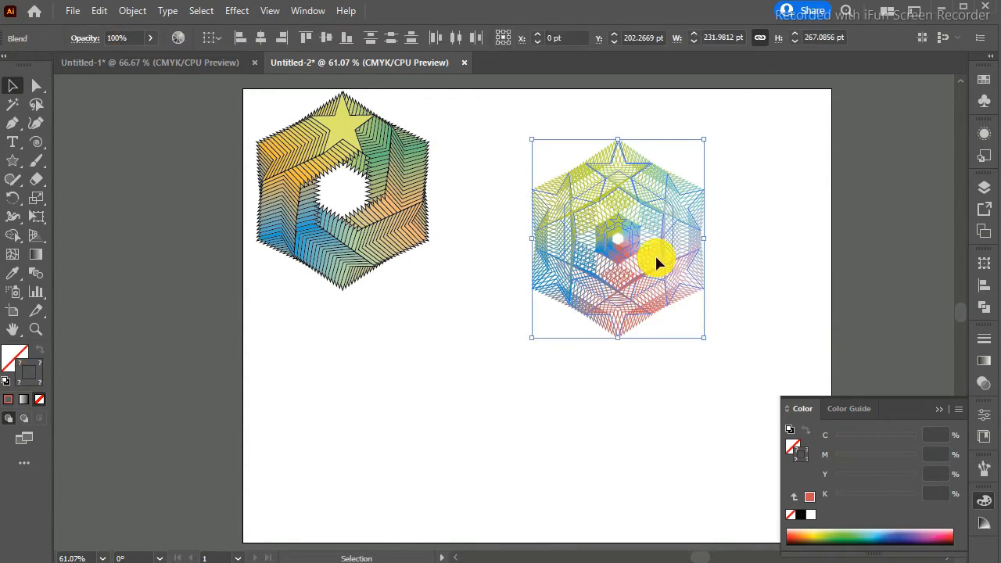
pyautogui.moveTo(659, 239)
pyautogui.mouseDown()
pyautogui.moveTo(653, 202)
pyautogui.moveTo(621, 196)
pyautogui.mouseUp()
pyautogui.click(701, 412)
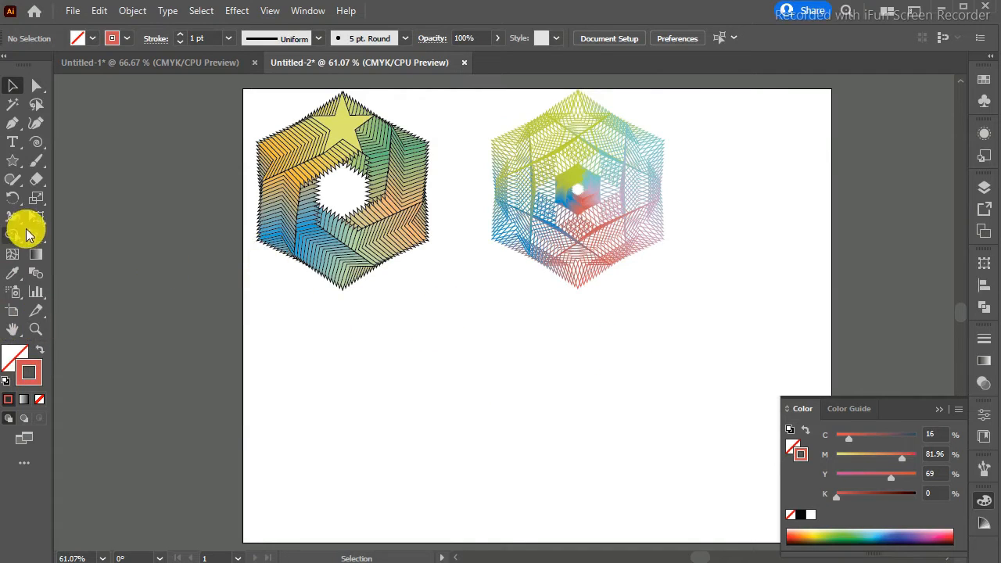
# Draw a narrow upright ellipse about 34.7 × 83.4 pt in the empty area below and between the two ornaments.
pyautogui.click(17, 165)
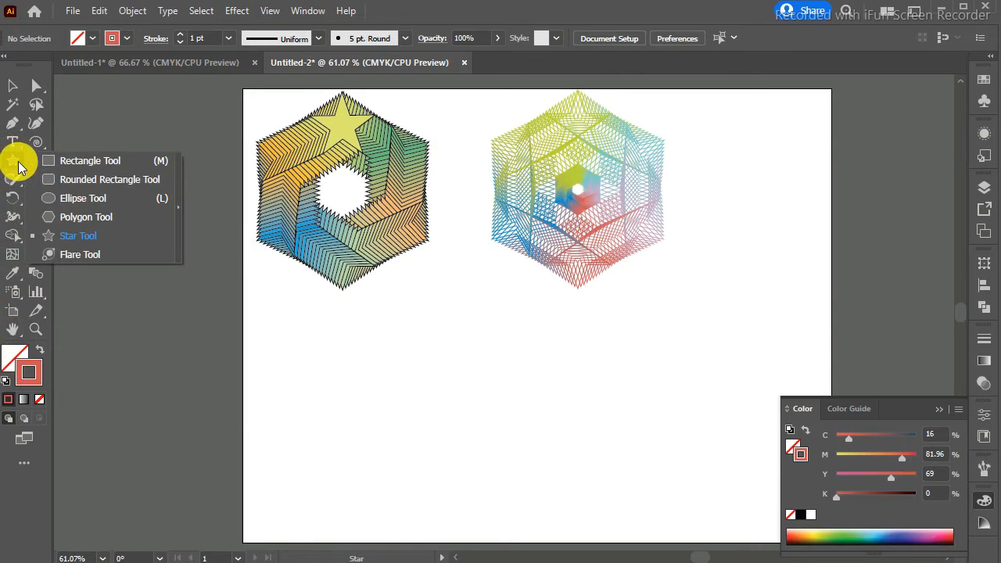
pyautogui.click(63, 197)
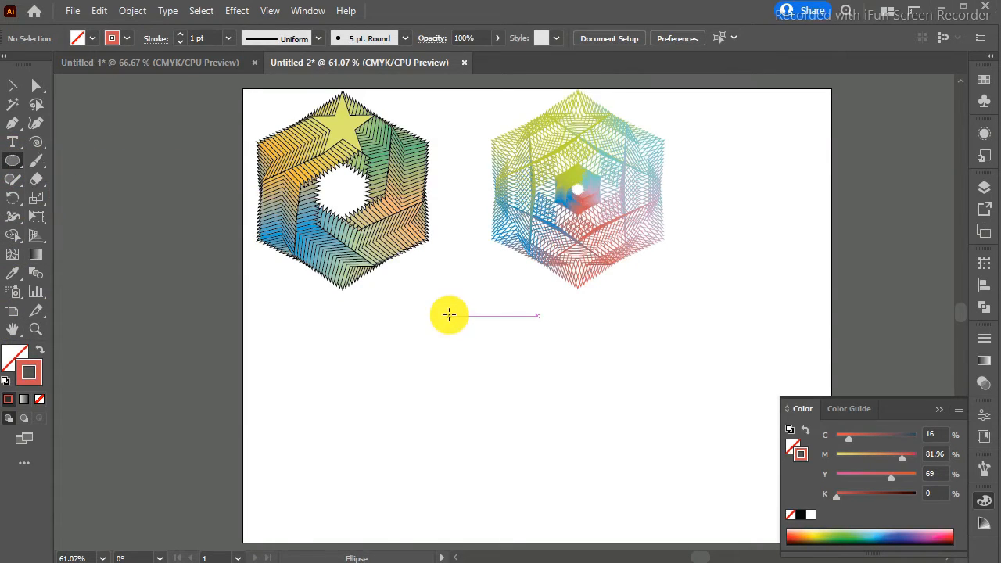
pyautogui.moveTo(449, 316); pyautogui.dragTo(474, 380)
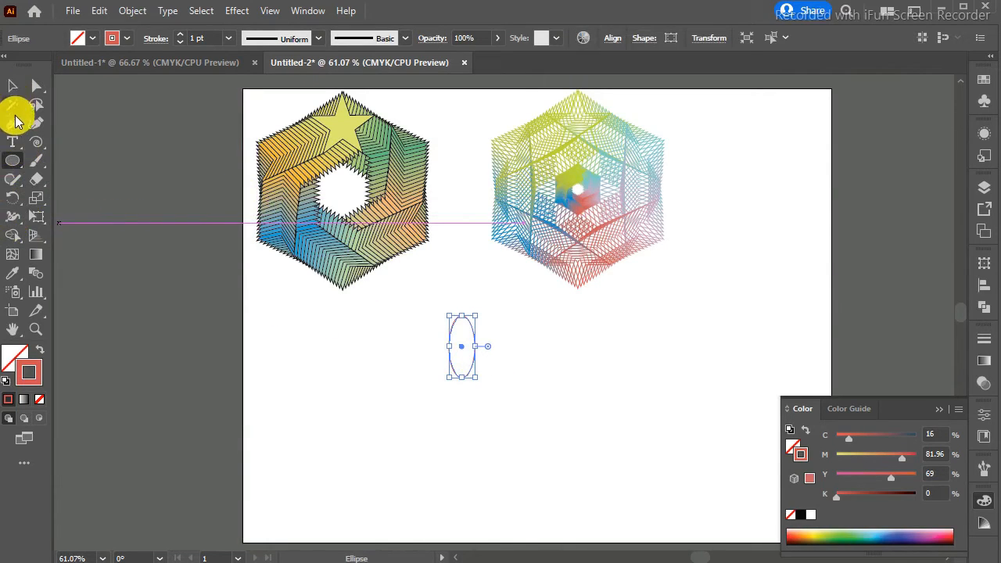
pyautogui.click(13, 198)
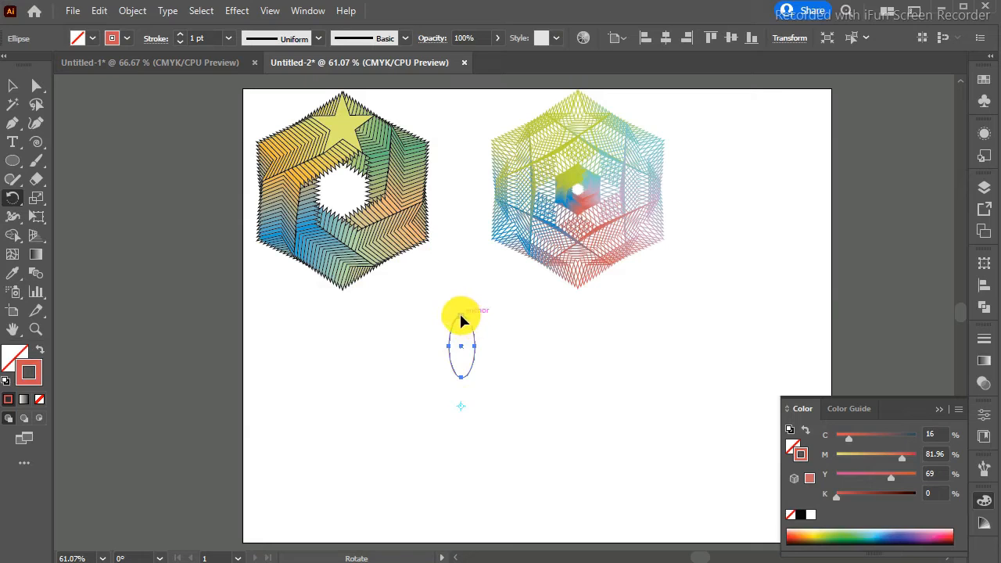
pyautogui.moveTo(460, 313)
pyautogui.mouseDown()
pyautogui.moveTo(503, 341)
pyautogui.moveTo(458, 320)
pyautogui.moveTo(467, 314)
pyautogui.mouseUp()
pyautogui.moveTo(460, 316); pyautogui.dragTo(496, 346)
pyautogui.hotkey('ctrl', 'd')
pyautogui.hotkey('ctrl', 'd')
pyautogui.hotkey('ctrl', 'd')
pyautogui.hotkey('ctrl', 'd')
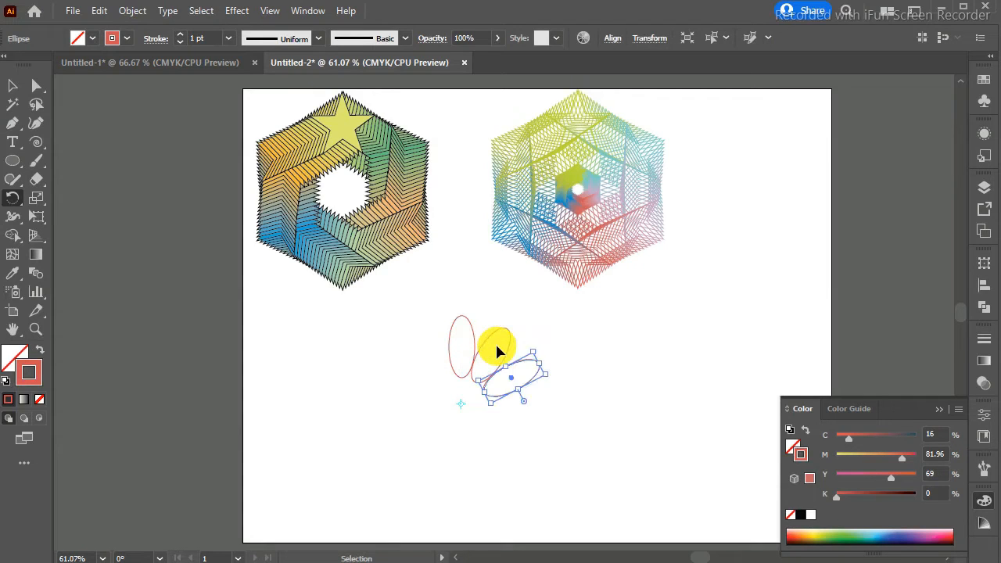
pyautogui.hotkey('ctrl', 'd')
pyautogui.hotkey('ctrl', 'd')
pyautogui.hotkey('ctrl', 'd')
pyautogui.hotkey('ctrl', 'd')
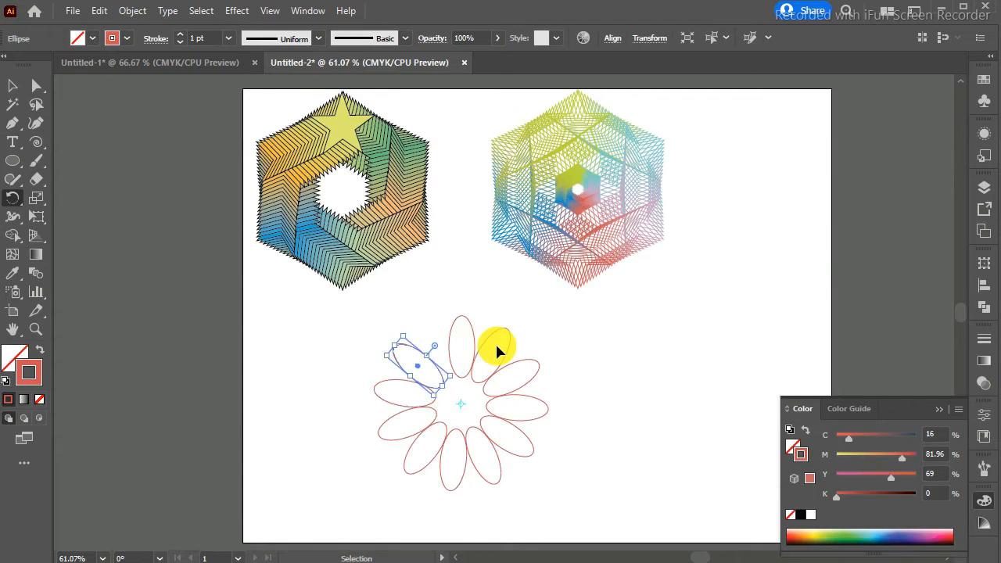
pyautogui.hotkey('ctrl', 'z')
pyautogui.hotkey('ctrl', 'z')
pyautogui.hotkey('ctrl', 'z')
pyautogui.hotkey('ctrl', 'z')
pyautogui.hotkey('ctrl', 'z')
pyautogui.hotkey('ctrl', 'z')
pyautogui.hotkey('ctrl', 'z')
pyautogui.hotkey('ctrl', 'z')
pyautogui.hotkey('ctrl', 'z')
pyautogui.hotkey('ctrl', 'z')
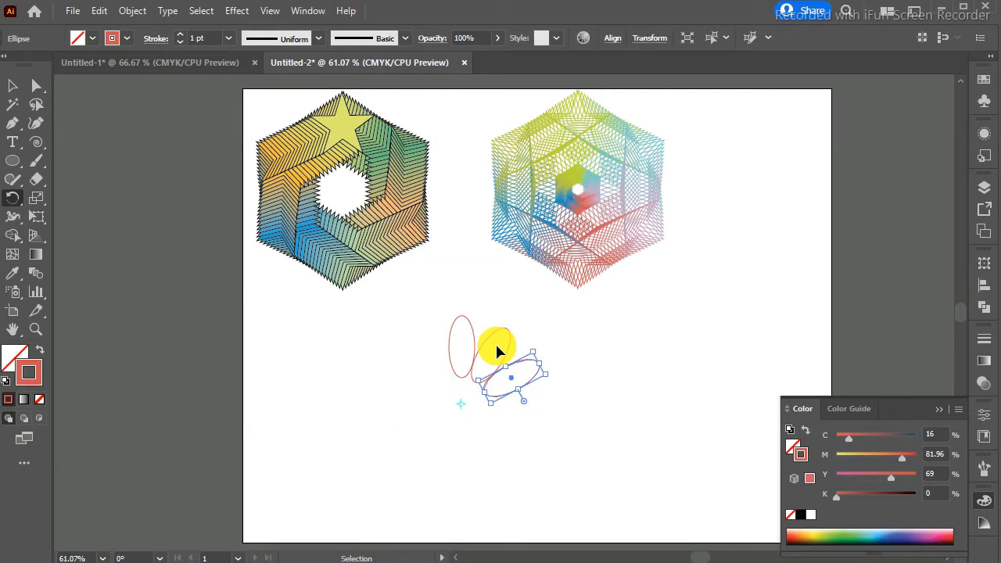
# Rotate a copy of the ellipse about a point below it and repeat the transformation to complete a ring of 15 petals.
pyautogui.press('r')
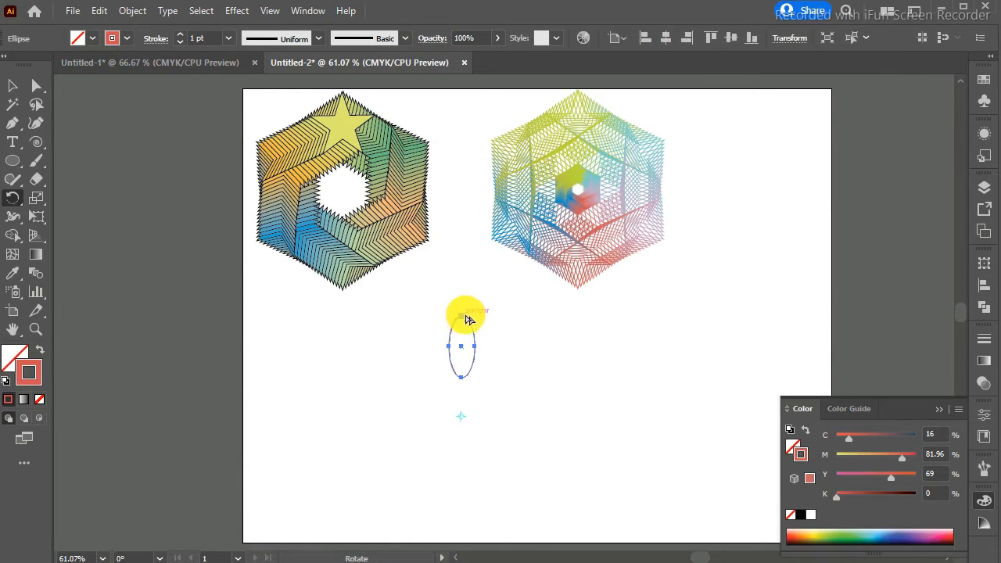
pyautogui.moveTo(465, 319); pyautogui.dragTo(502, 335)
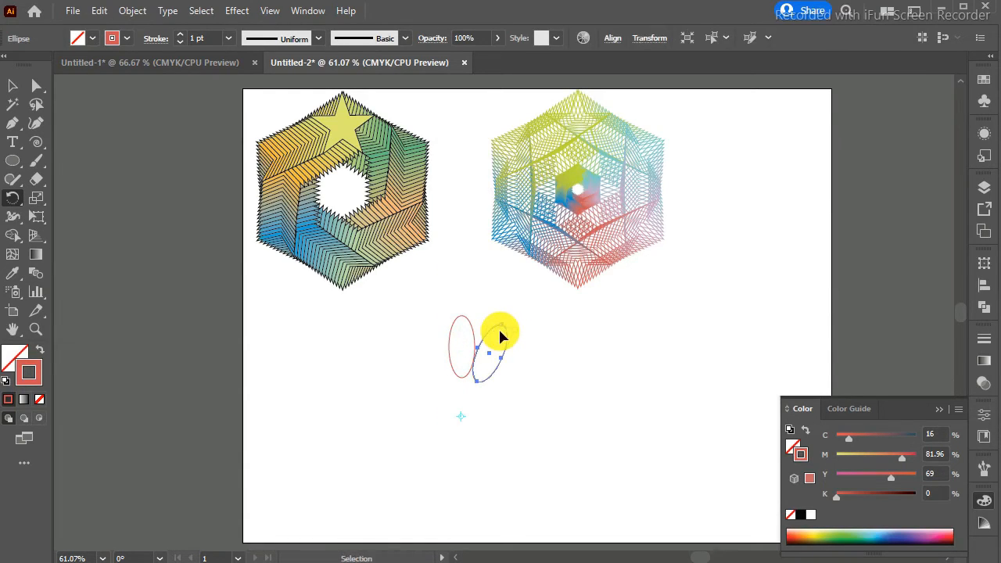
pyautogui.hotkey('ctrl', 'd')
pyautogui.hotkey('ctrl', 'd')
pyautogui.hotkey('ctrl', 'd')
pyautogui.hotkey('ctrl', 'd')
pyautogui.hotkey('ctrl', 'd')
pyautogui.hotkey('ctrl', 'd')
pyautogui.hotkey('ctrl', 'd')
pyautogui.hotkey('ctrl', 'd')
pyautogui.hotkey('ctrl', 'd')
pyautogui.hotkey('ctrl', 'd')
pyautogui.hotkey('ctrl', 'd')
pyautogui.hotkey('ctrl', 'd')
pyautogui.hotkey('ctrl', 'd')
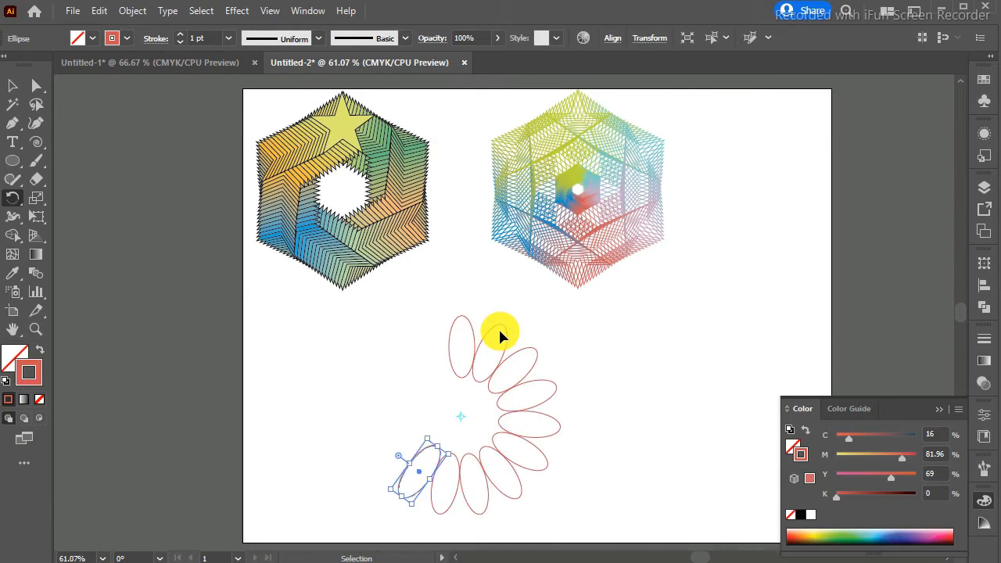
pyautogui.hotkey('ctrl', 'd')
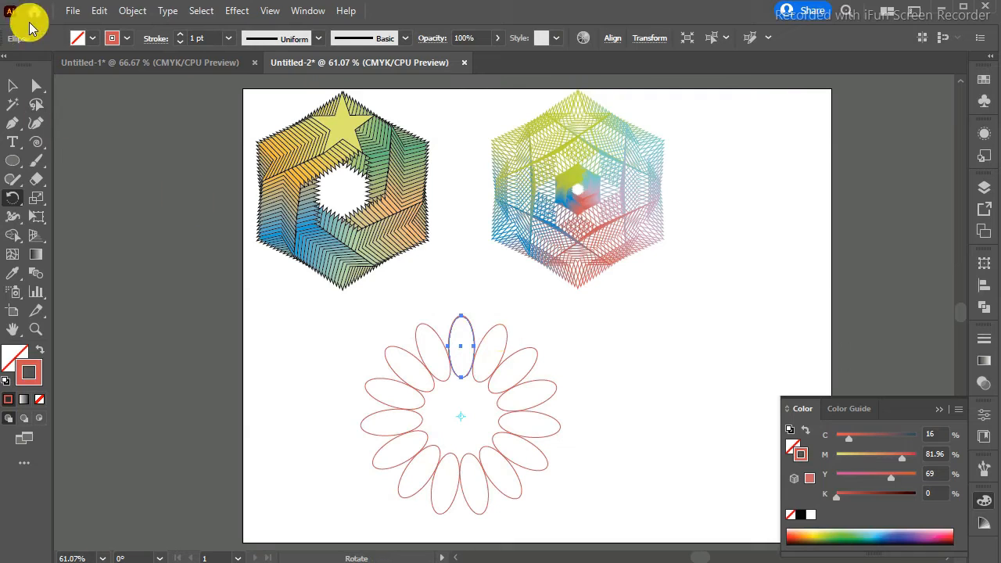
# Select all the ellipse petals of the ring and make a blend from them.
pyautogui.click(16, 84)
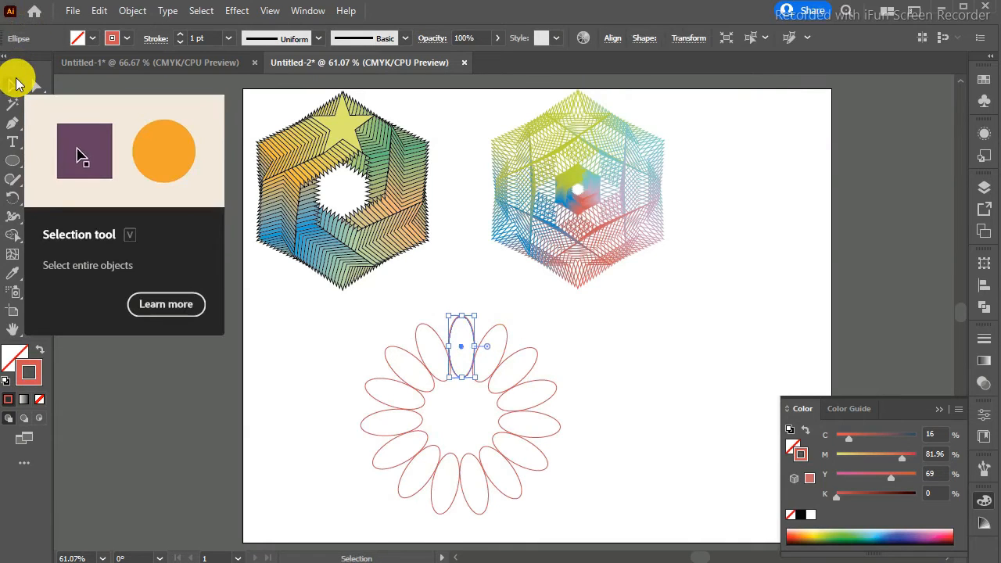
pyautogui.moveTo(303, 318); pyautogui.dragTo(580, 515)
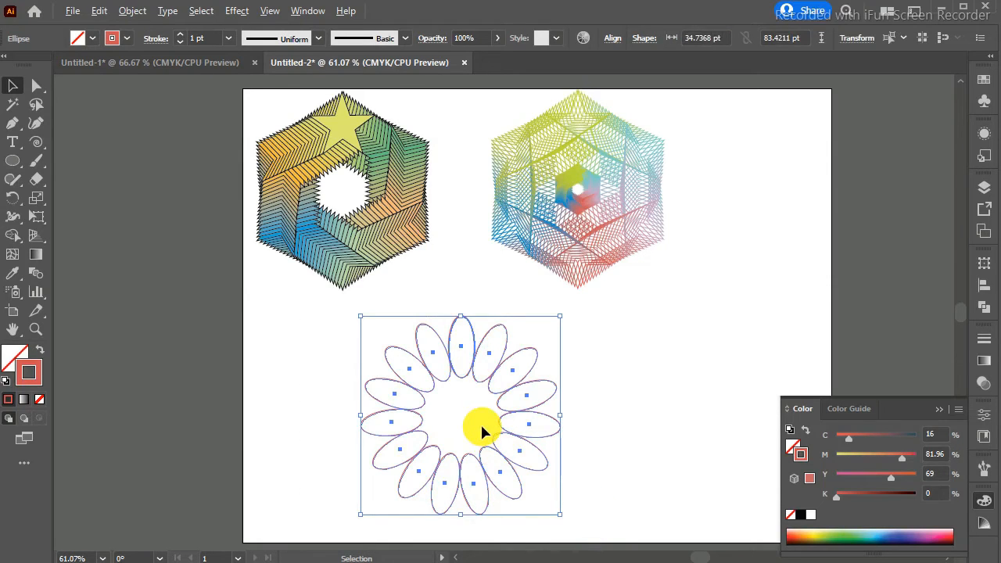
pyautogui.hotkey('ctrl', 'alt', 'b')
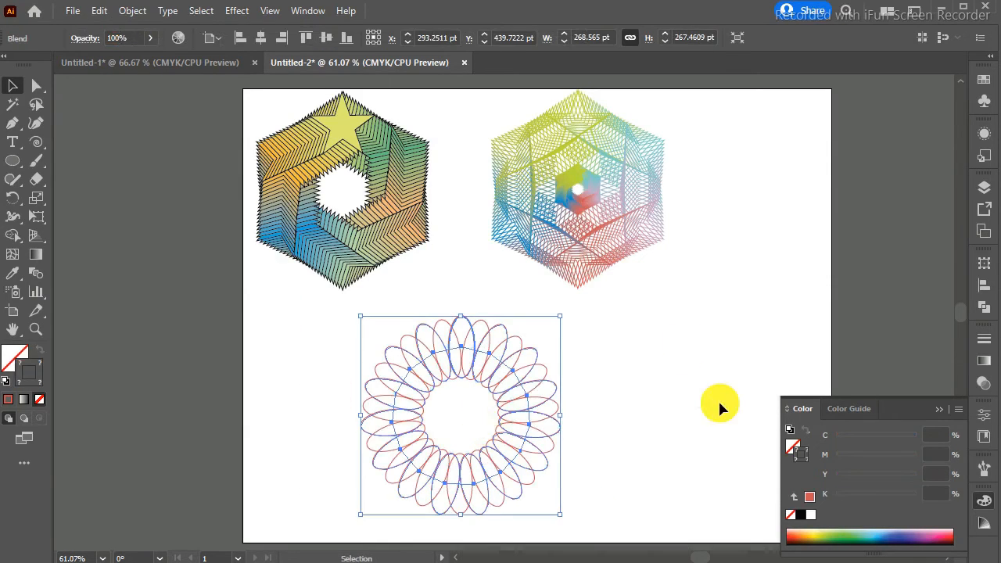
# Set the ring blend's spacing to 10 specified steps.
pyautogui.click(36, 272)
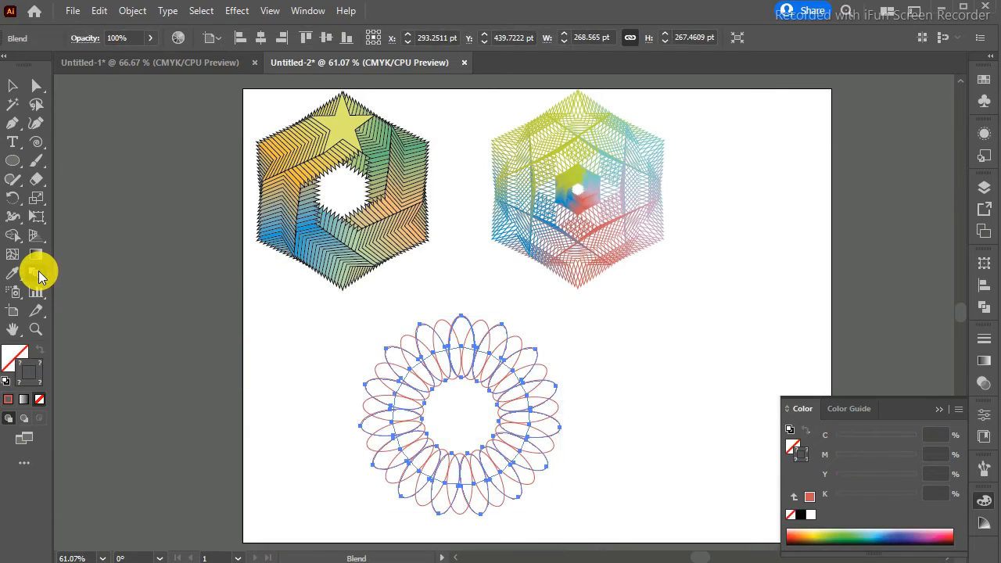
pyautogui.doubleClick(38, 270)
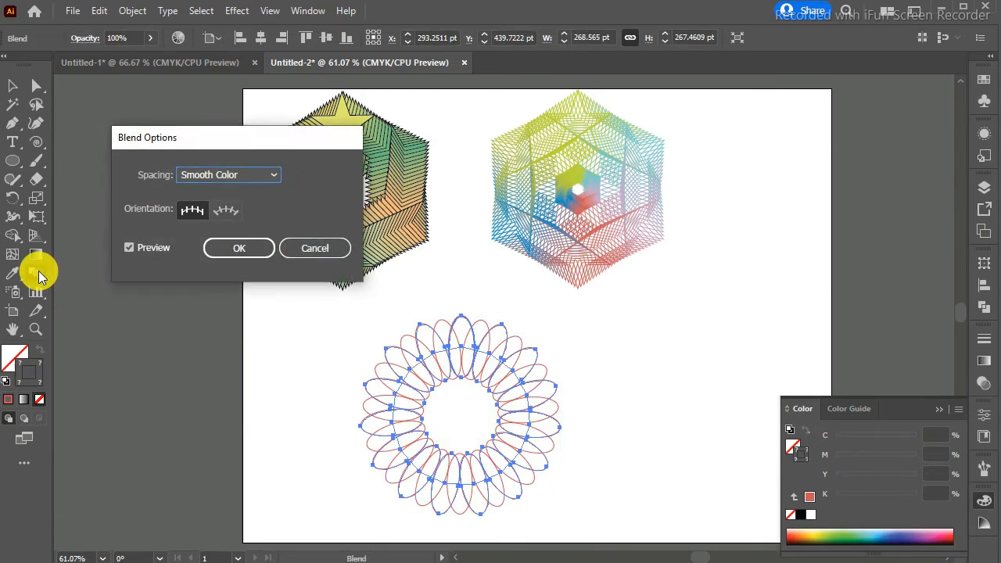
pyautogui.click(261, 170)
pyautogui.click(249, 210)
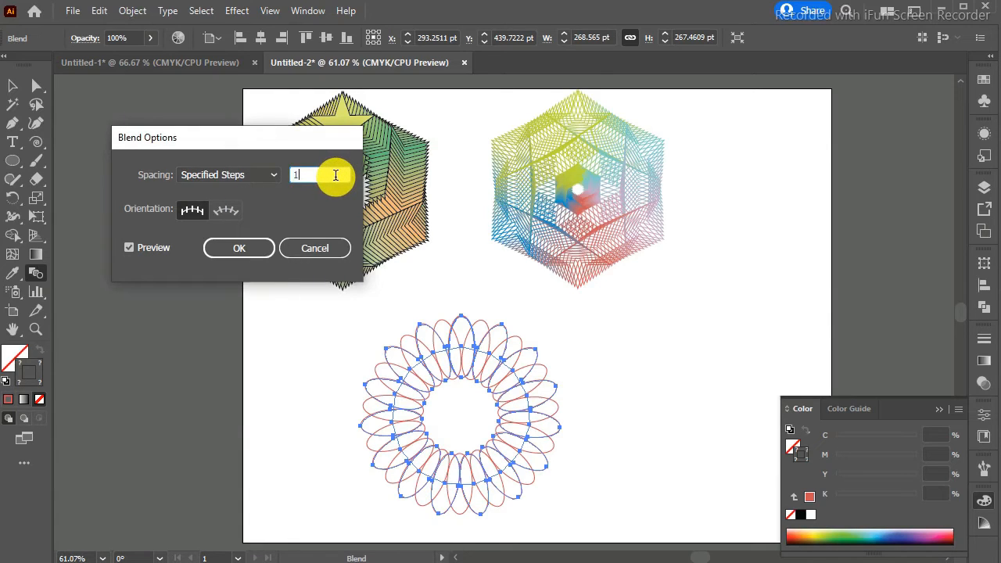
pyautogui.write('0')
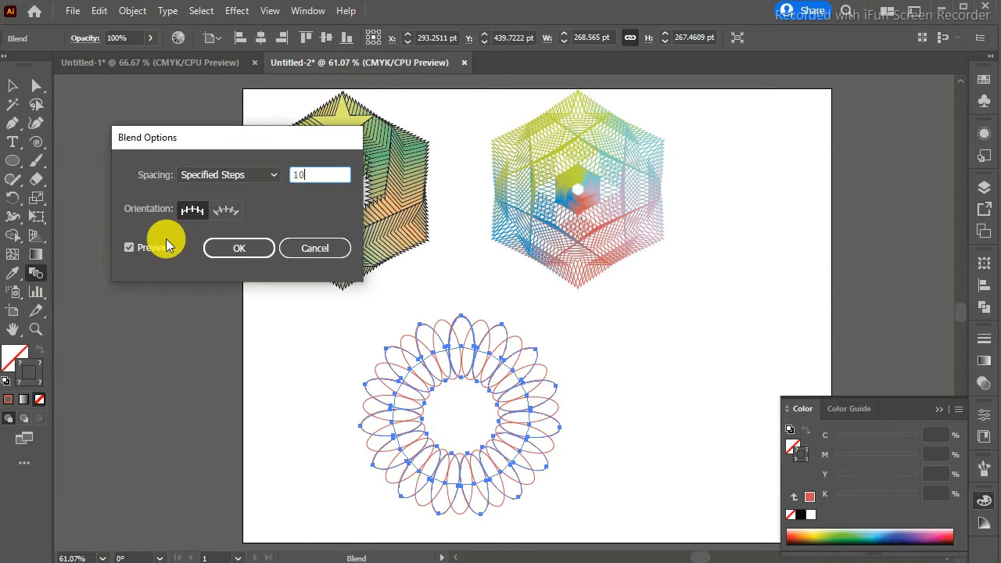
pyautogui.click(225, 247)
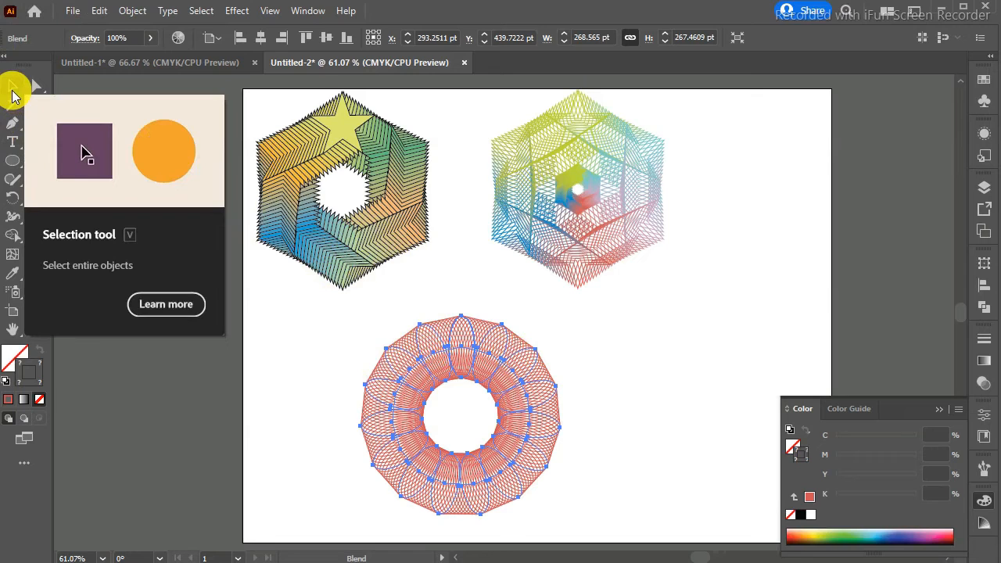
# Recolour only the stroke of the petal just clockwise of the top one to muted green, C 61, M 36, Y 69.
pyautogui.click(14, 89)
pyautogui.click(36, 84)
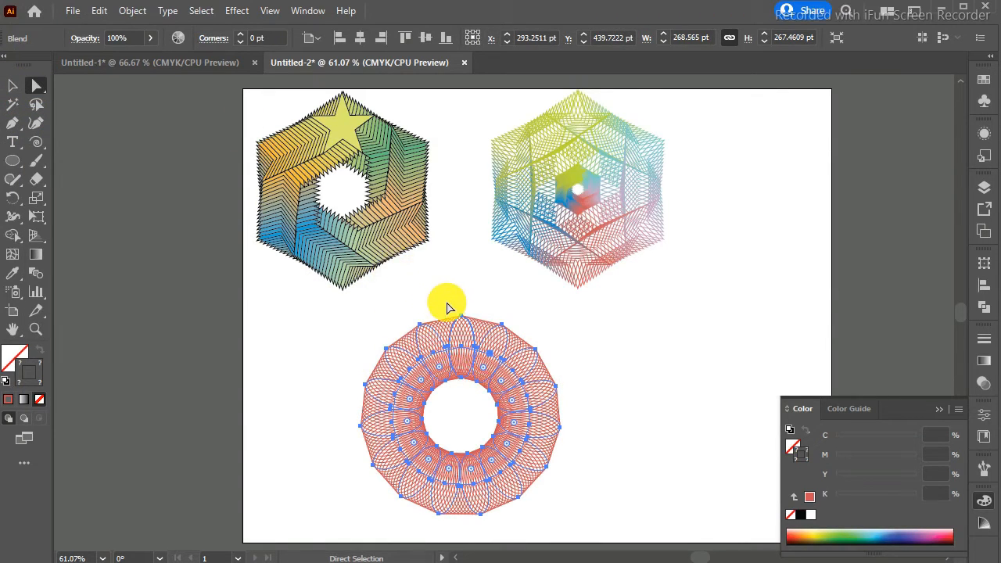
pyautogui.moveTo(447, 302); pyautogui.dragTo(474, 332)
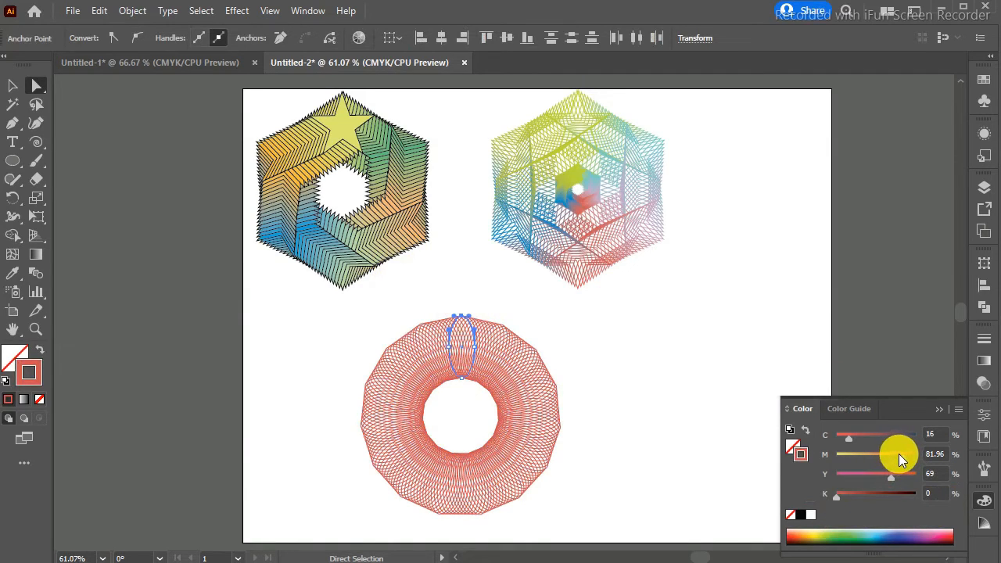
pyautogui.click(518, 334)
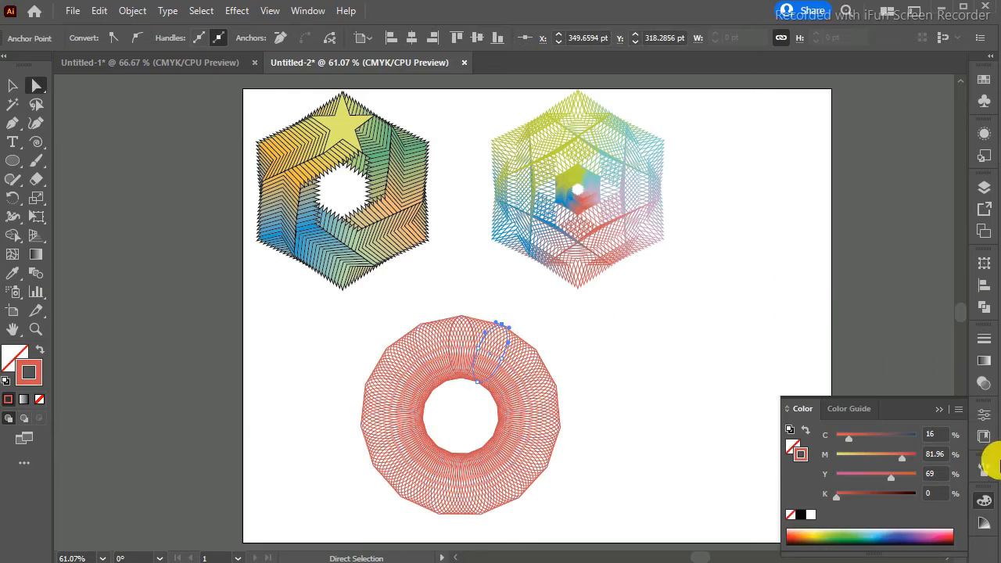
pyautogui.moveTo(904, 460)
pyautogui.mouseDown()
pyautogui.moveTo(867, 458)
pyautogui.moveTo(862, 438)
pyautogui.moveTo(884, 439)
pyautogui.mouseUp()
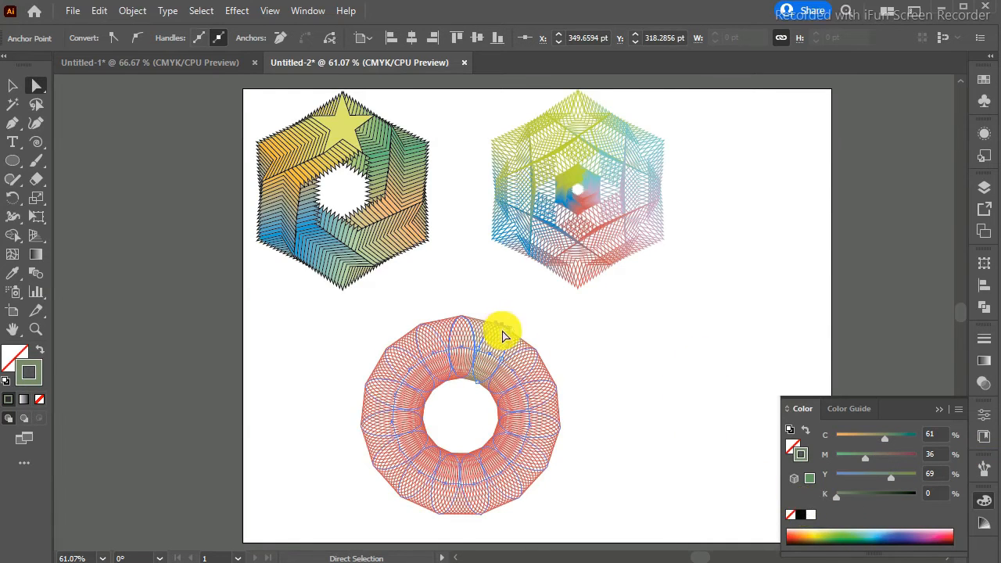
# Recolour the next two petals clockwise: the first teal and the second yellow-green, C 47.84, M 0, Y 100.
pyautogui.moveTo(532, 338); pyautogui.dragTo(546, 376)
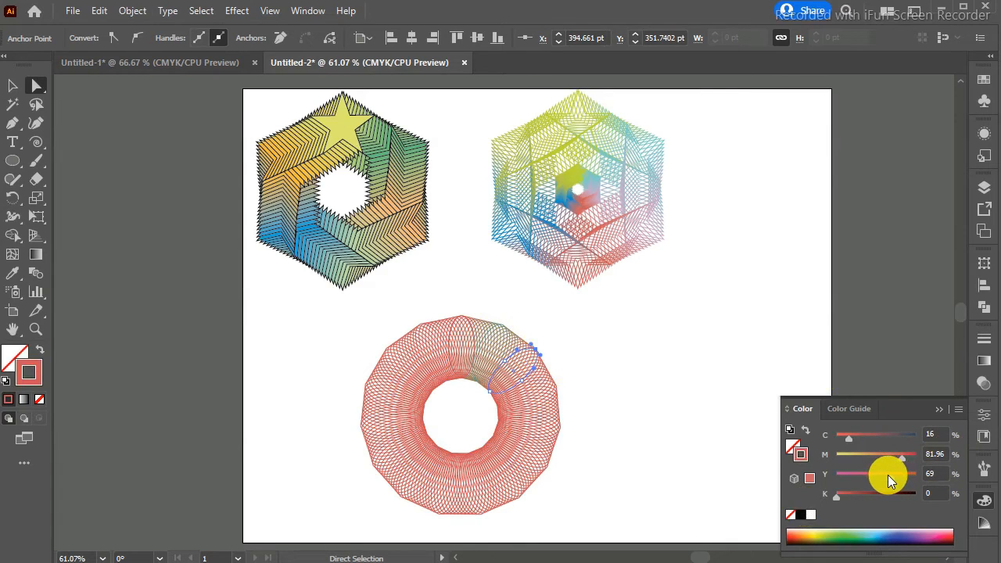
pyautogui.click(872, 534)
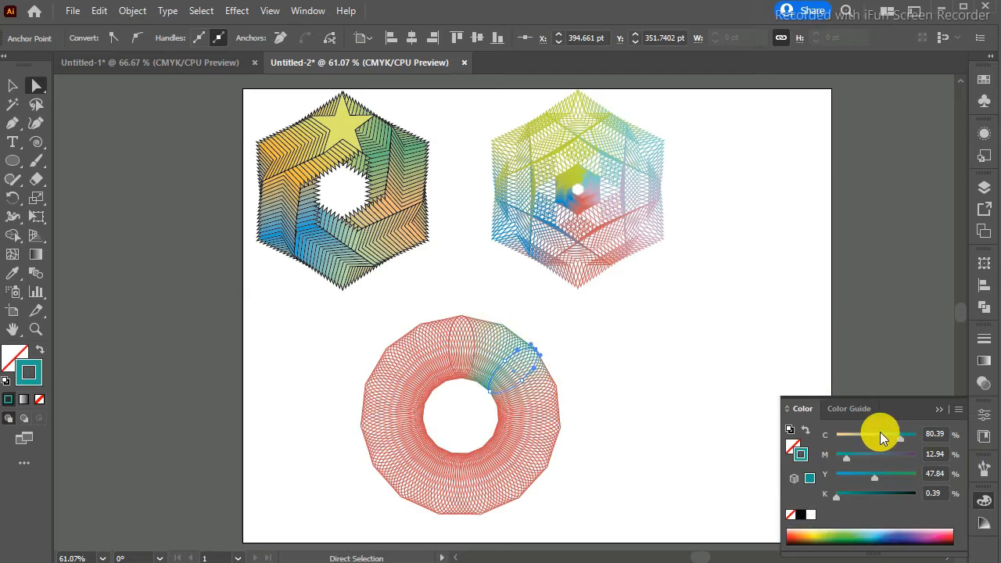
pyautogui.moveTo(583, 369); pyautogui.dragTo(548, 395)
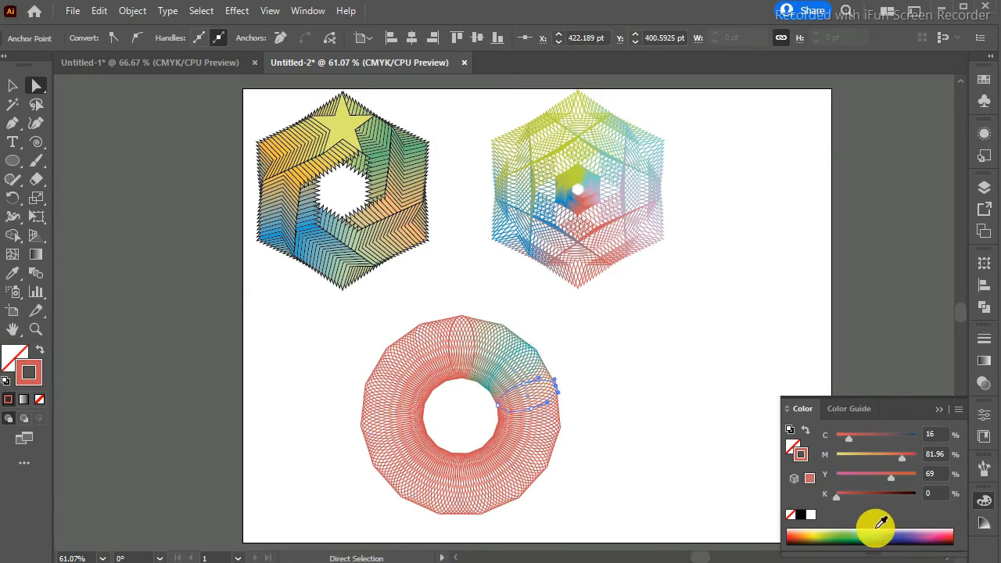
pyautogui.click(832, 531)
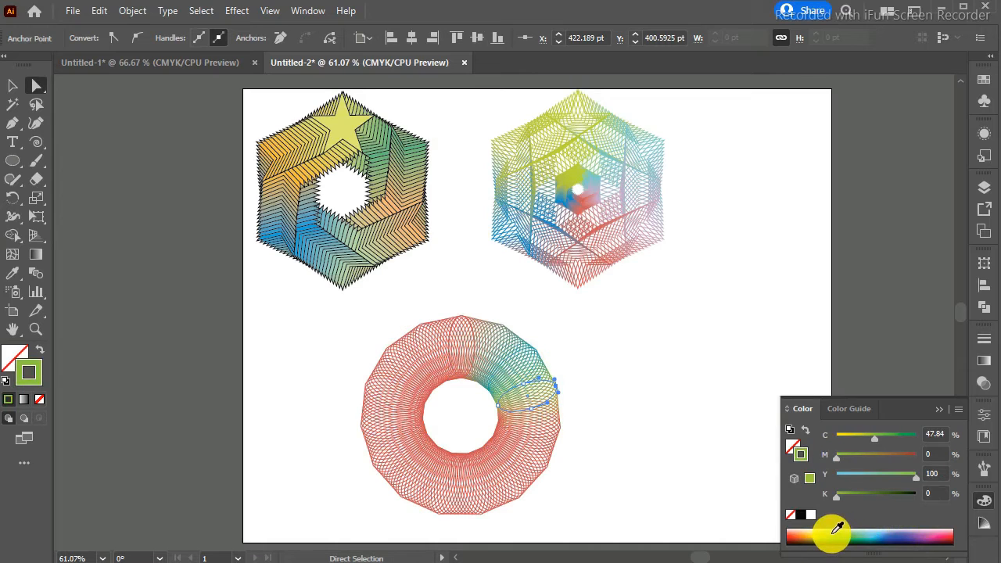
# Recolour the ring's rightmost petal stroke to bright pink, C 1, M 94.51, Y 0, K 0.
pyautogui.moveTo(587, 413)
pyautogui.mouseDown()
pyautogui.moveTo(550, 429)
pyautogui.moveTo(557, 436)
pyautogui.mouseUp()
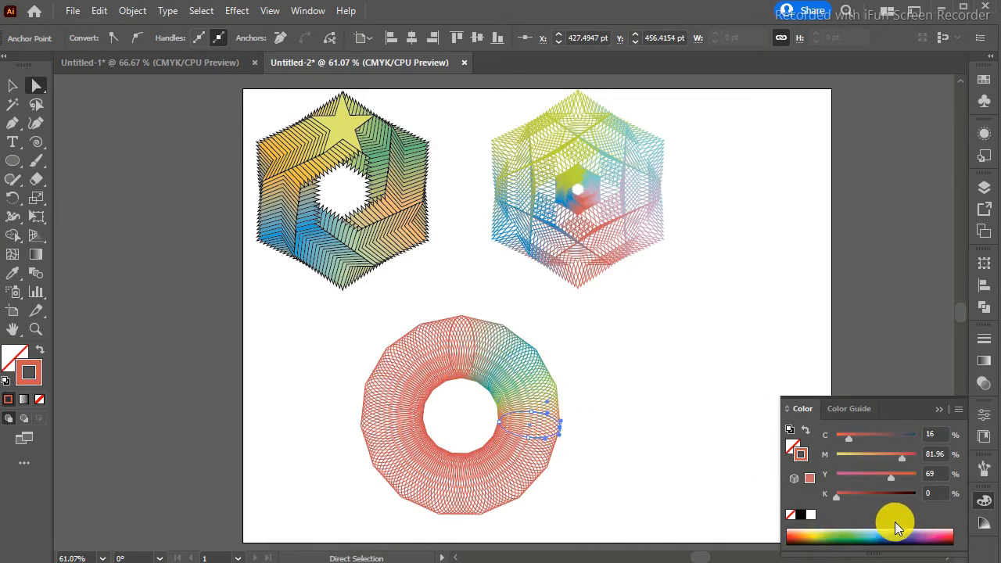
pyautogui.click(933, 536)
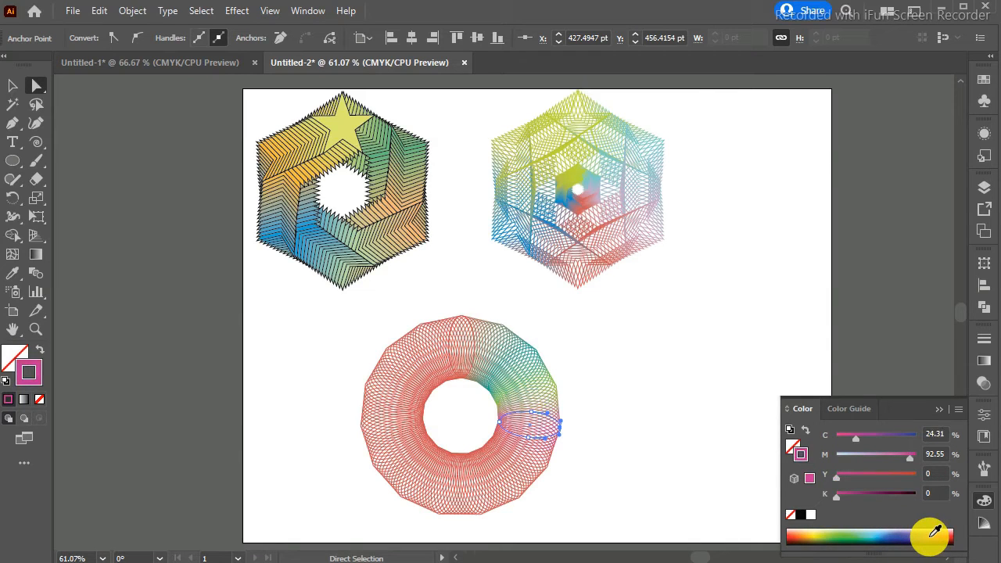
pyautogui.click(929, 538)
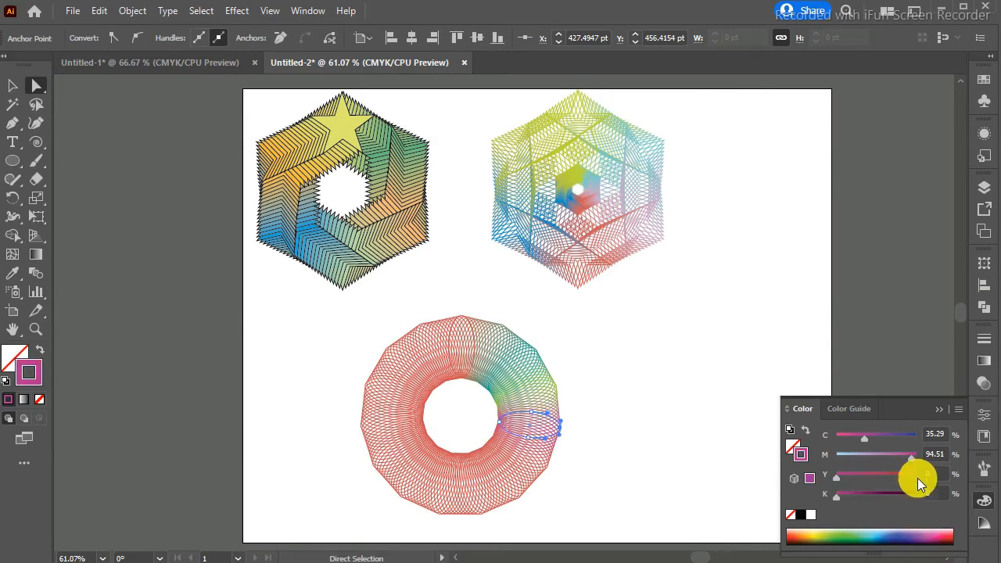
pyautogui.moveTo(866, 437); pyautogui.dragTo(843, 437)
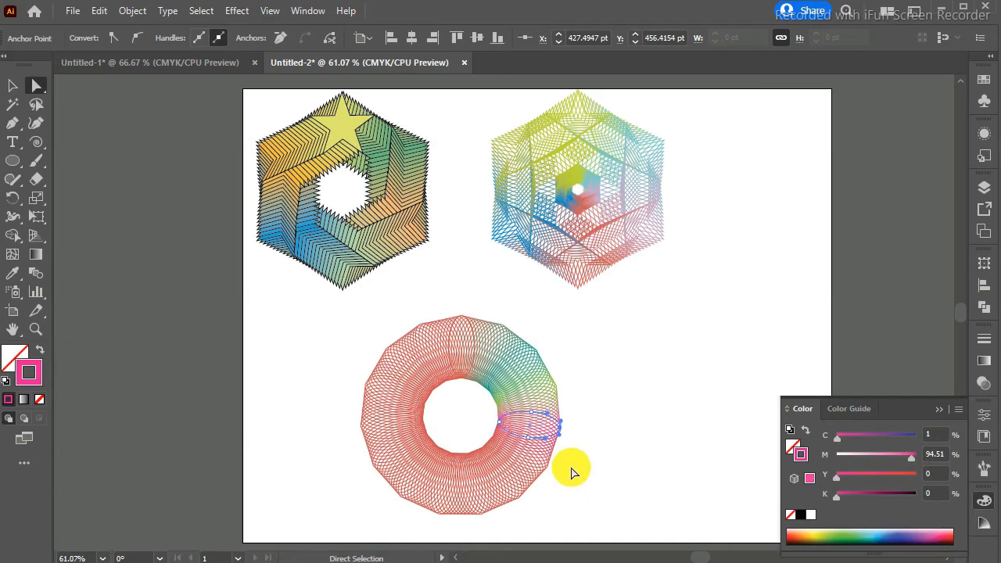
# Recolour the next petal clockwise green, C 45.49, M 0, Y 58.04, K 30, and the one after it yellow by setting magenta to 0.
pyautogui.click(537, 465)
pyautogui.click(593, 448)
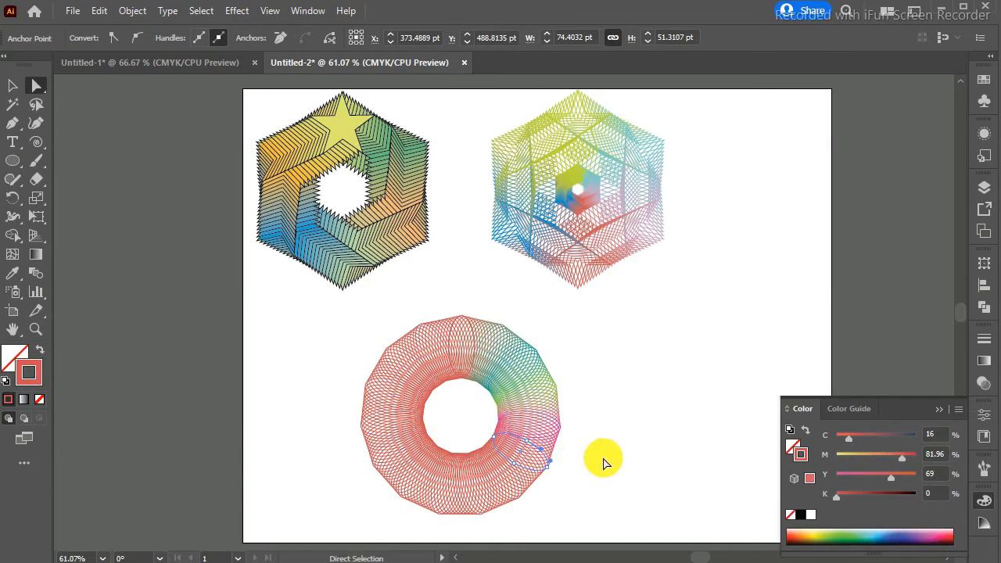
pyautogui.click(538, 472)
pyautogui.click(583, 452)
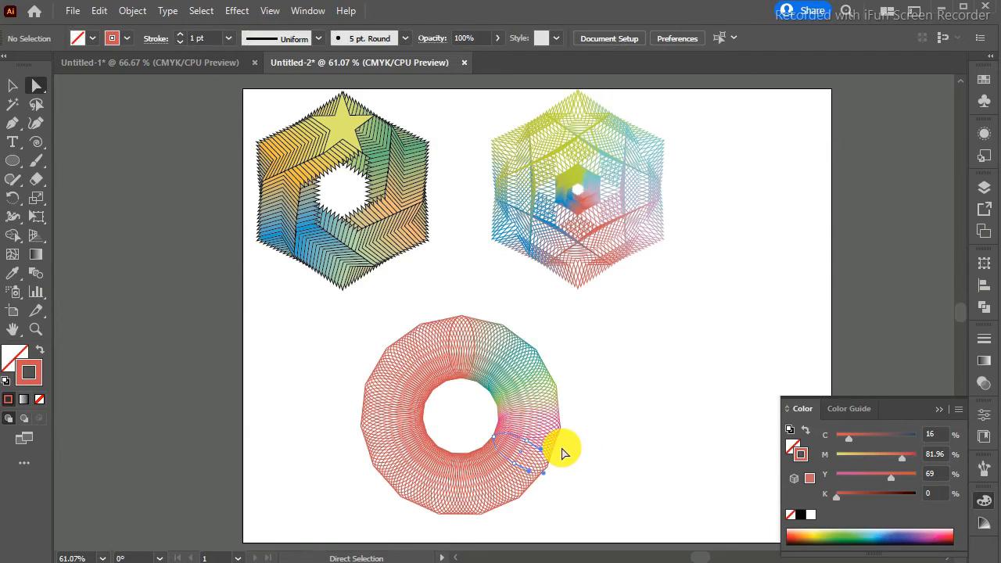
pyautogui.moveTo(569, 451); pyautogui.dragTo(533, 473)
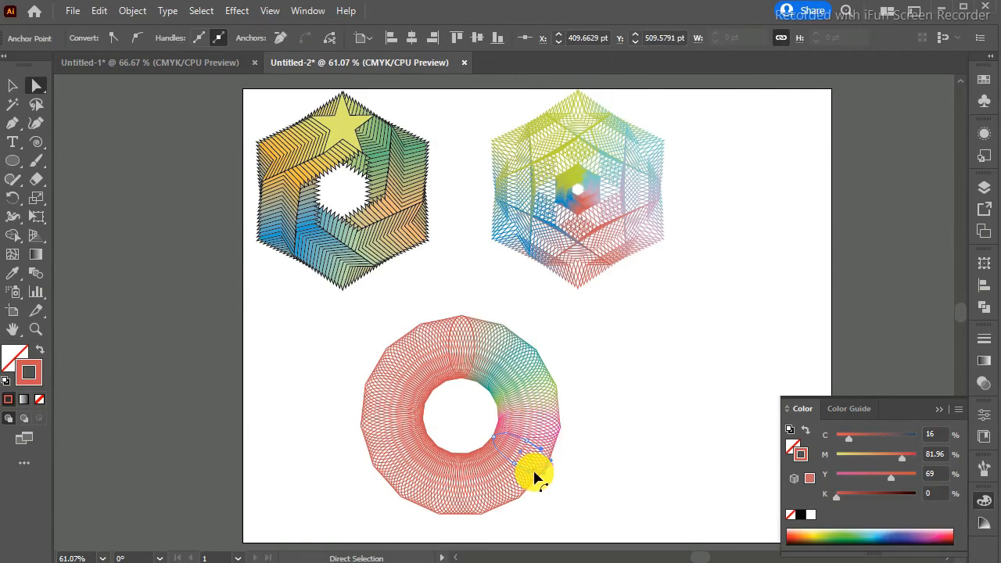
pyautogui.click(851, 535)
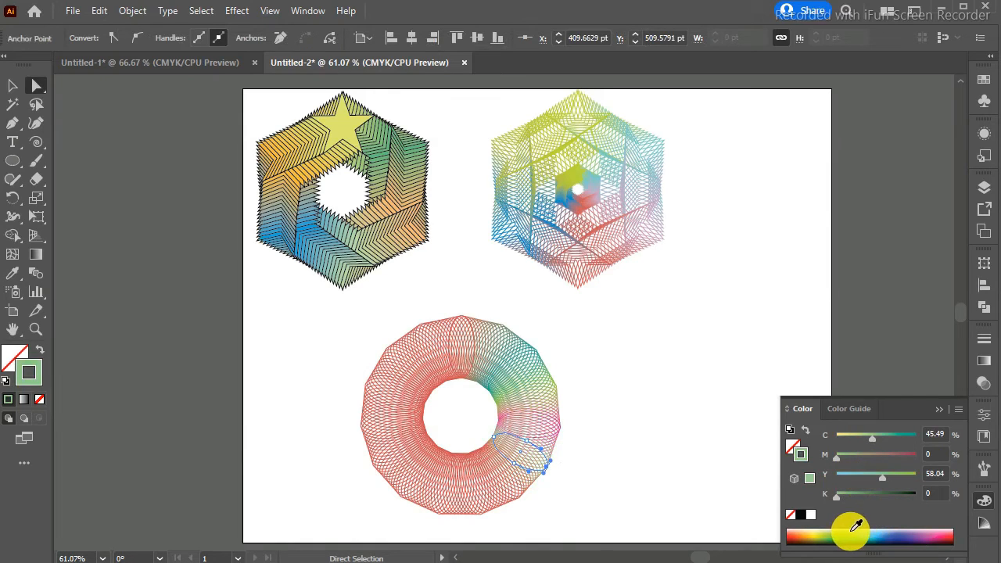
pyautogui.moveTo(855, 495); pyautogui.dragTo(865, 495)
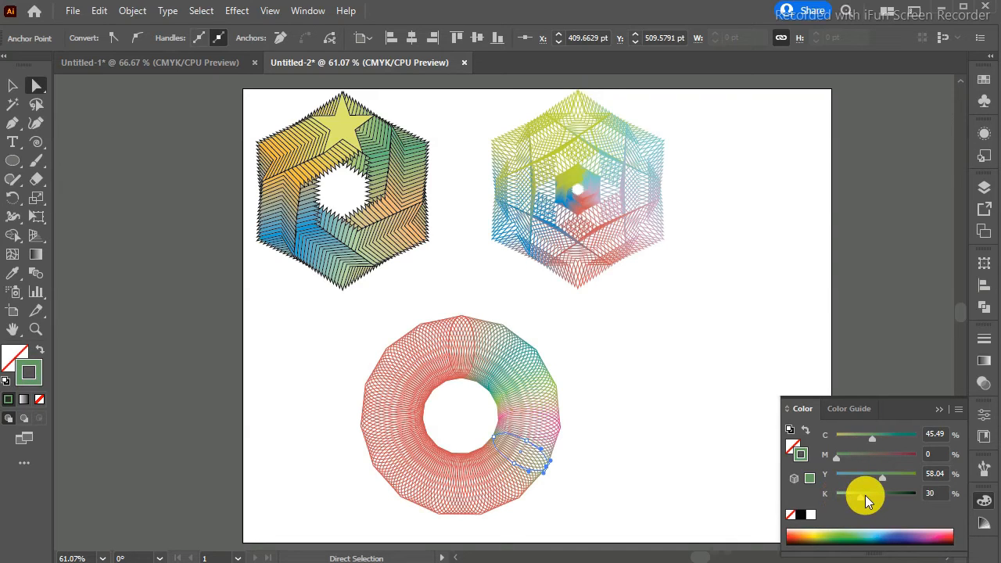
pyautogui.moveTo(541, 505); pyautogui.dragTo(503, 493)
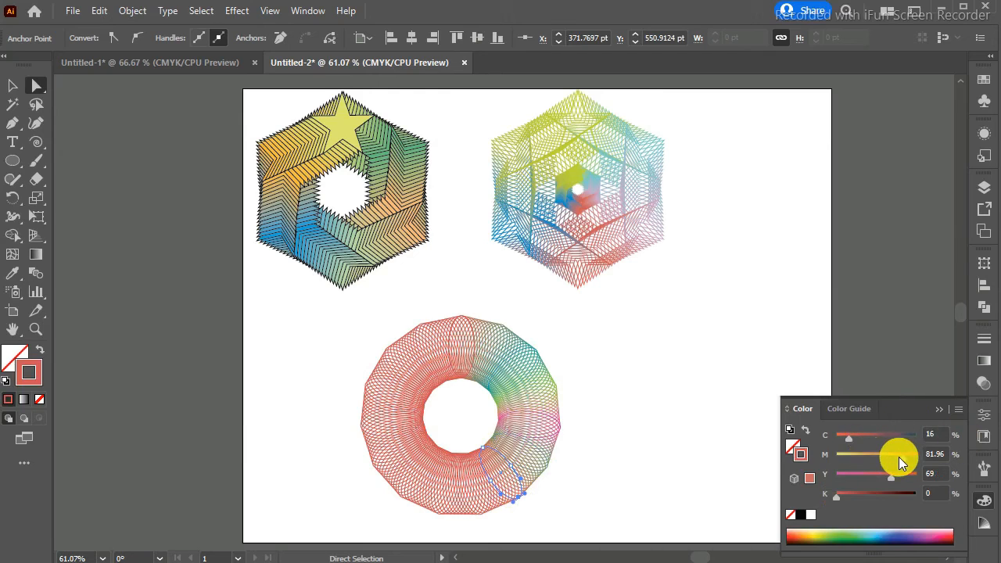
pyautogui.moveTo(899, 457); pyautogui.dragTo(830, 457)
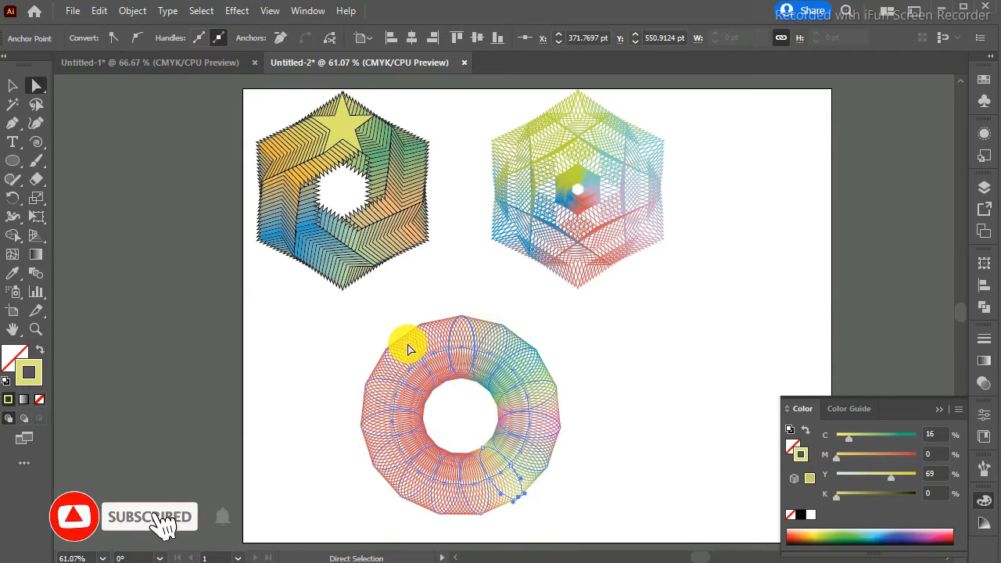
# Recolour the petal just counter-clockwise of the top one to dark purple, C 72, M 92.16, Y 47.
pyautogui.click(427, 332)
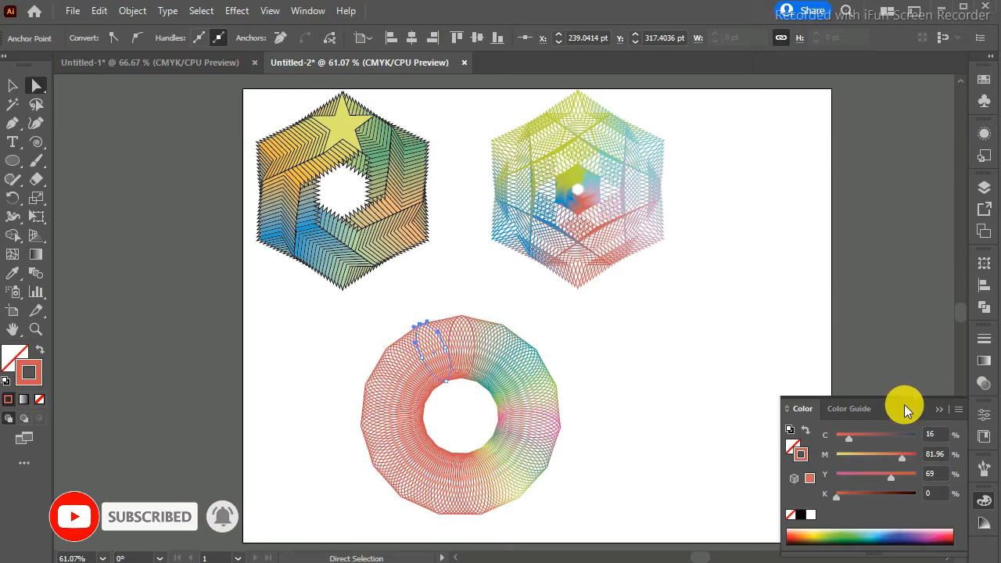
pyautogui.click(932, 537)
pyautogui.click(936, 532)
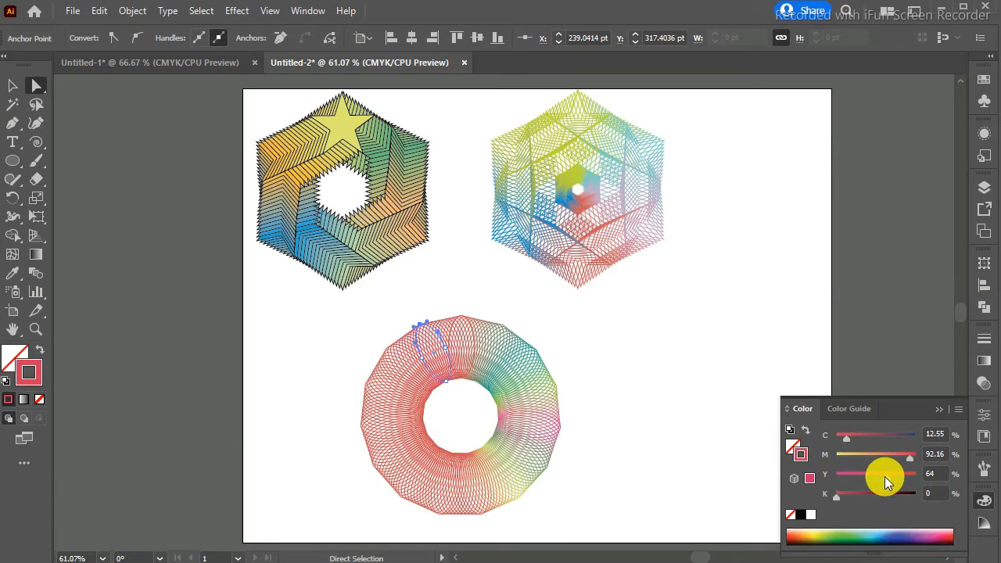
pyautogui.moveTo(885, 477); pyautogui.dragTo(875, 477)
pyautogui.moveTo(864, 444); pyautogui.dragTo(896, 448)
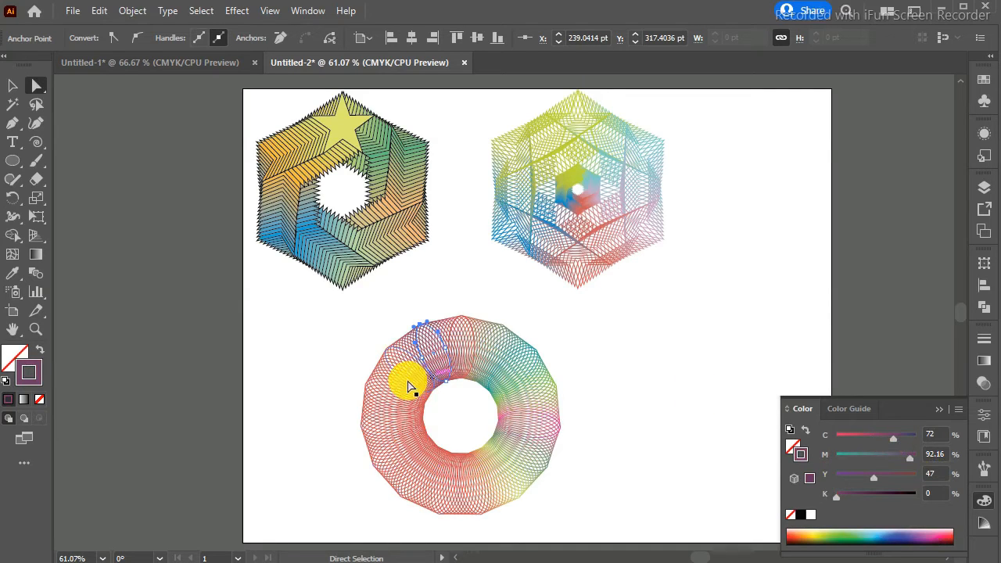
# Recolour the second petal counter-clockwise from the top to bright yellow, C 1.96, M 4.31, Y 99.22.
pyautogui.moveTo(365, 335); pyautogui.dragTo(394, 360)
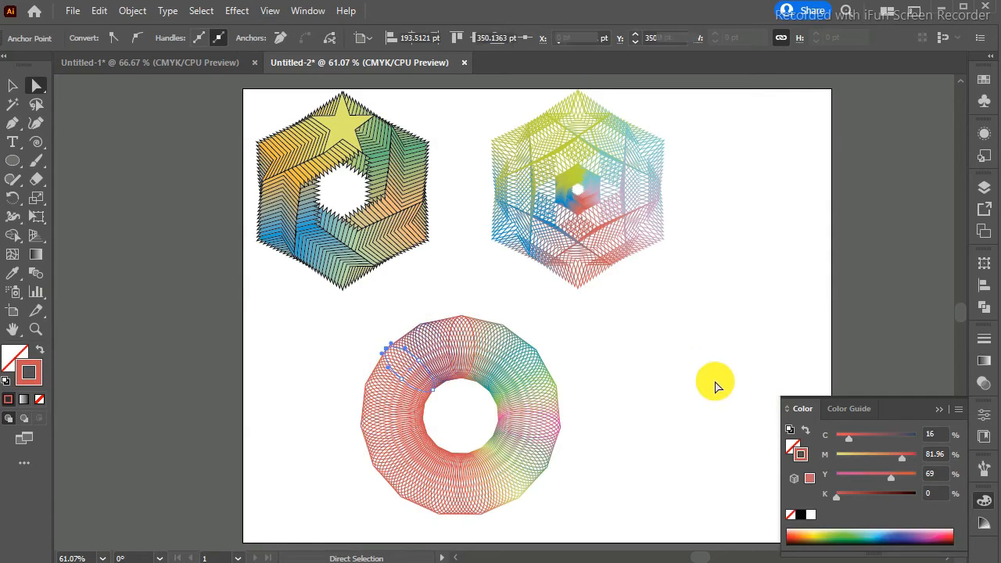
pyautogui.click(715, 383)
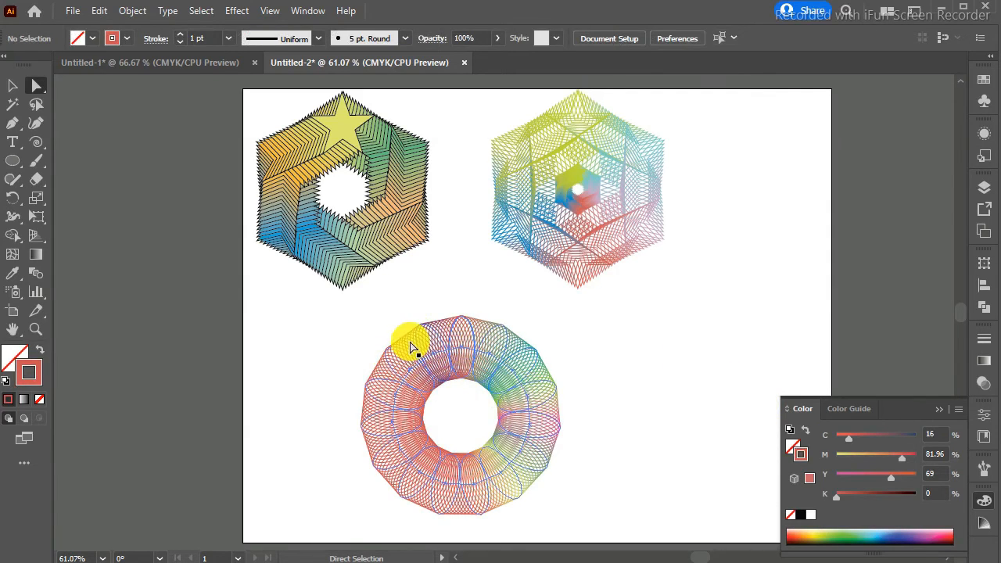
pyautogui.moveTo(370, 336); pyautogui.dragTo(394, 353)
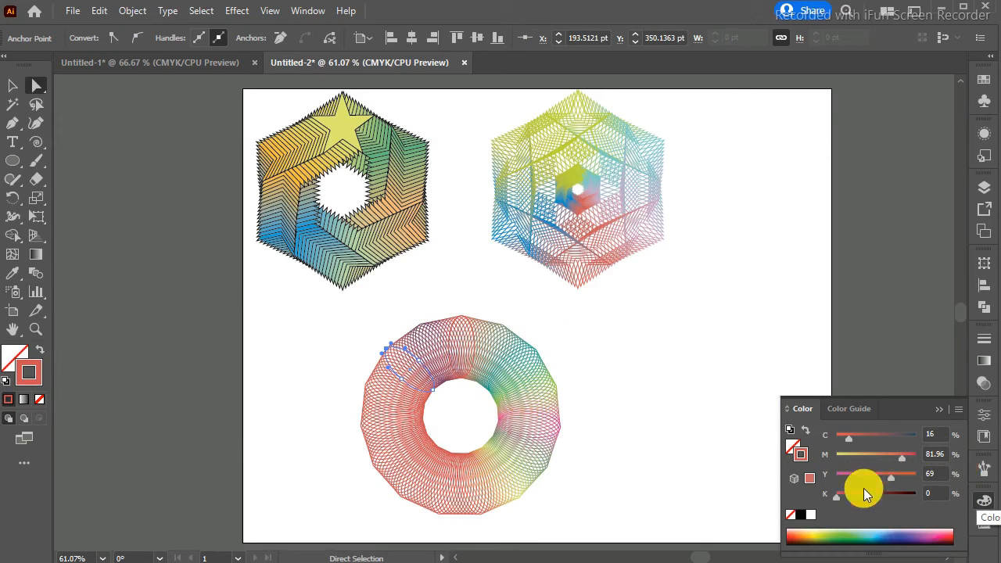
pyautogui.click(810, 536)
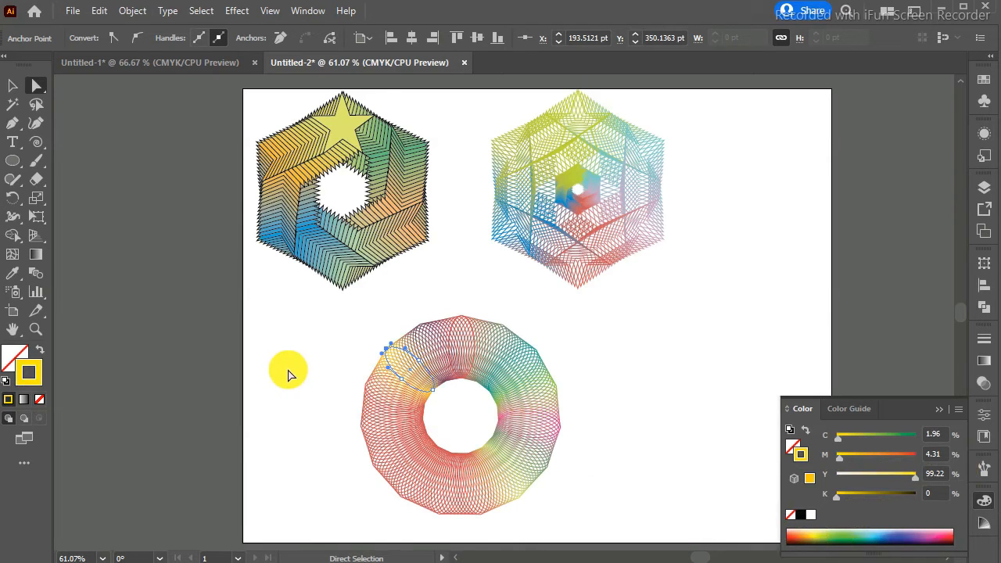
# Recolour the third petal counter-clockwise from the top to yellow, C 17.65, M 0, Y 100, K 0.
pyautogui.click(370, 398)
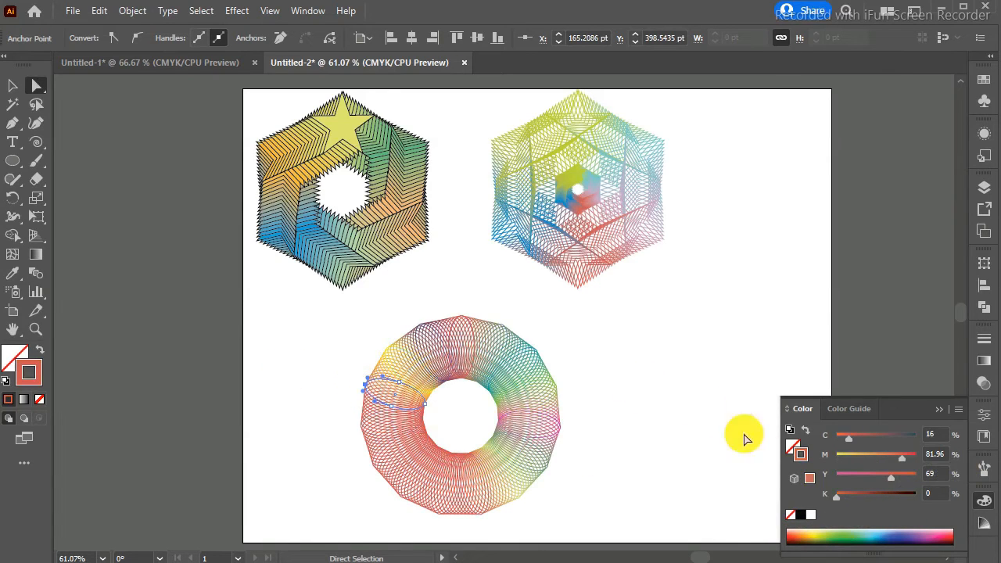
pyautogui.click(821, 535)
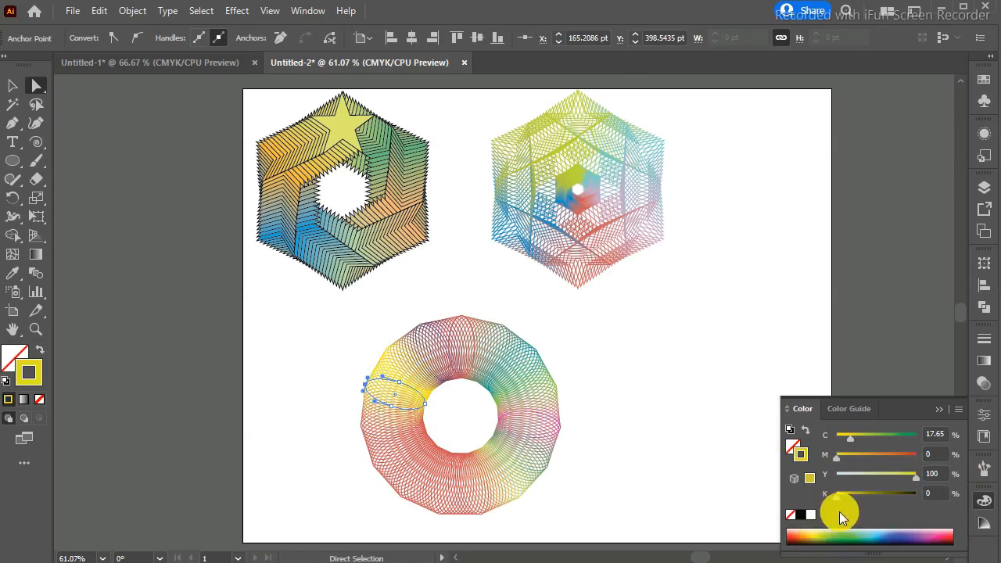
pyautogui.moveTo(839, 456)
pyautogui.mouseDown()
pyautogui.moveTo(891, 459)
pyautogui.moveTo(837, 459)
pyautogui.mouseUp()
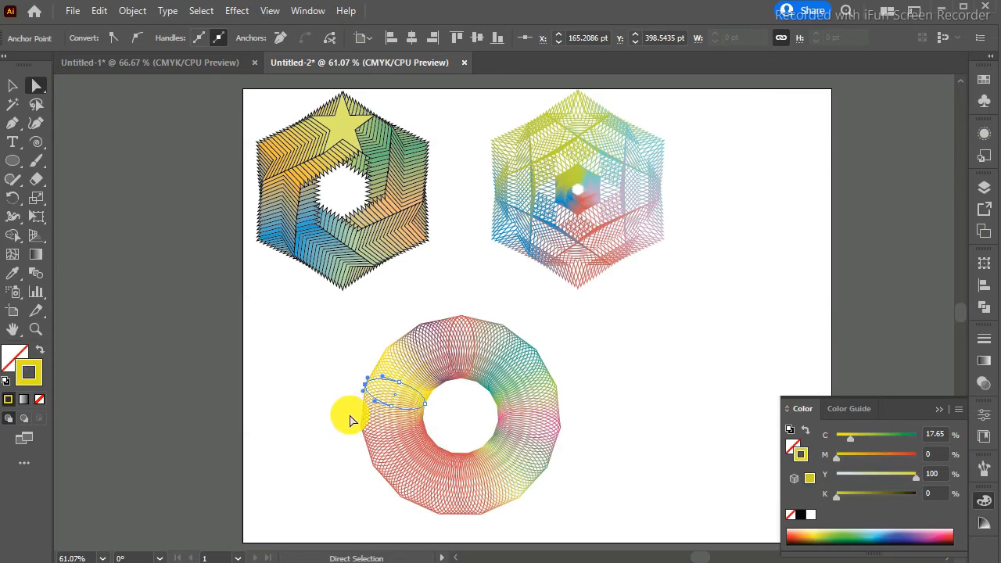
# Recolour the ring's leftmost petal stroke to dark green, C 100, M 42, Y 89.8, K 0.
pyautogui.click(372, 434)
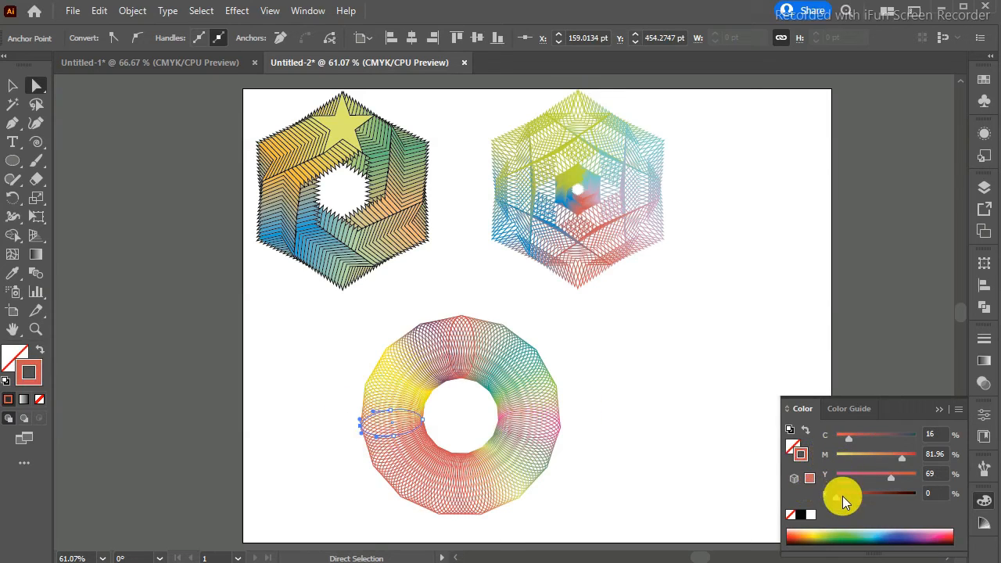
pyautogui.click(798, 537)
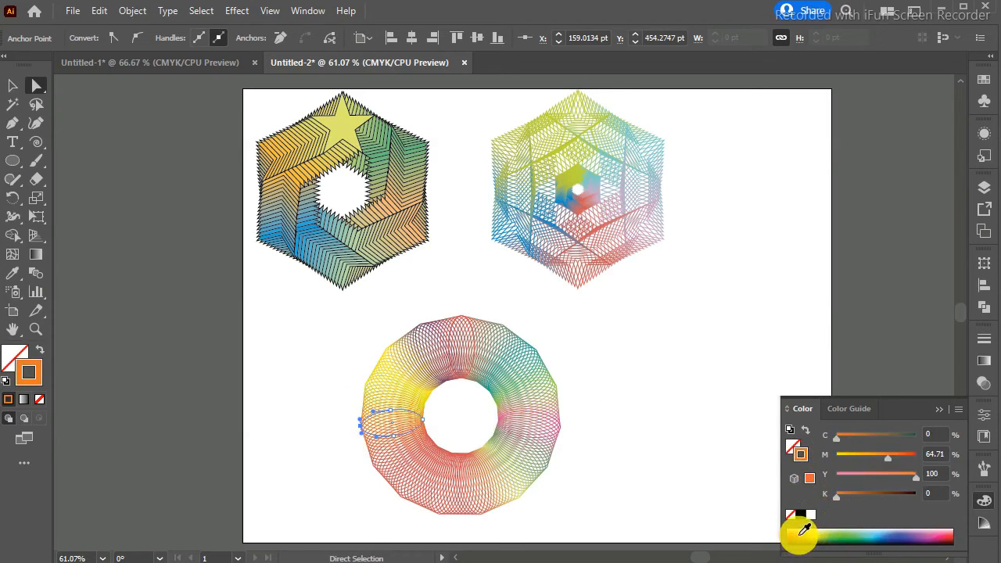
pyautogui.click(792, 538)
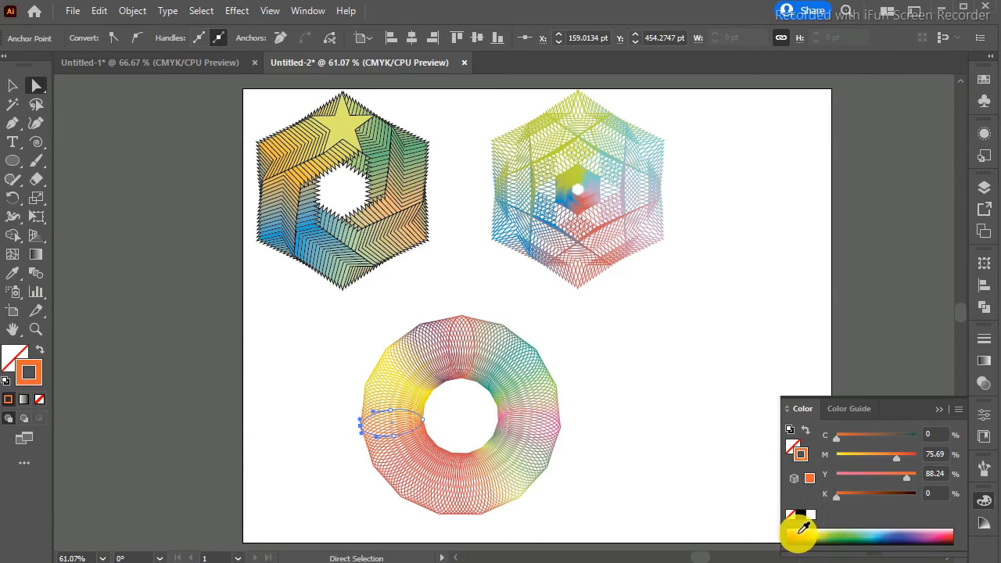
pyautogui.click(799, 535)
pyautogui.moveTo(879, 457)
pyautogui.mouseDown()
pyautogui.moveTo(799, 458)
pyautogui.moveTo(868, 457)
pyautogui.moveTo(870, 441)
pyautogui.moveTo(919, 438)
pyautogui.mouseUp()
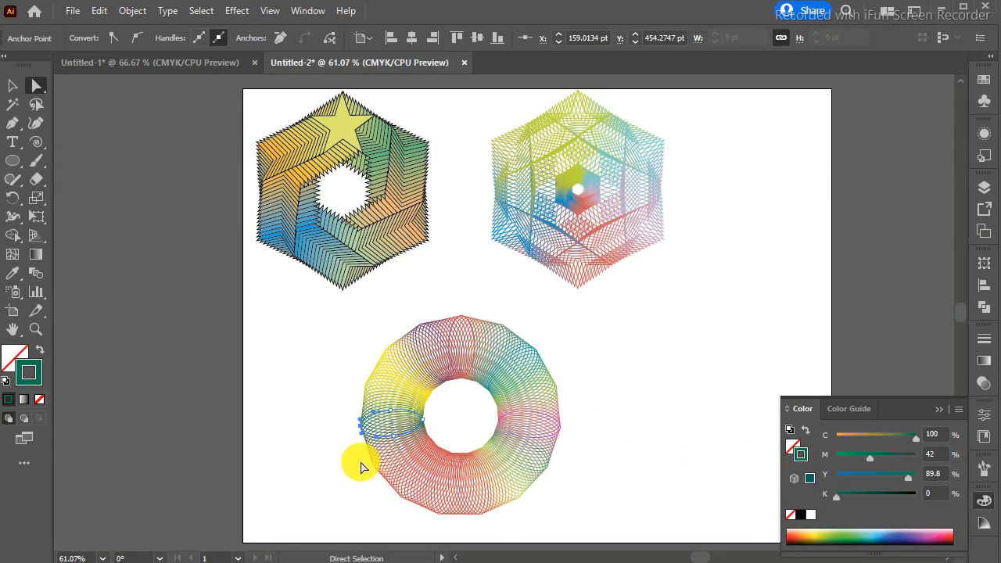
# Copy the leftmost petal's dark green stroke onto the next petal counter-clockwise with the Eyedropper.
pyautogui.click(385, 478)
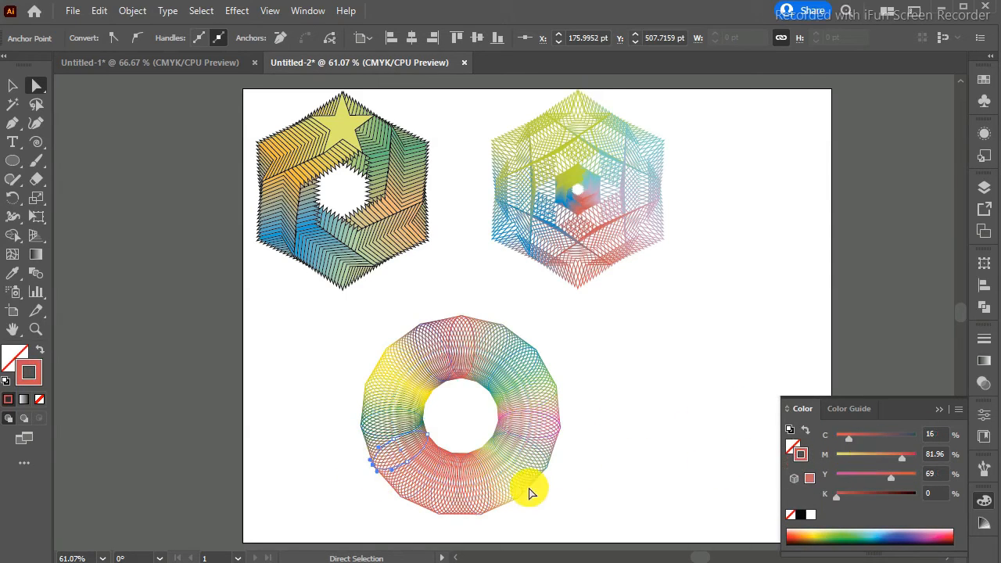
pyautogui.click(13, 273)
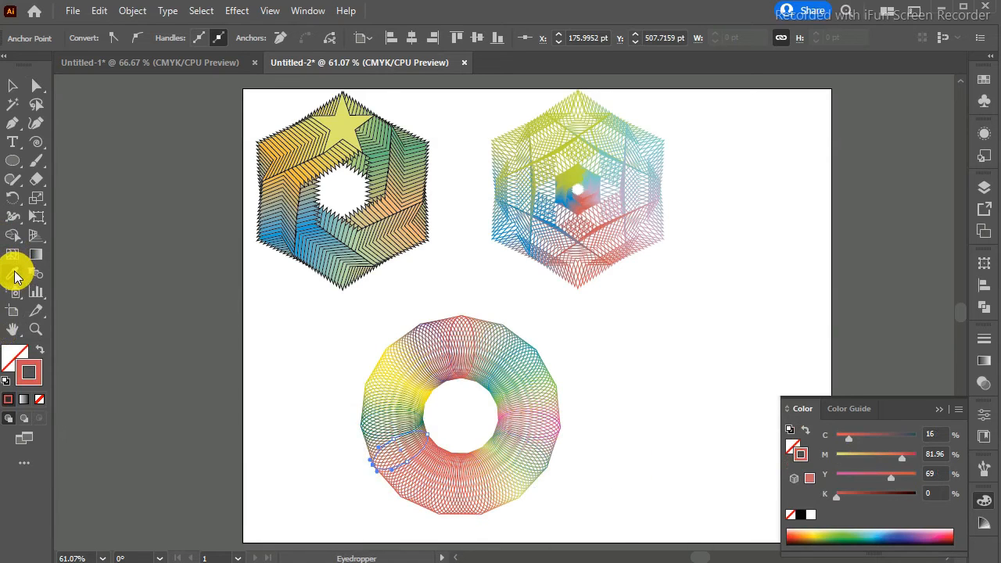
pyautogui.click(372, 427)
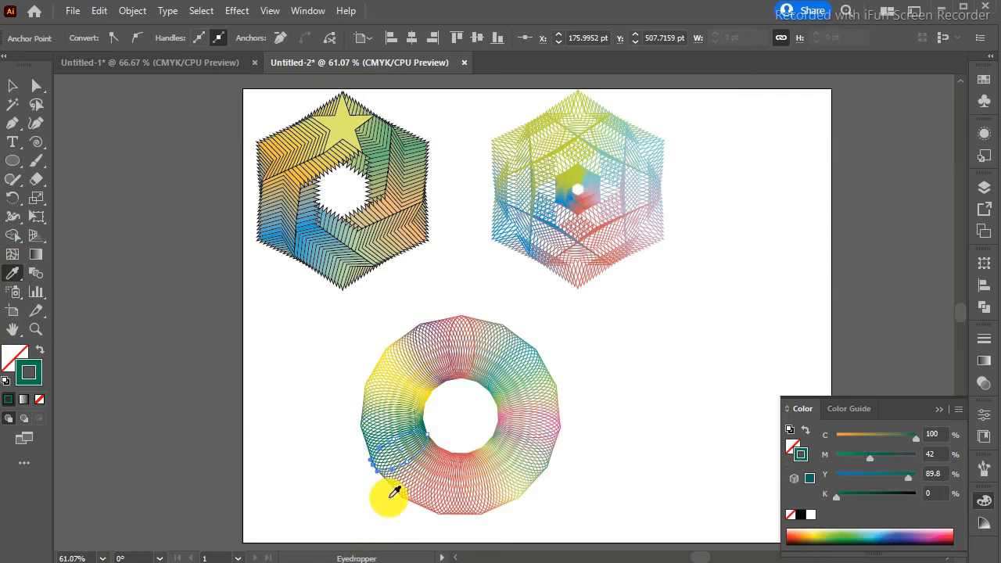
# Recolour the sixth petal counter-clockwise from the top to dark brown, C 23.92, M 81.96, Y 100, K 70.
pyautogui.click(37, 86)
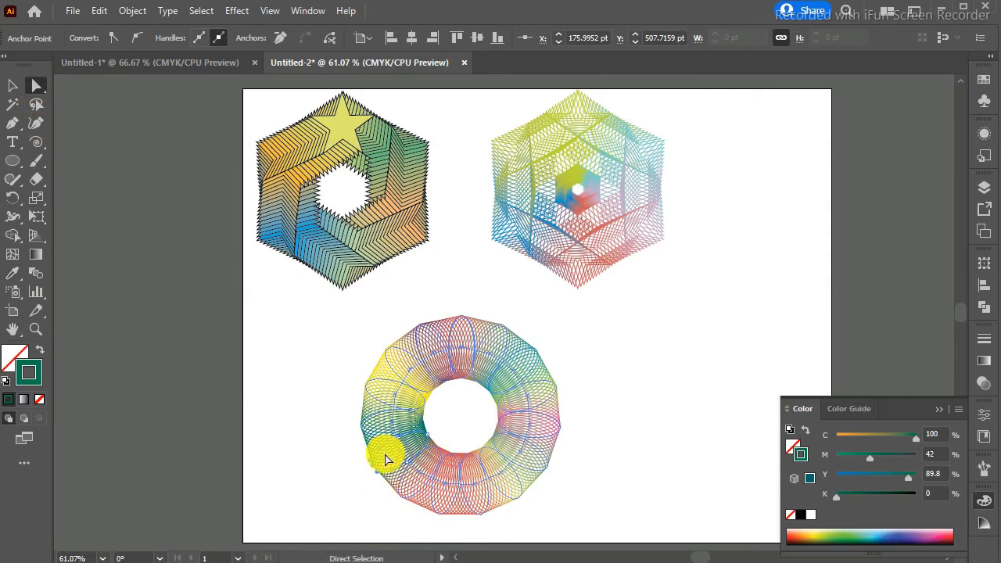
pyautogui.moveTo(382, 485); pyautogui.dragTo(419, 507)
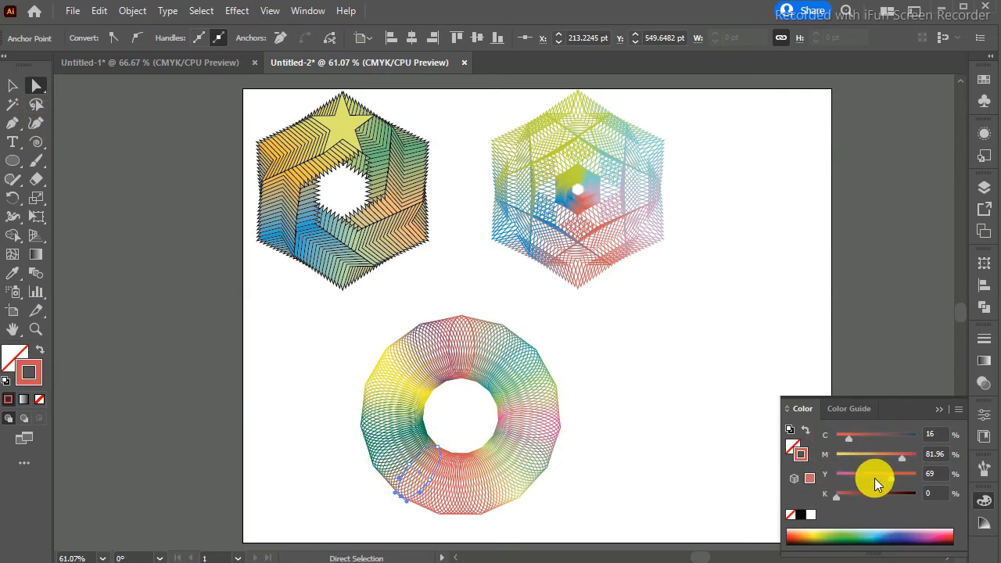
pyautogui.click(927, 536)
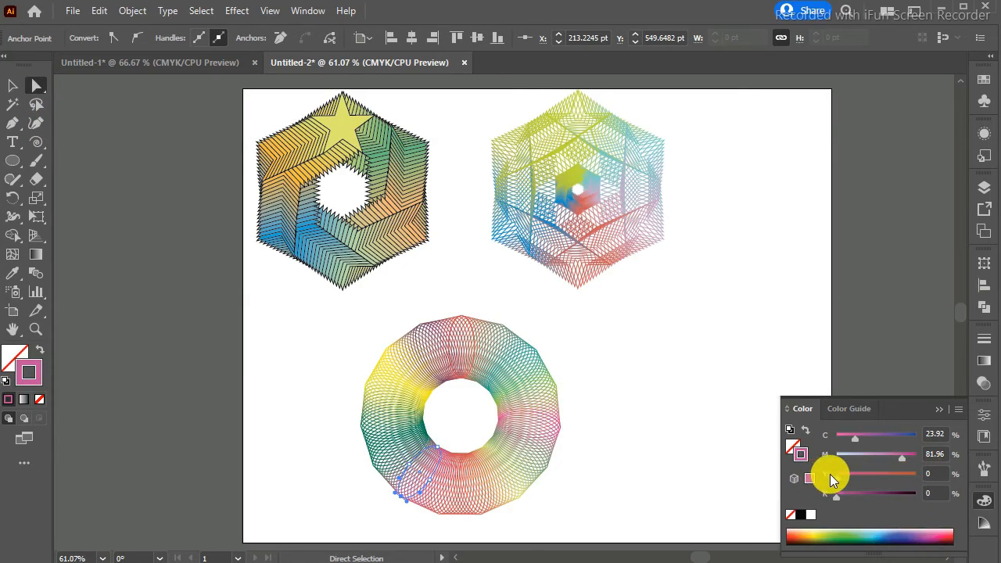
pyautogui.moveTo(897, 481); pyautogui.dragTo(960, 499)
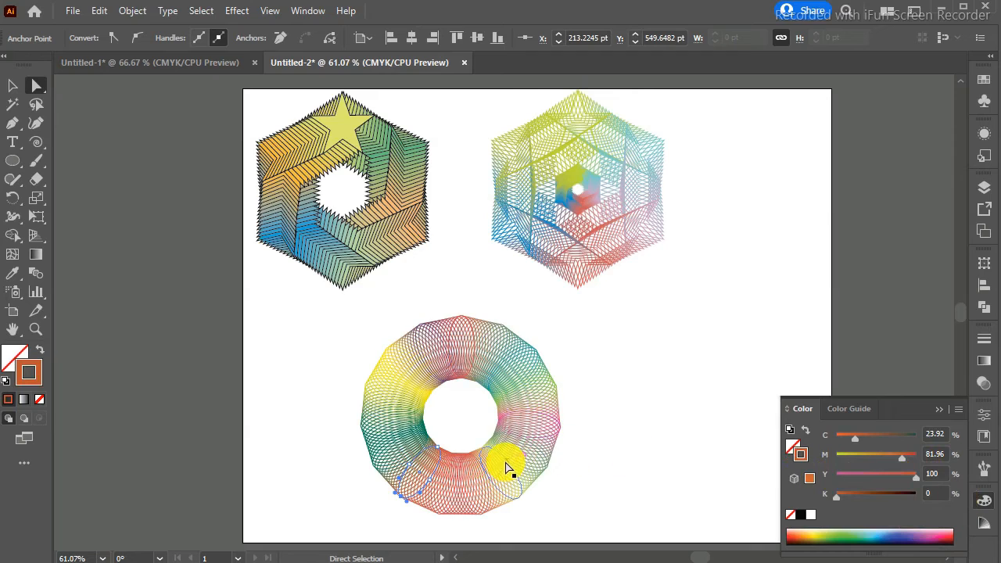
pyautogui.moveTo(846, 499)
pyautogui.mouseDown()
pyautogui.moveTo(834, 499)
pyautogui.moveTo(893, 499)
pyautogui.mouseUp()
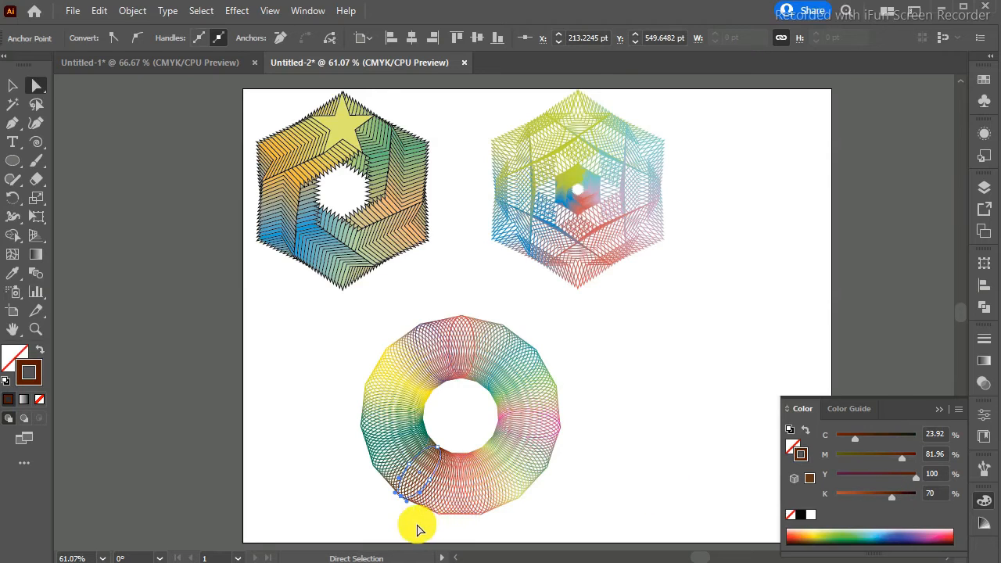
# Recolour the petal just left of the ring's bottom centre to red, C 30.98, M 100, Y 100, K 0.
pyautogui.moveTo(417, 525); pyautogui.dragTo(452, 514)
pyautogui.click(452, 518)
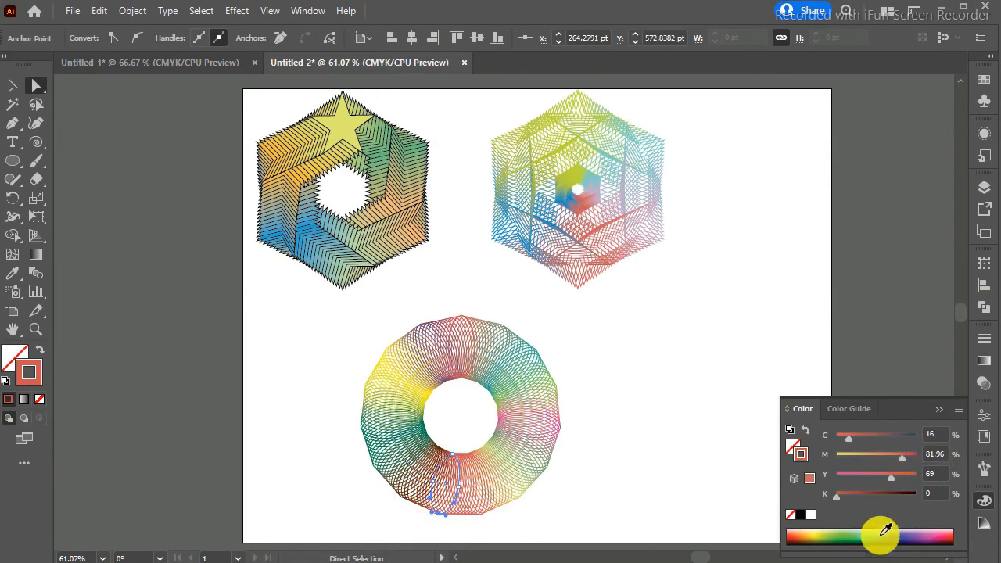
pyautogui.click(818, 530)
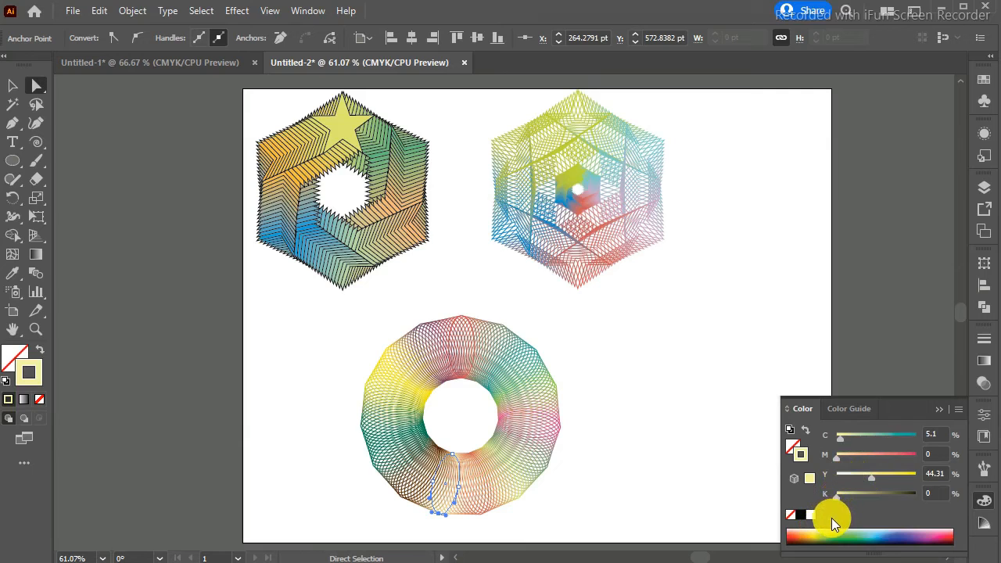
pyautogui.click(820, 532)
pyautogui.click(822, 533)
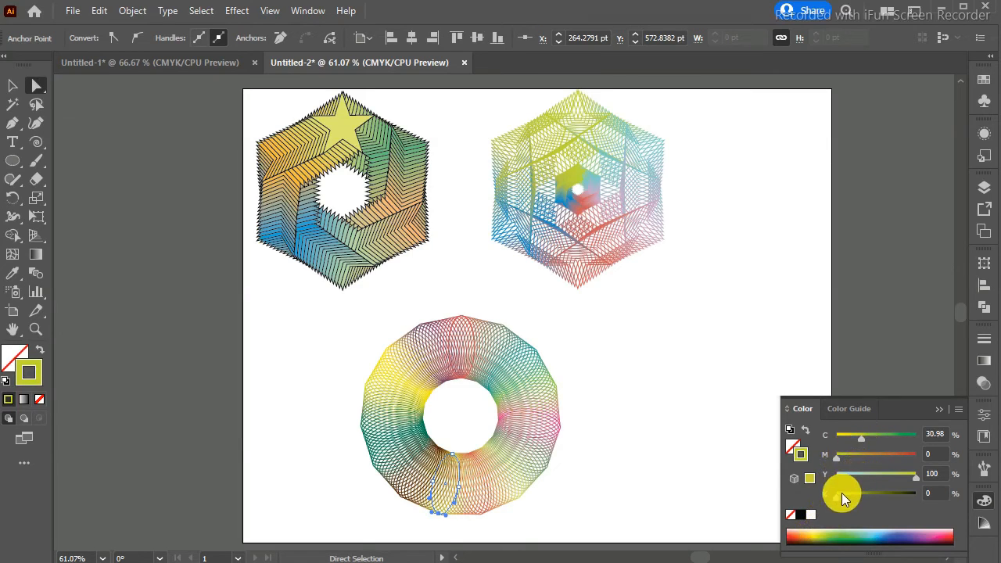
pyautogui.moveTo(837, 459); pyautogui.dragTo(929, 457)
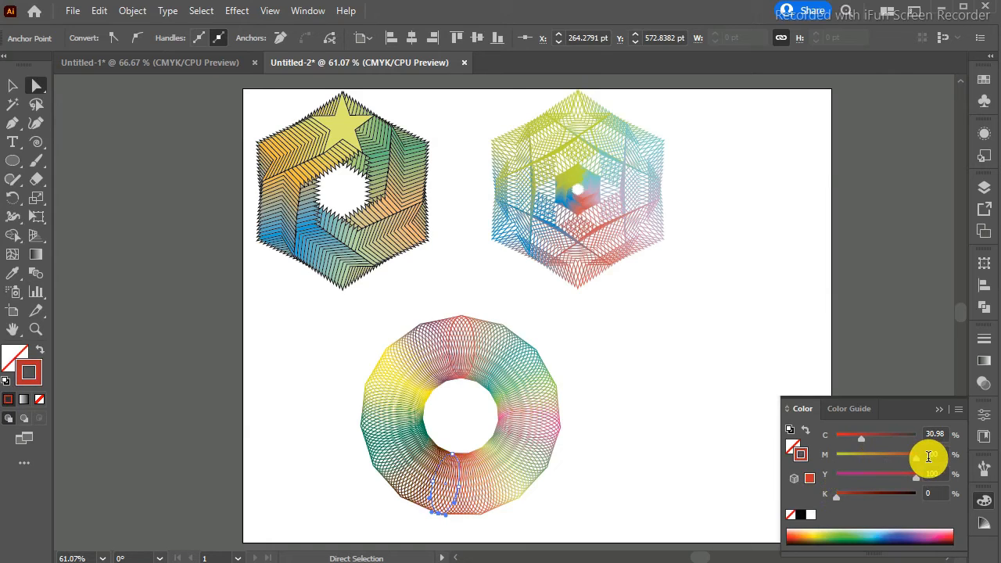
# Recolour the petal just right of the ring's bottom centre with yellow-green sampled from the upper part of the second star ornament.
pyautogui.moveTo(468, 534); pyautogui.dragTo(499, 510)
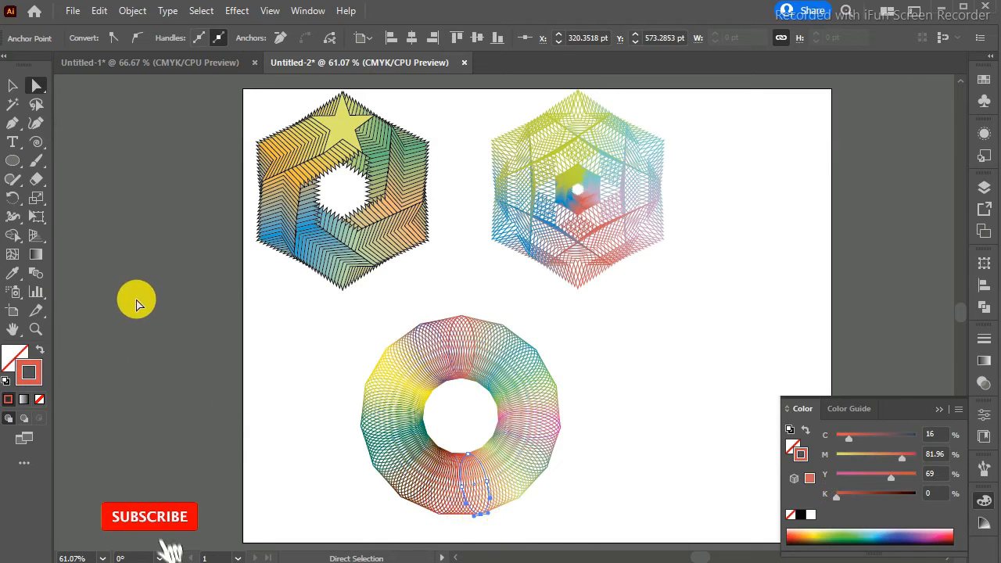
pyautogui.click(12, 275)
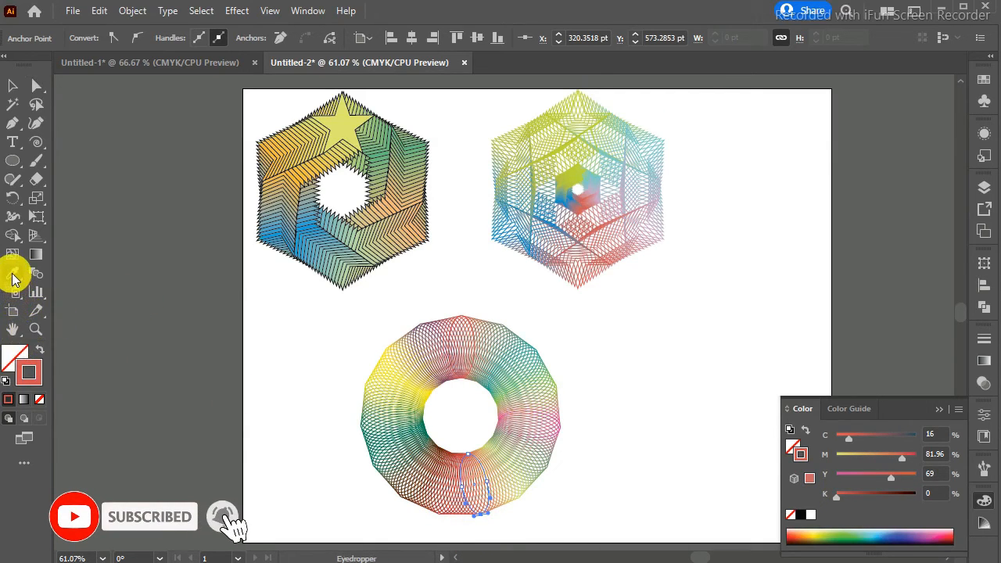
pyautogui.click(551, 128)
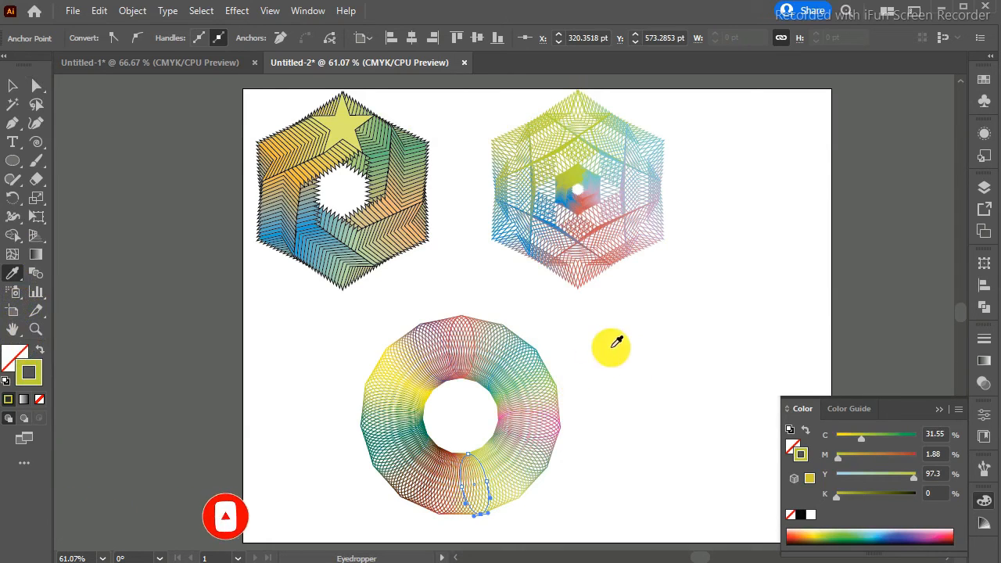
# Recolour the ring's top petal with a muted teal sampled from the second star ornament, and deselect it.
pyautogui.press('ctrl')
pyautogui.keyDown('ctrl'); pyautogui.click(464, 322); pyautogui.keyUp('ctrl')
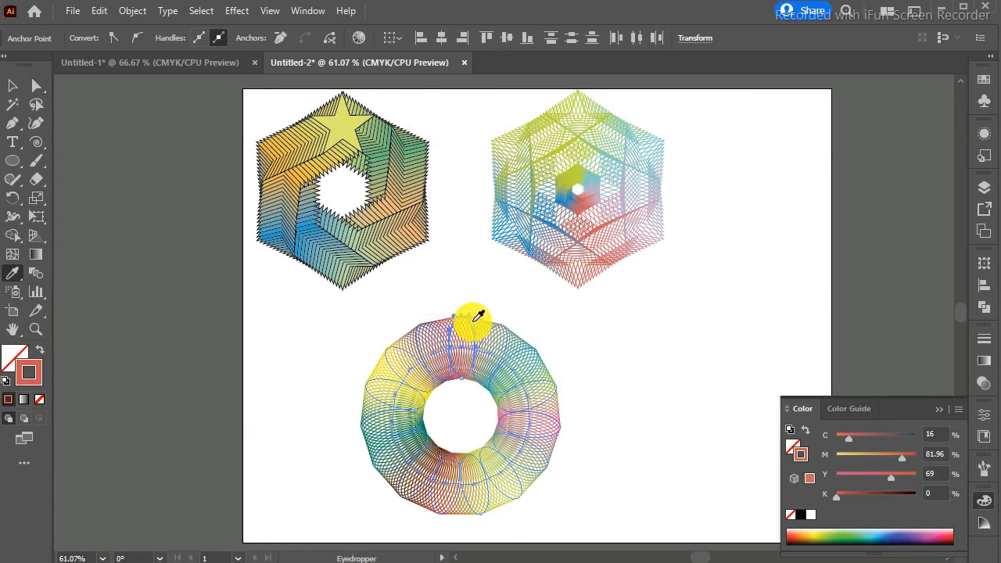
pyautogui.click(535, 216)
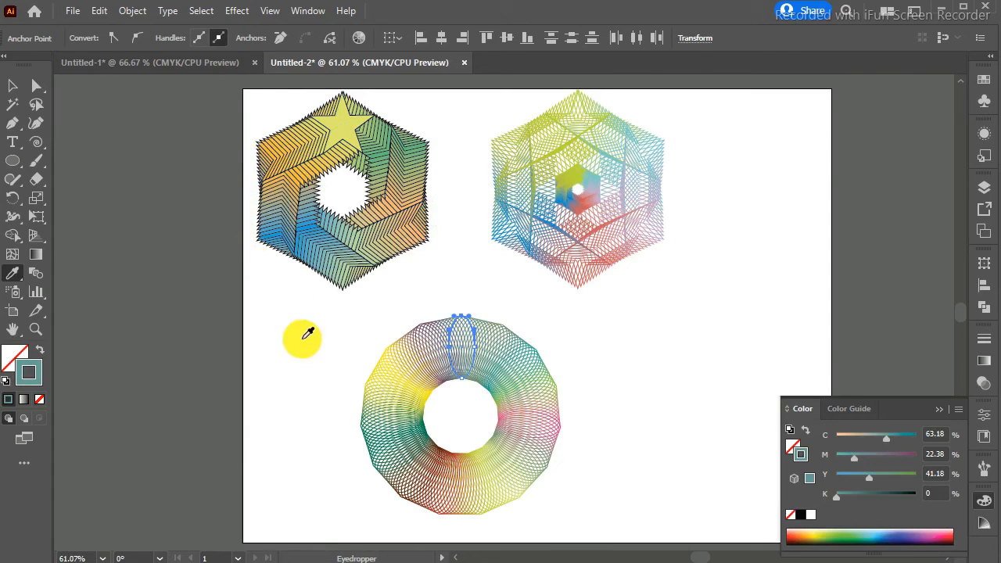
pyautogui.click(12, 88)
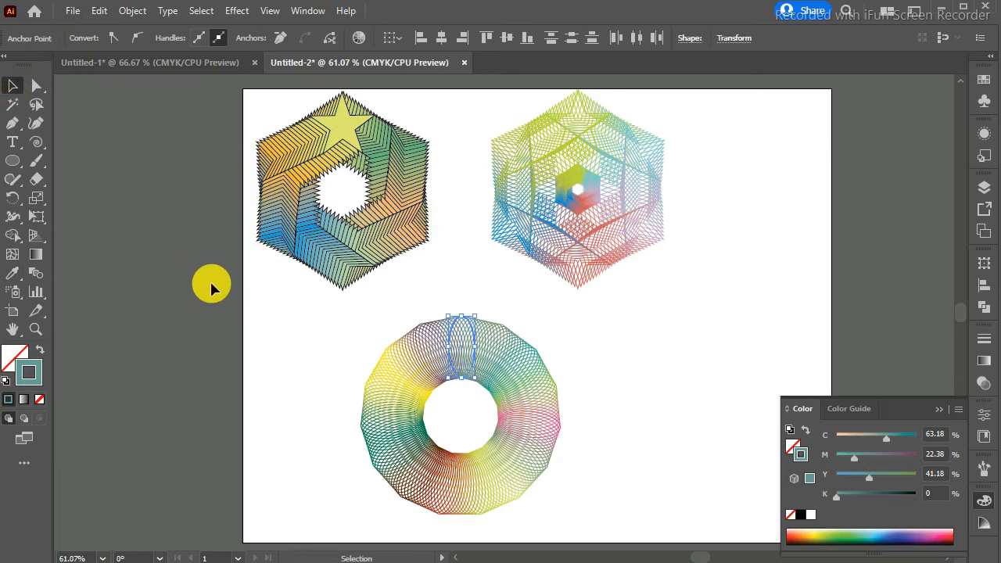
pyautogui.click(279, 304)
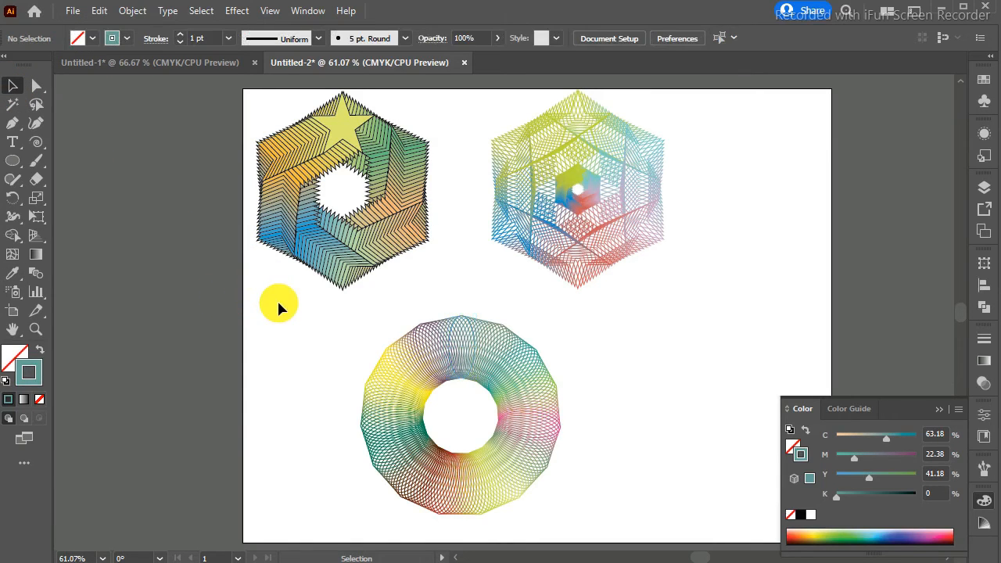
# Duplicate the ring in place, scale the copy about its centre to about 101 × 100.6 pt inside the hole, and collapse the colour settings.
pyautogui.click(400, 371)
pyautogui.click(313, 361)
pyautogui.moveTo(320, 338); pyautogui.dragTo(594, 485)
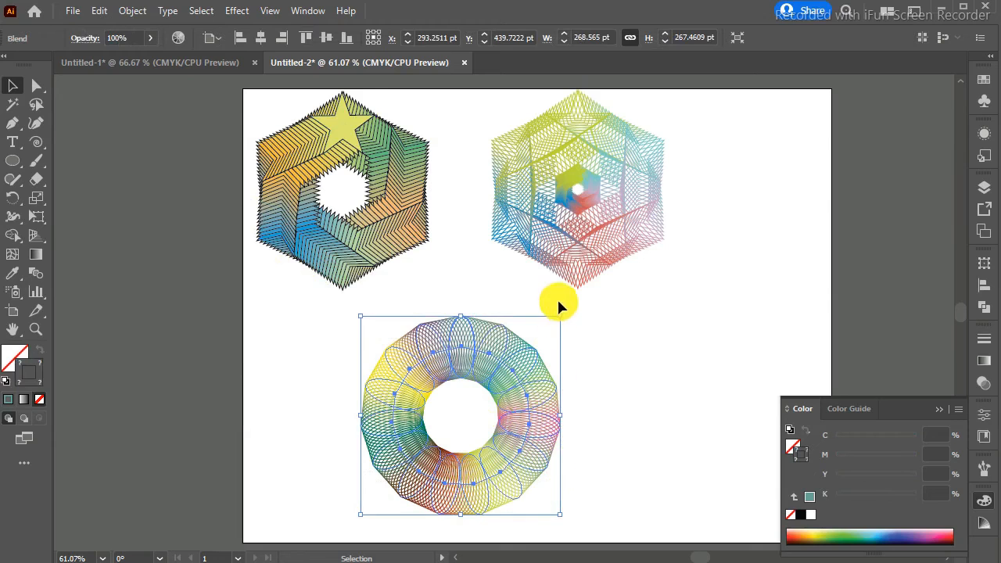
pyautogui.press('ctrl')
pyautogui.press('ctrl')
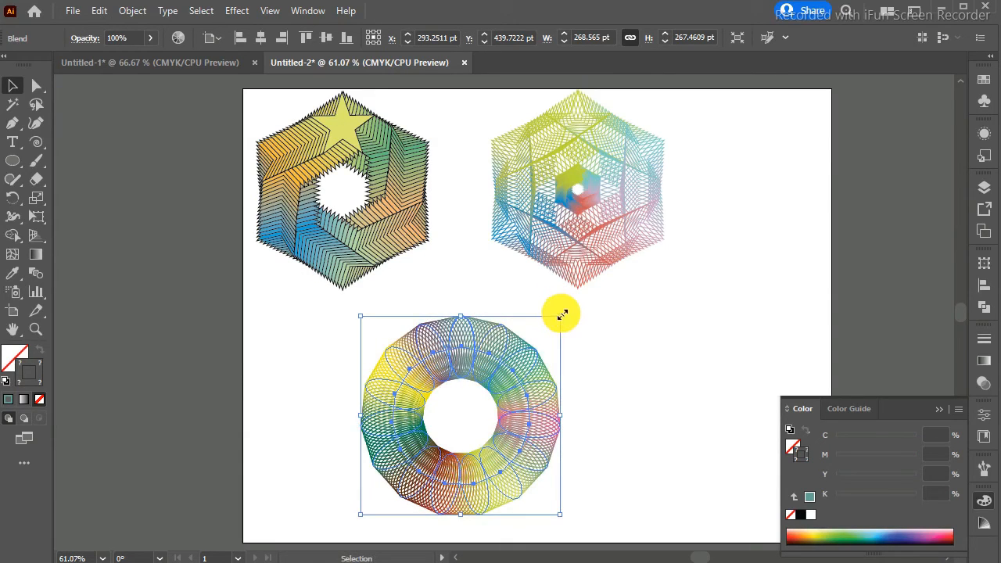
pyautogui.moveTo(562, 315); pyautogui.dragTo(511, 383)
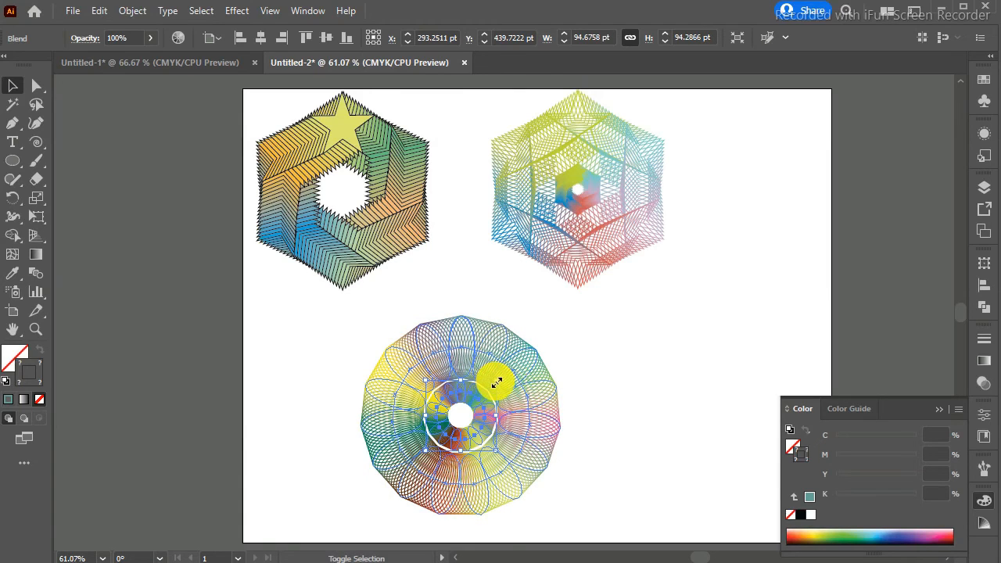
pyautogui.moveTo(497, 382); pyautogui.dragTo(503, 380)
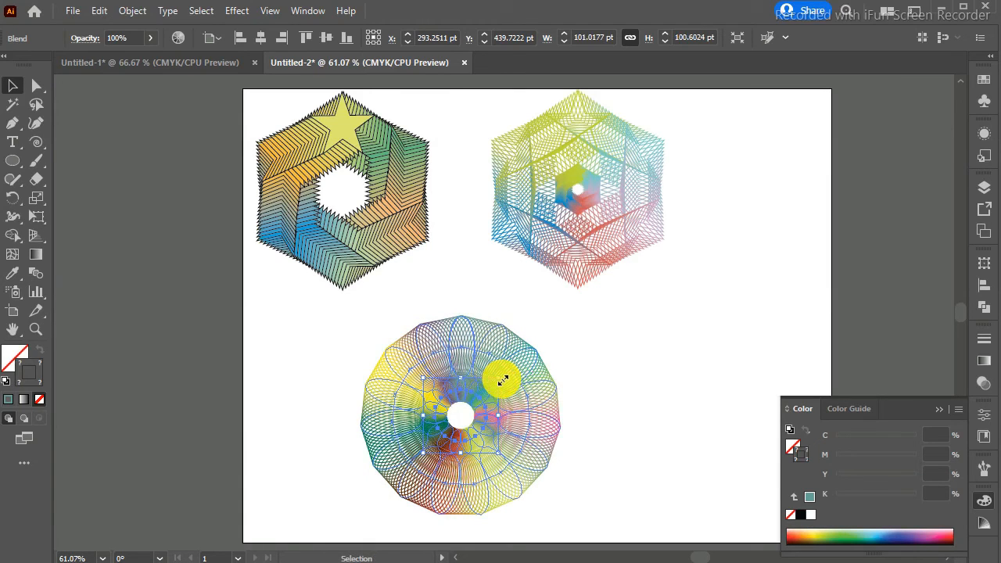
pyautogui.click(681, 395)
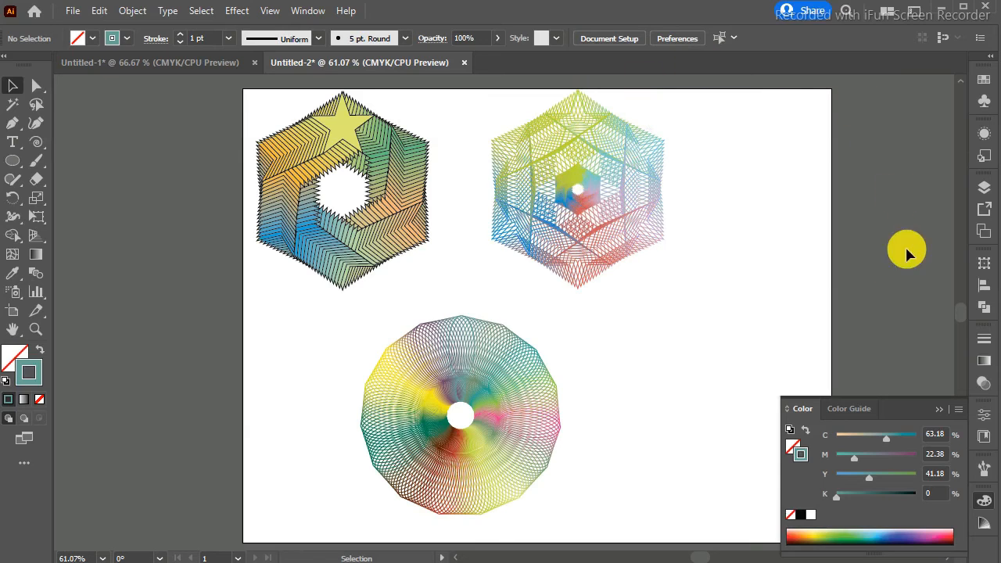
pyautogui.click(939, 409)
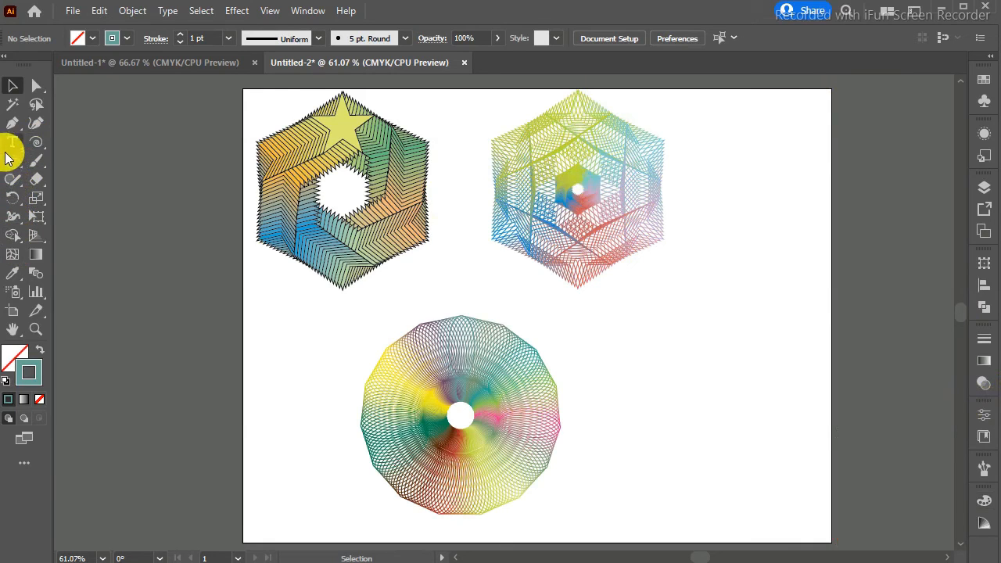
# Draw a full-height rectangle from the artboard's upper-left corner, covering about three quarters of its width.
pyautogui.moveTo(11, 162); pyautogui.dragTo(45, 159)
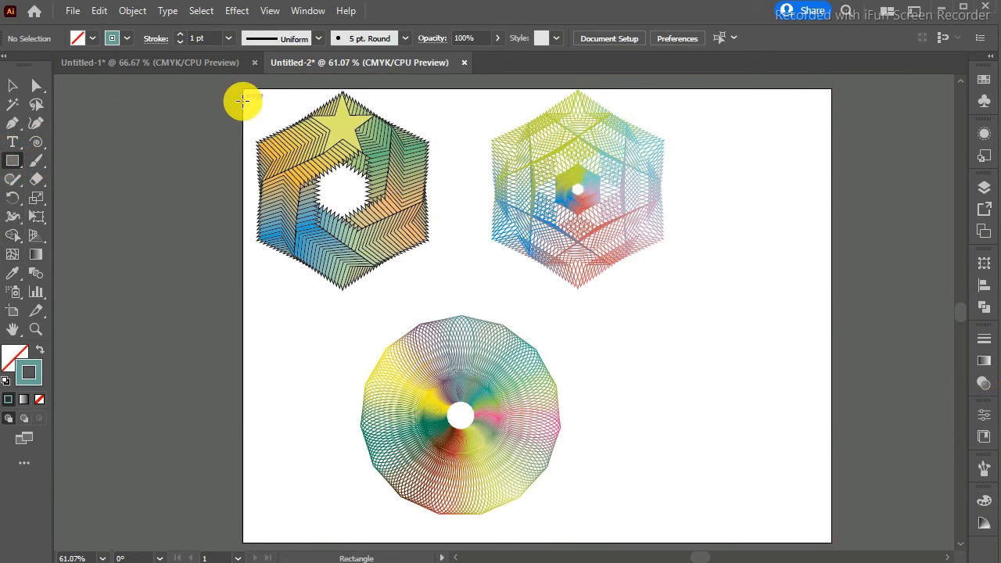
pyautogui.moveTo(242, 90); pyautogui.dragTo(688, 476)
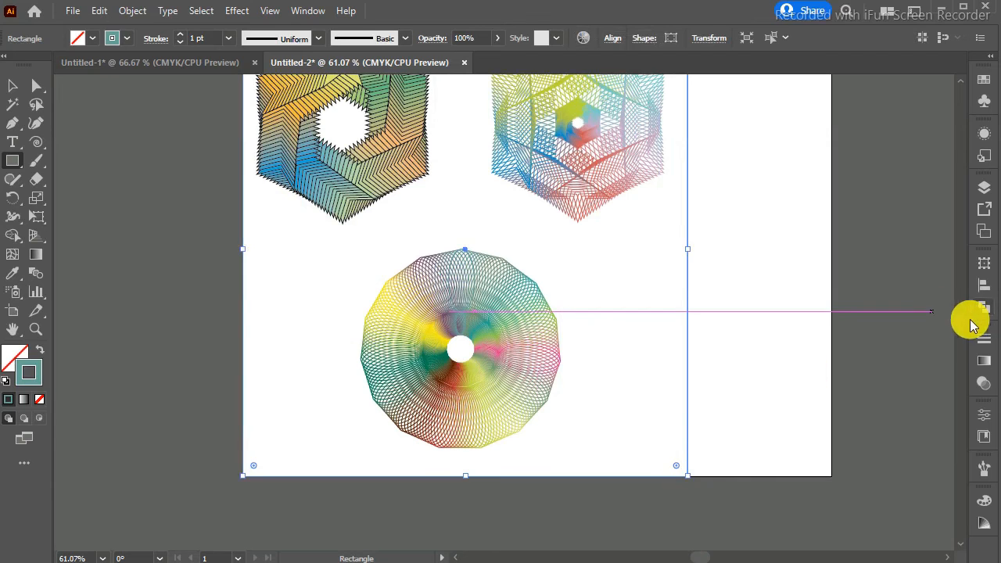
pyautogui.scroll(3, 963, 316)
pyautogui.scroll(-4, 962, 317)
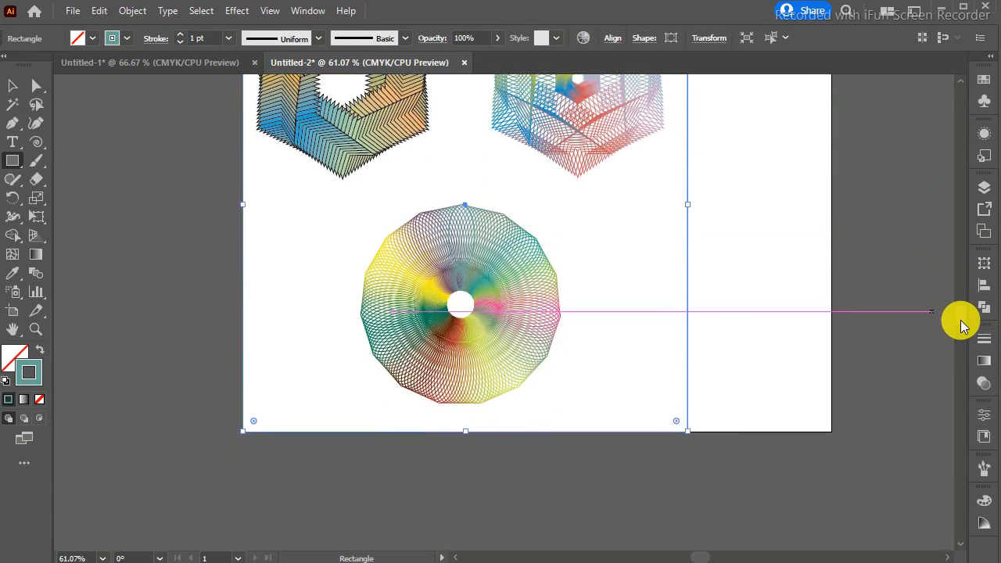
# Remove the rectangle's stroke and fill it with solid black.
pyautogui.scroll(1, 962, 321)
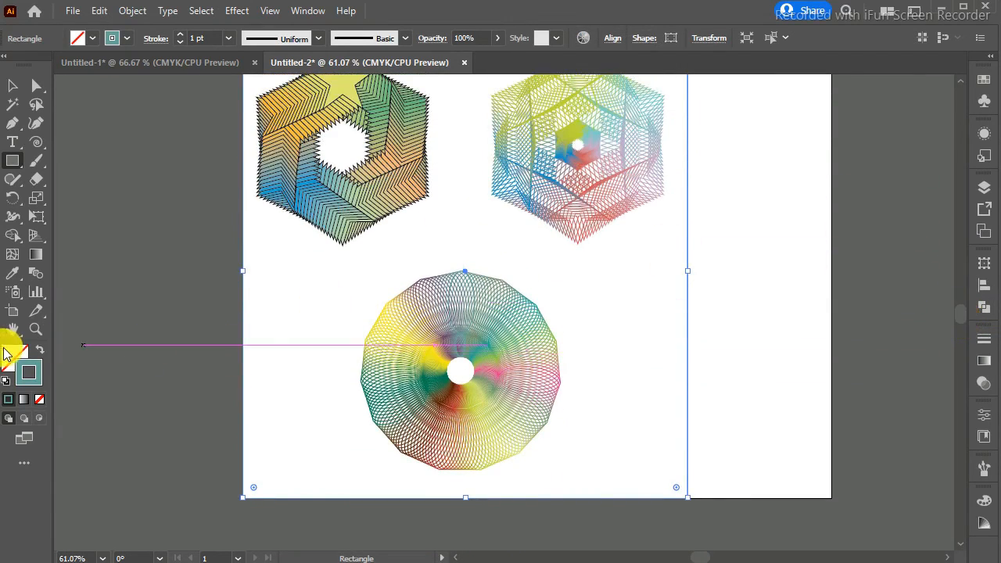
pyautogui.click(40, 395)
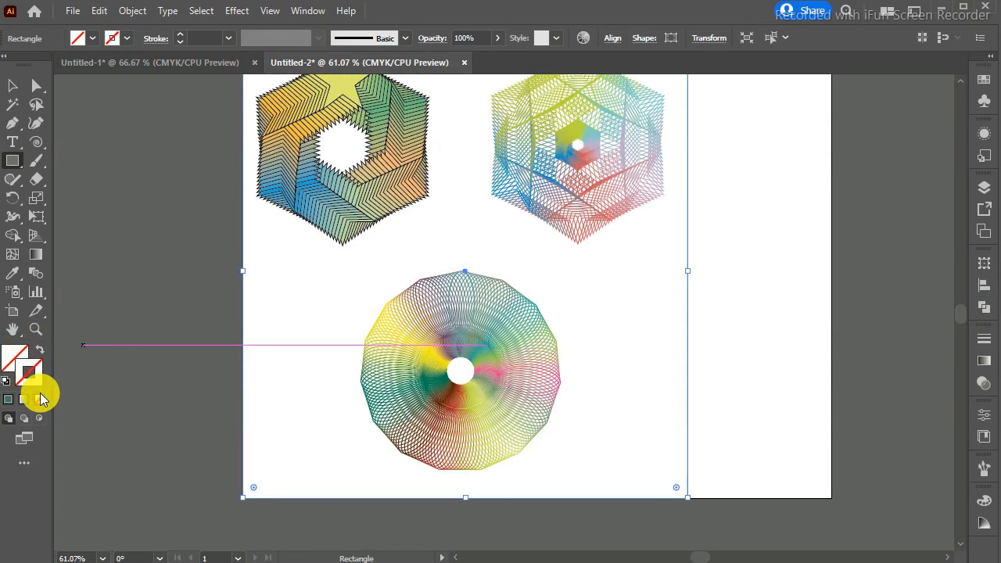
pyautogui.click(13, 356)
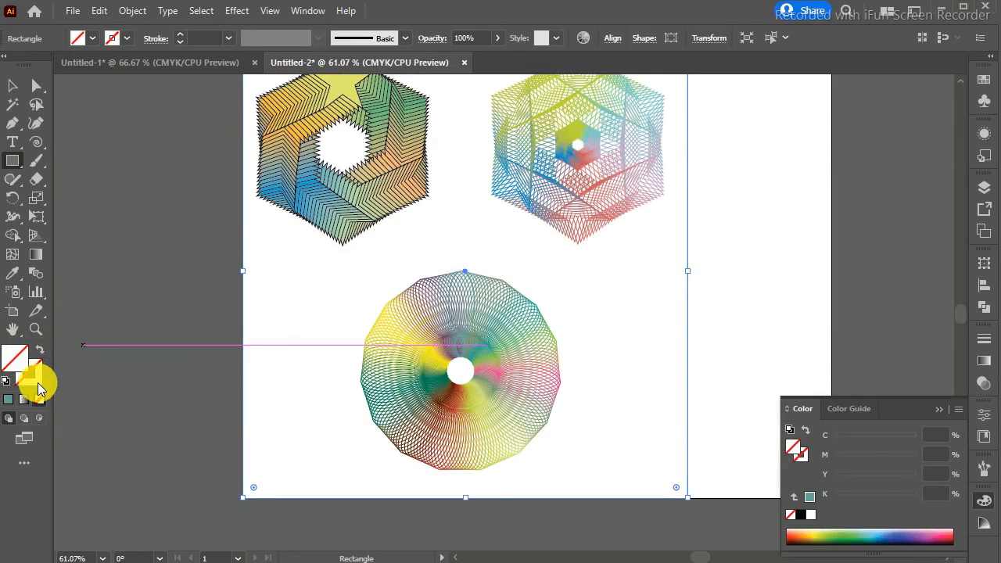
pyautogui.doubleClick(21, 365)
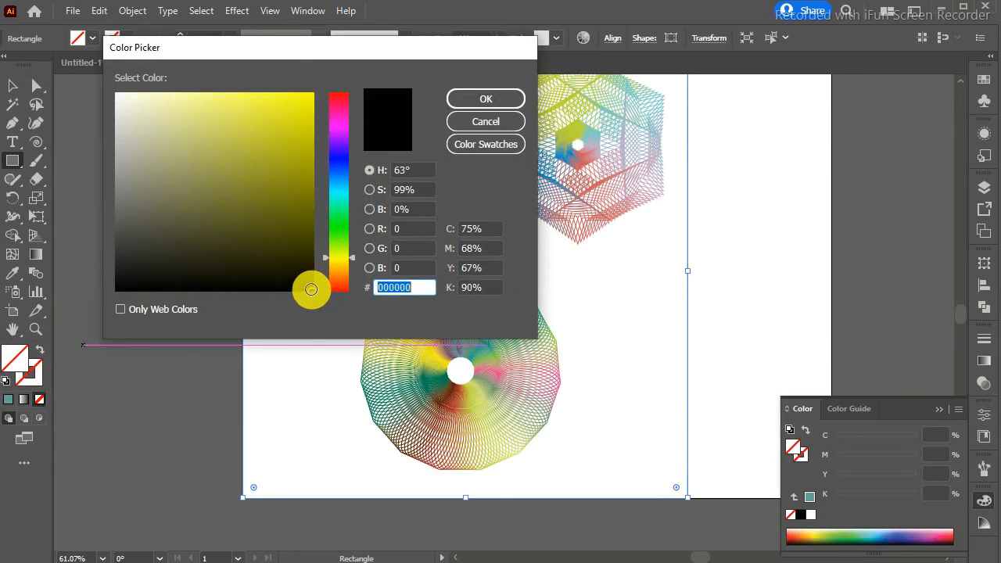
pyautogui.click(507, 100)
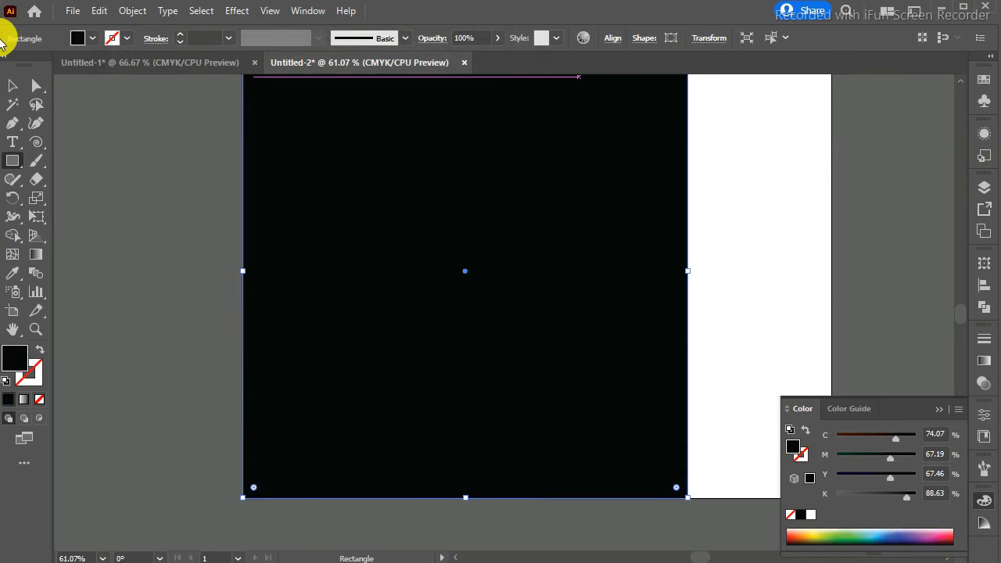
# Send the black rectangle behind all three ornaments as a background, then deselect it and collapse the colour settings.
pyautogui.click(11, 86)
pyautogui.rightClick(323, 185)
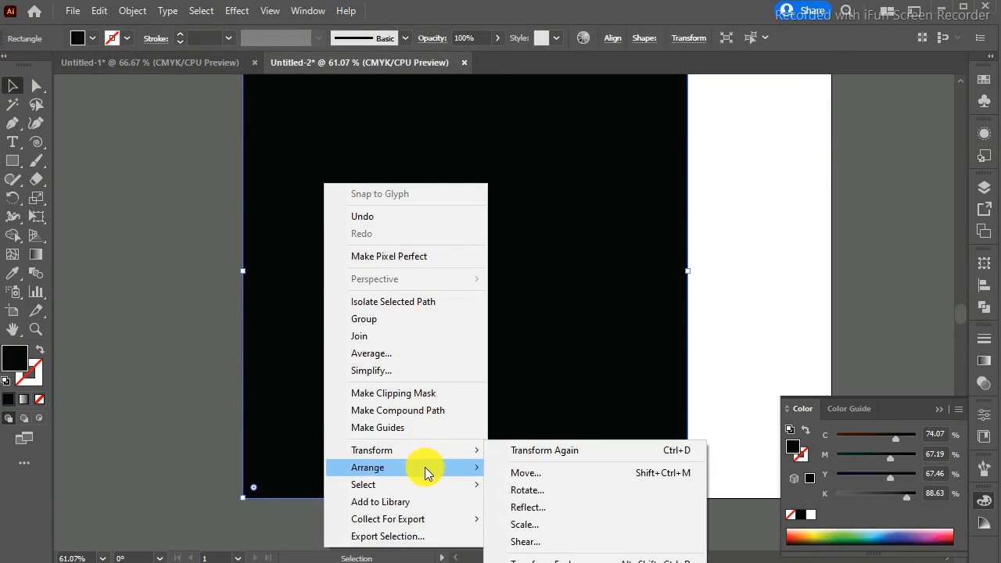
pyautogui.moveTo(425, 467)
pyautogui.click(545, 508)
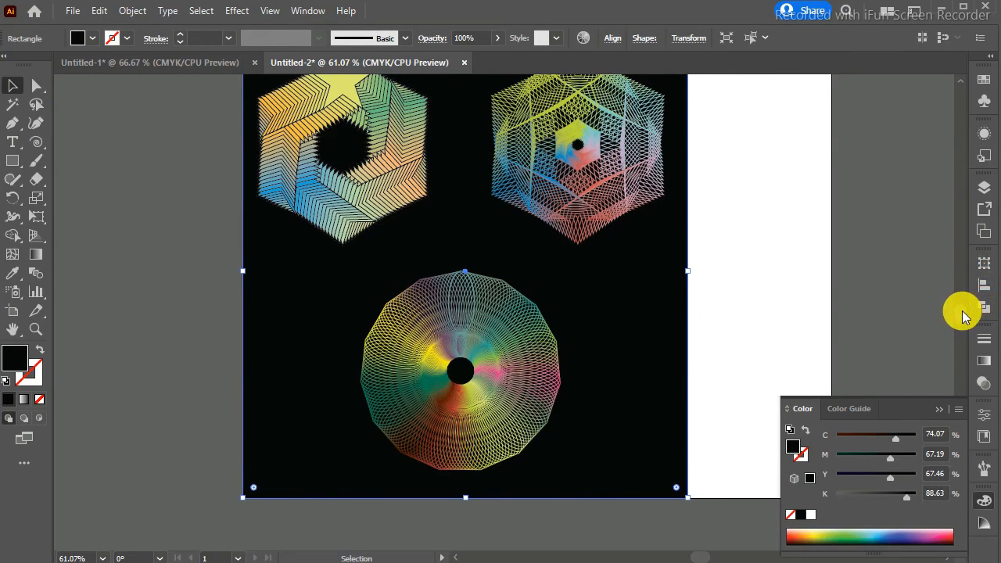
pyautogui.scroll(3, 964, 317)
pyautogui.scroll(-2, 965, 314)
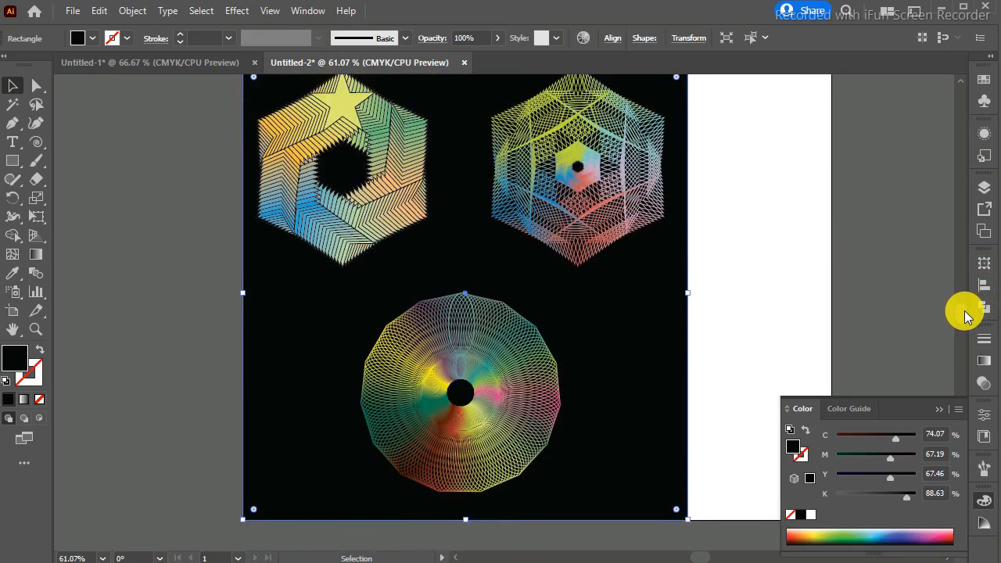
pyautogui.click(909, 272)
pyautogui.click(922, 396)
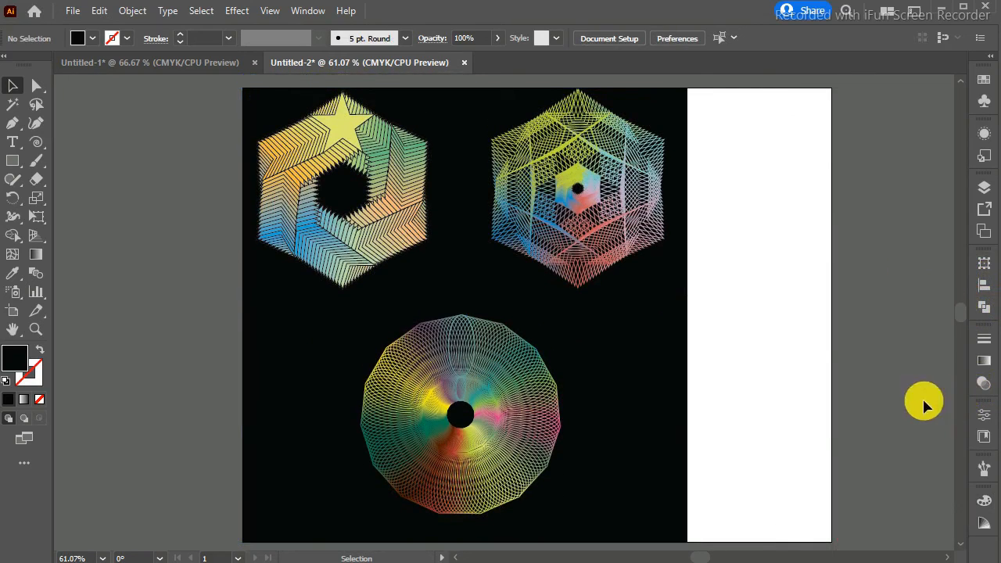
# Export the artwork as the JPEG Untitled-2 in the pattren design 2 folder, using the RGB colour model, maximum quality and 300 ppi.
pyautogui.click(78, 12)
pyautogui.moveTo(168, 313)
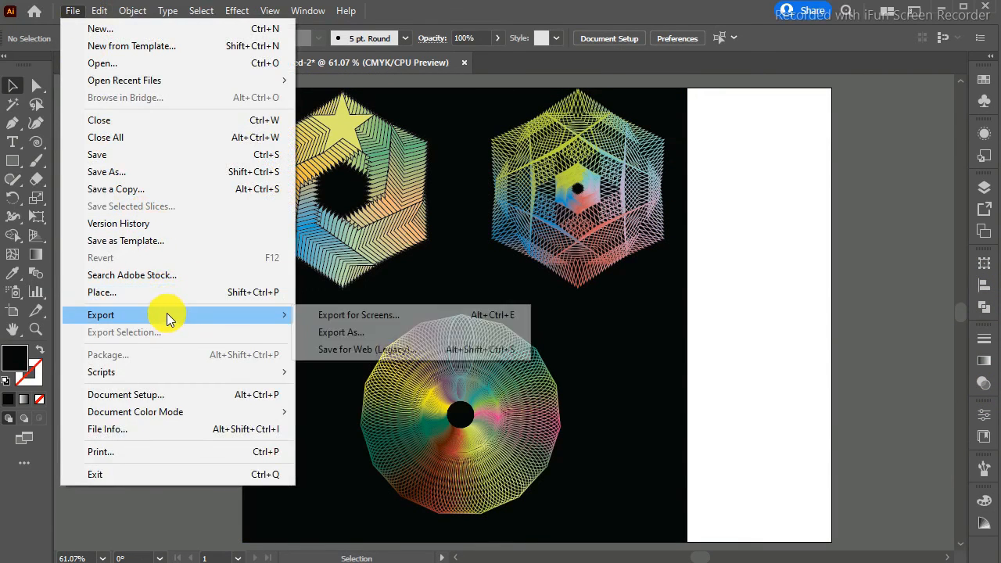
pyautogui.click(354, 333)
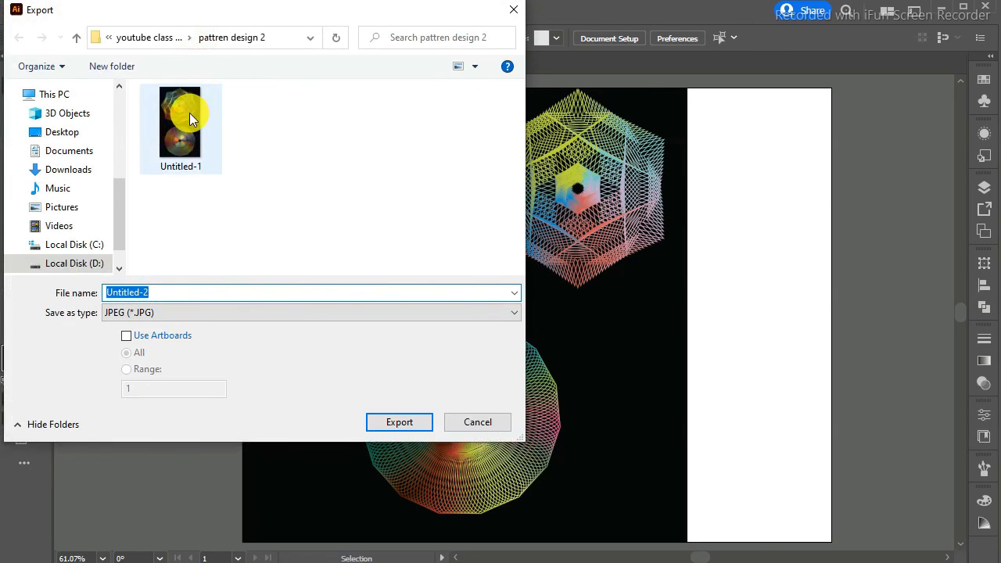
pyautogui.click(386, 420)
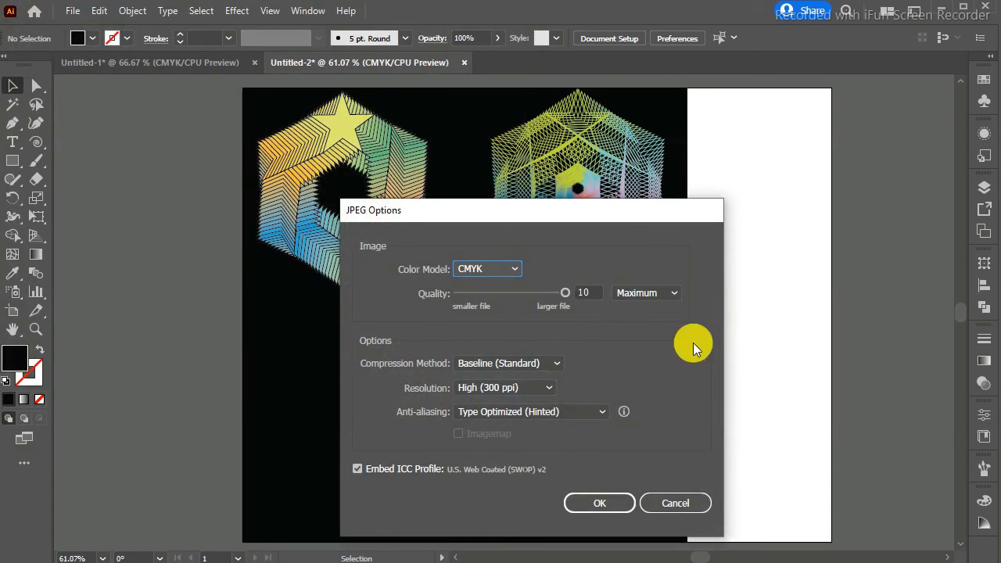
pyautogui.click(505, 270)
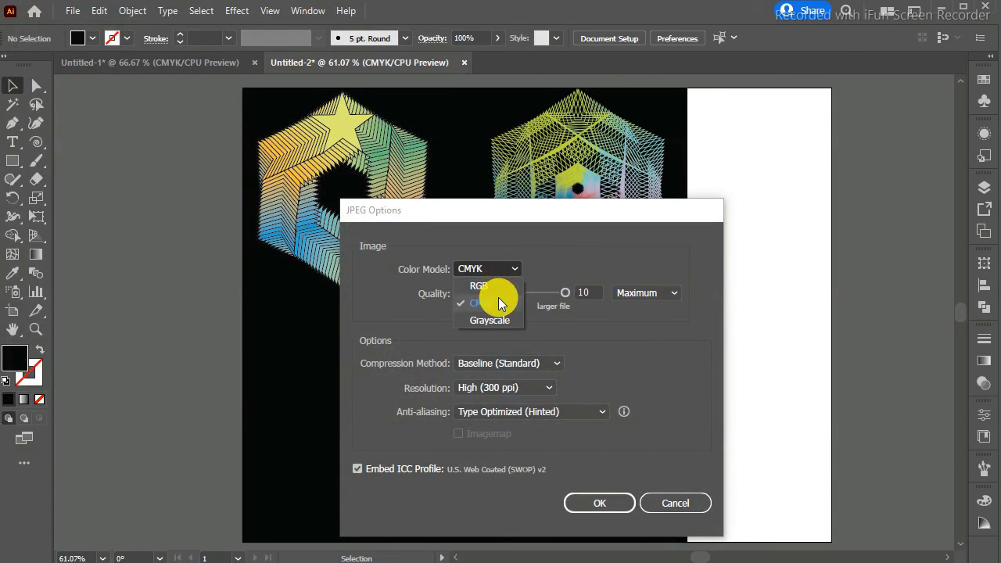
pyautogui.click(496, 288)
pyautogui.click(605, 499)
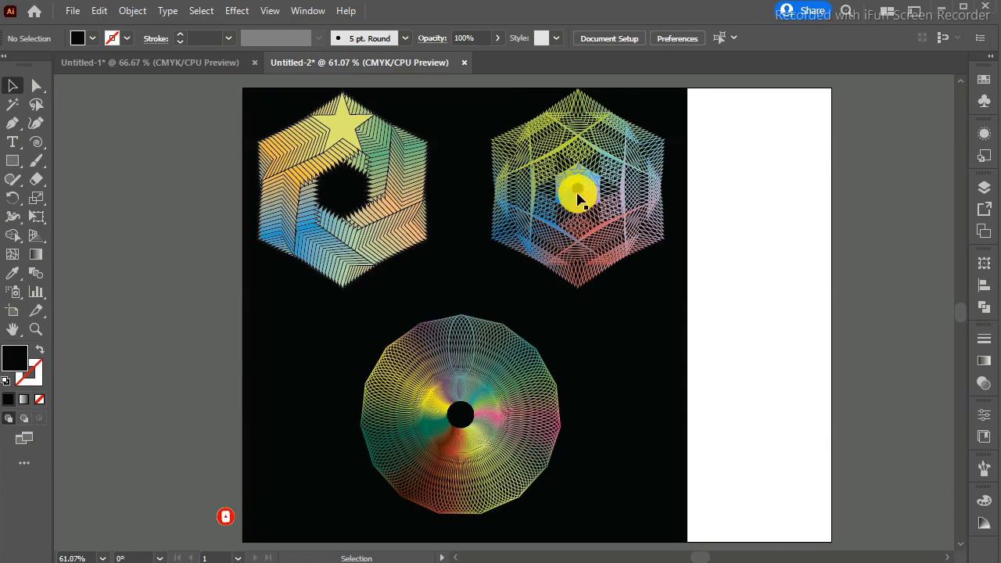
pyautogui.click(623, 381)
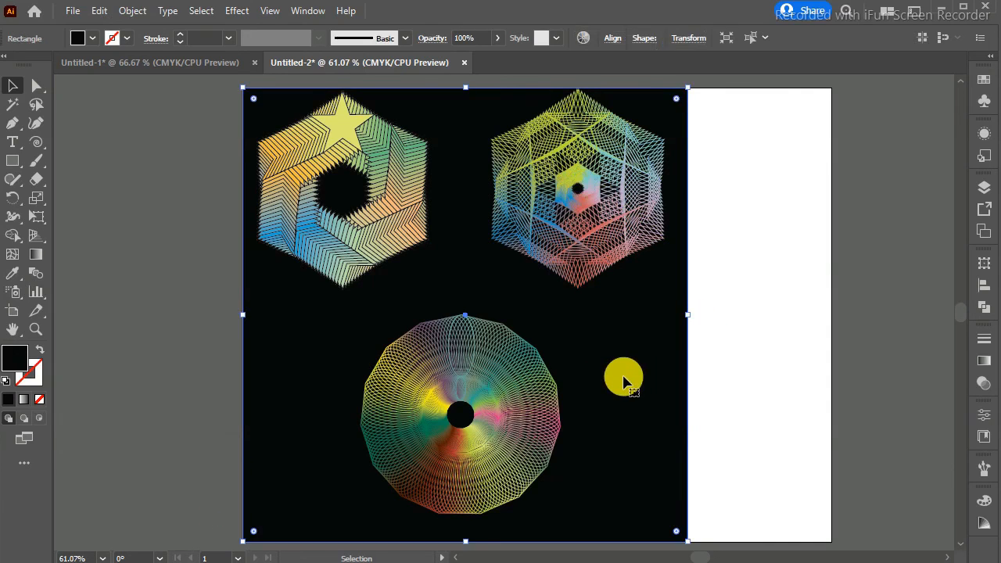